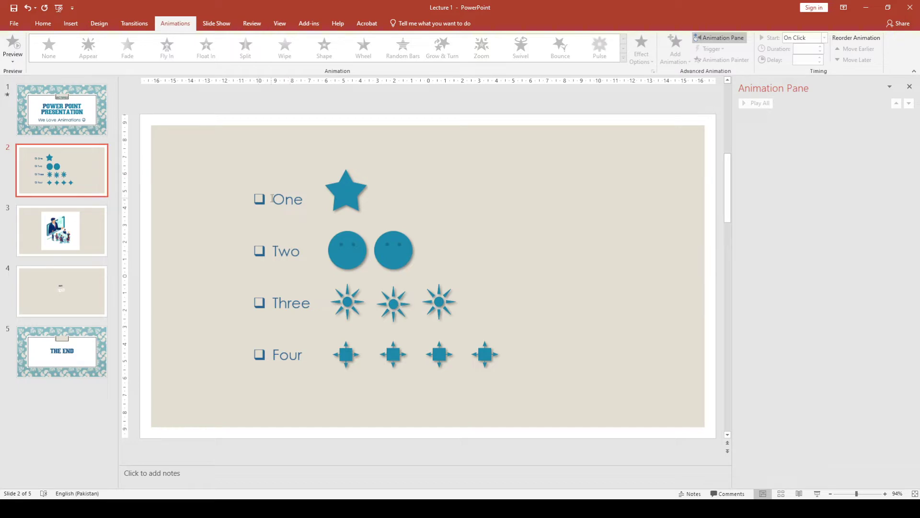
# Step: Examine which number words and shapes on slide 2 belong to one text box and which are separate objects
pyautogui.click(269, 200)
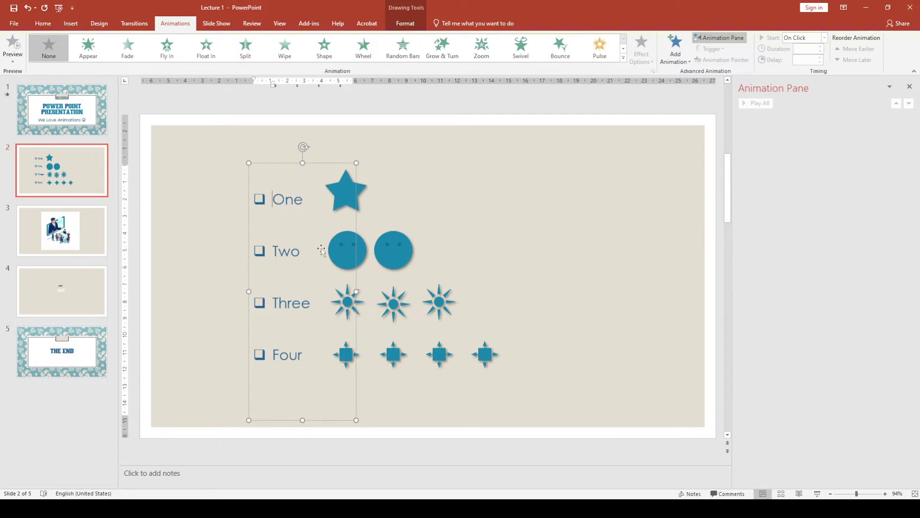
pyautogui.press('Right')
pyautogui.click(459, 200)
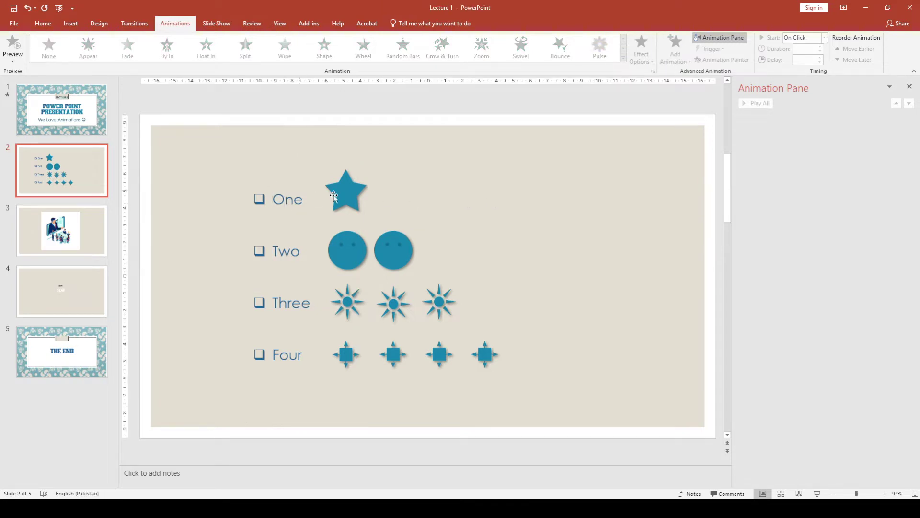
pyautogui.click(347, 191)
pyautogui.click(273, 200)
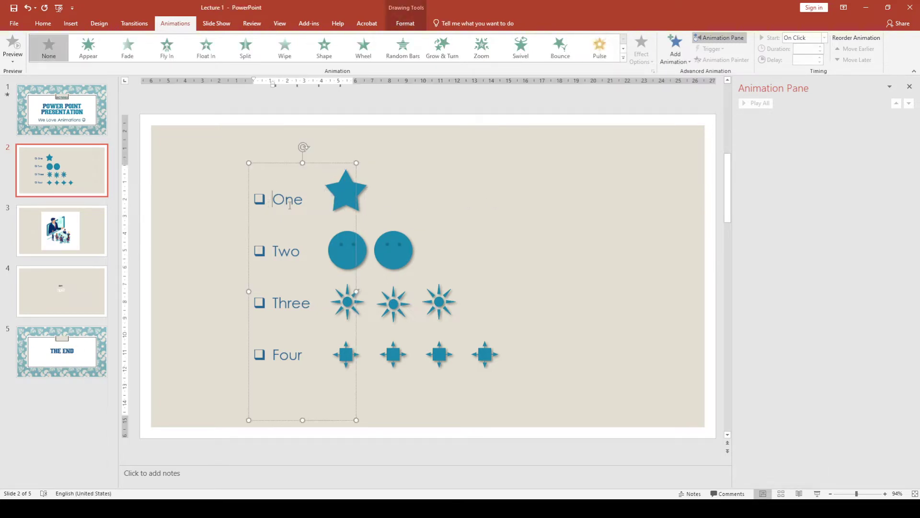
pyautogui.click(279, 162)
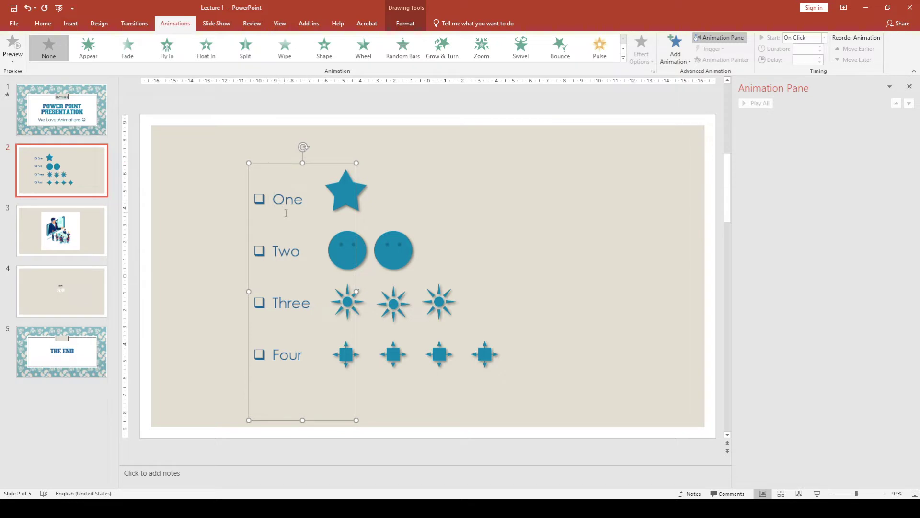
pyautogui.click(286, 198)
pyautogui.click(291, 252)
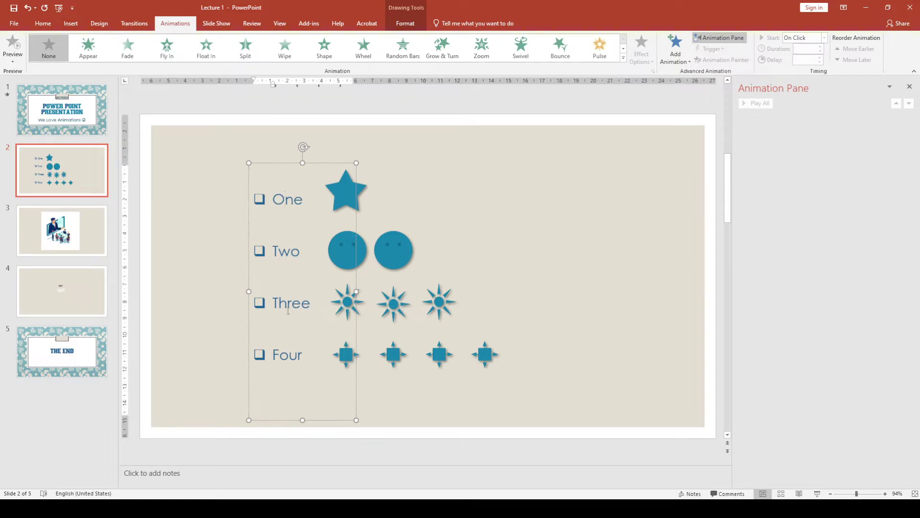
pyautogui.click(346, 191)
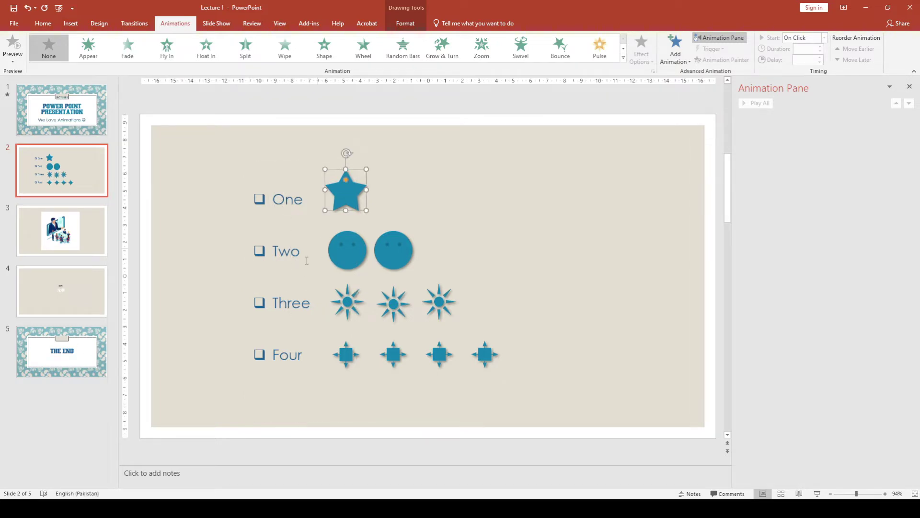
pyautogui.click(308, 252)
pyautogui.click(395, 249)
pyautogui.click(348, 251)
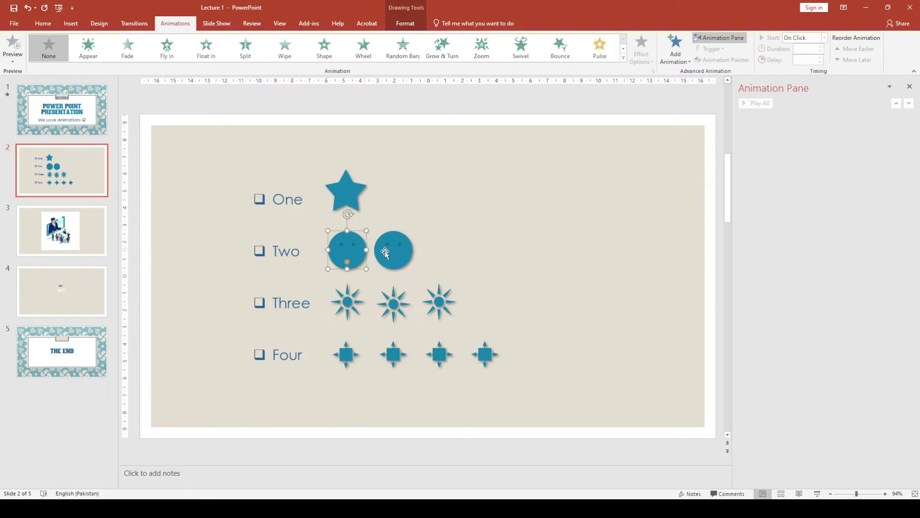
pyautogui.click(280, 302)
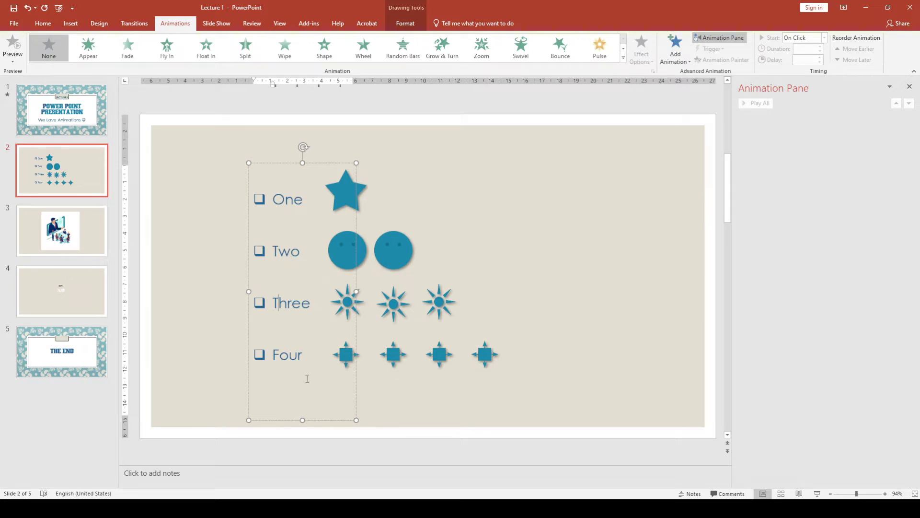
# Step: Move the four-item number list to the left of the shapes and place three copies of it across the slide
pyautogui.click(302, 418)
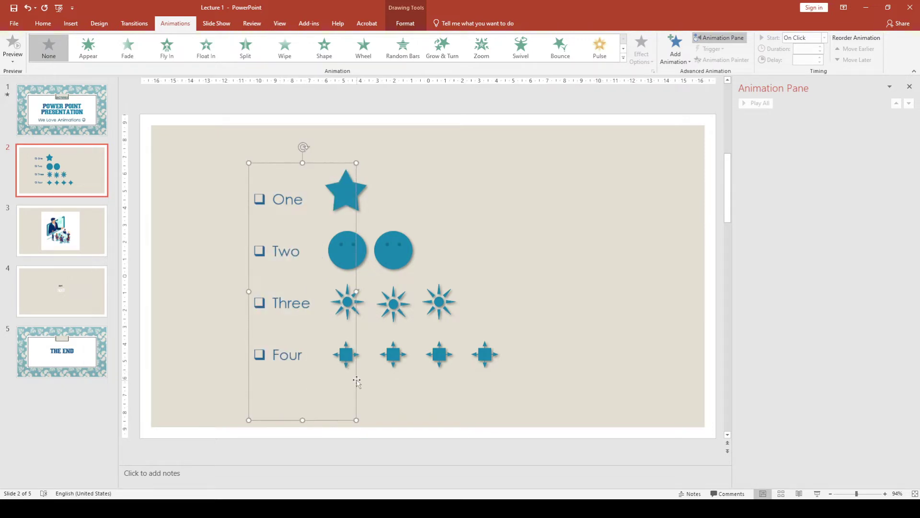
pyautogui.moveTo(357, 381); pyautogui.dragTo(294, 344)
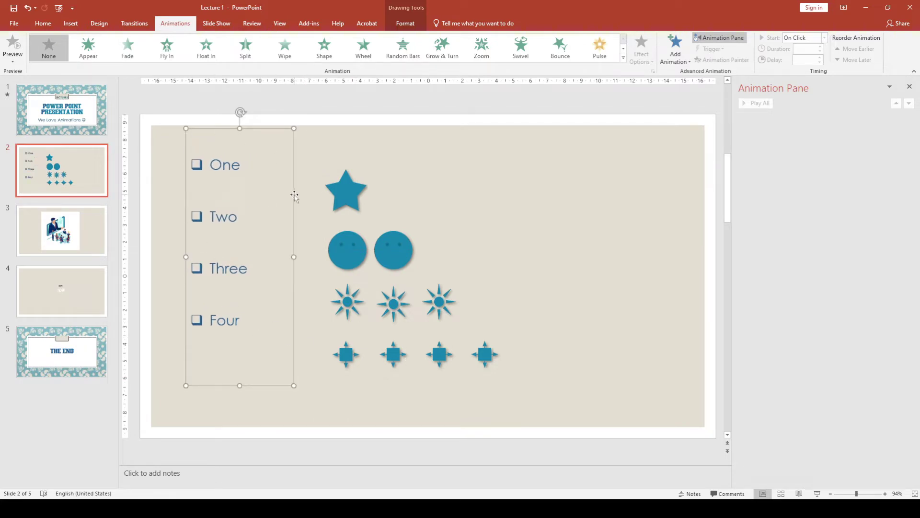
pyautogui.moveTo(294, 197); pyautogui.dragTo(662, 225)
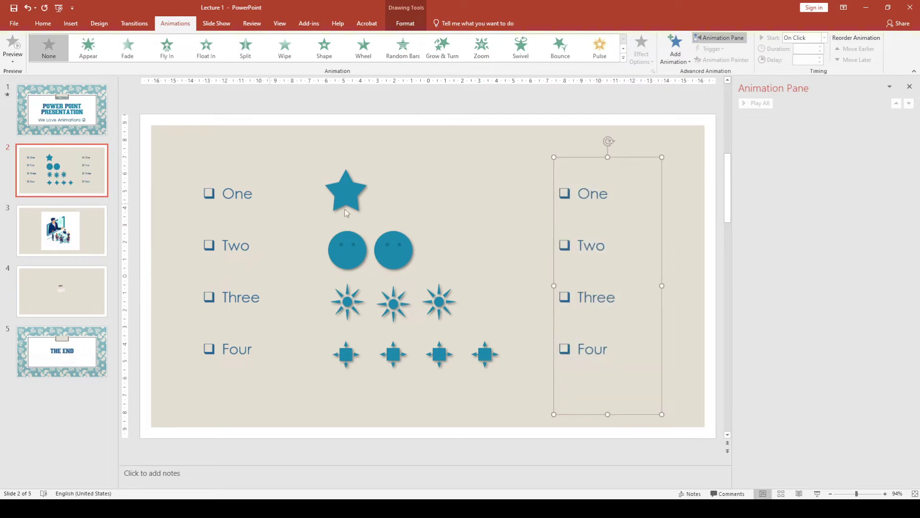
pyautogui.moveTo(553, 217); pyautogui.dragTo(397, 222)
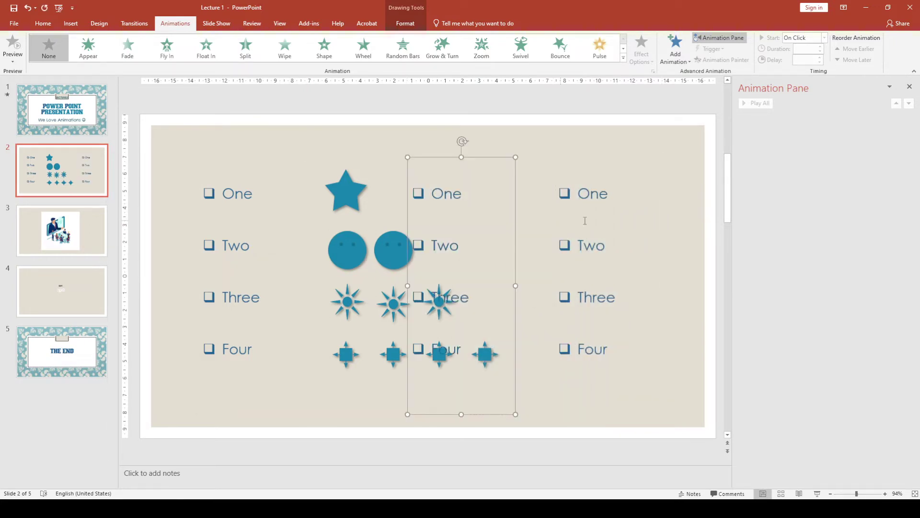
pyautogui.click(583, 223)
pyautogui.moveTo(551, 222); pyautogui.dragTo(281, 221)
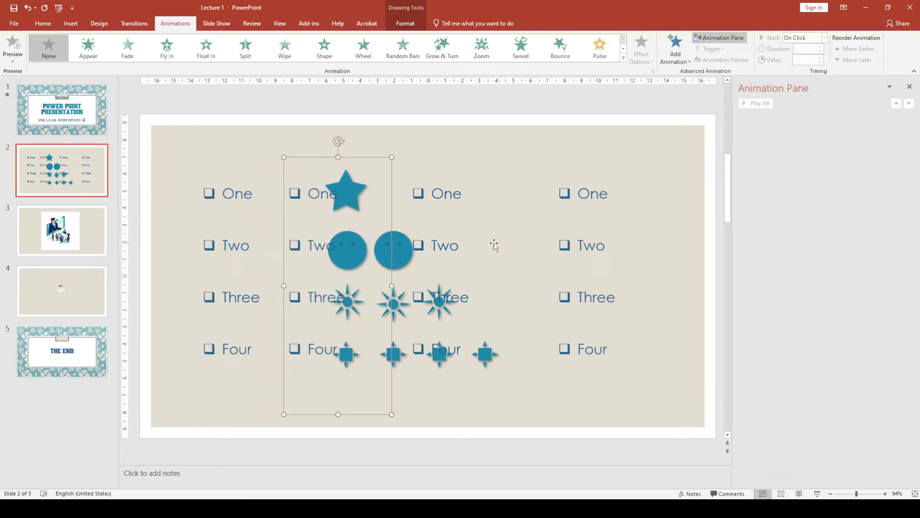
pyautogui.click(237, 243)
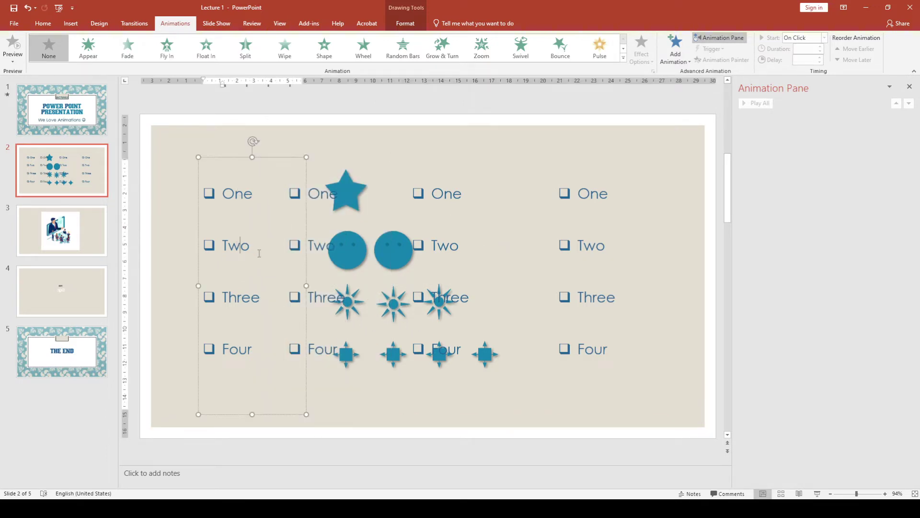
pyautogui.tripleClick(241, 246)
pyautogui.press('Delete')
pyautogui.press('BackSpace')
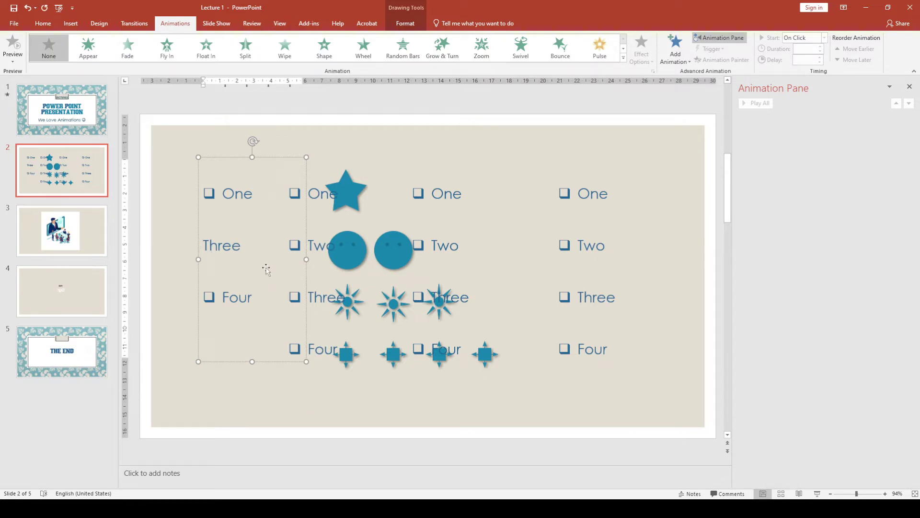
pyautogui.hotkey('ctrl', 'z')
pyautogui.hotkey('ctrl', 'z')
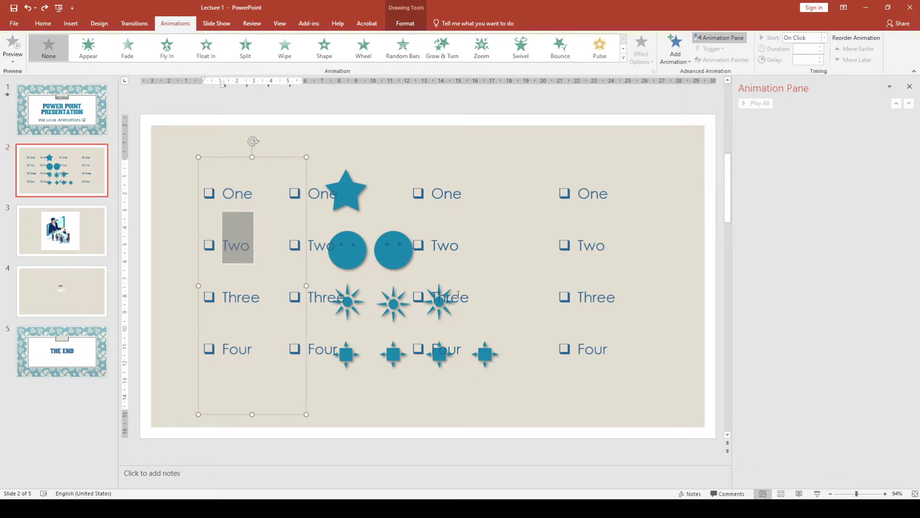
pyautogui.press('Right')
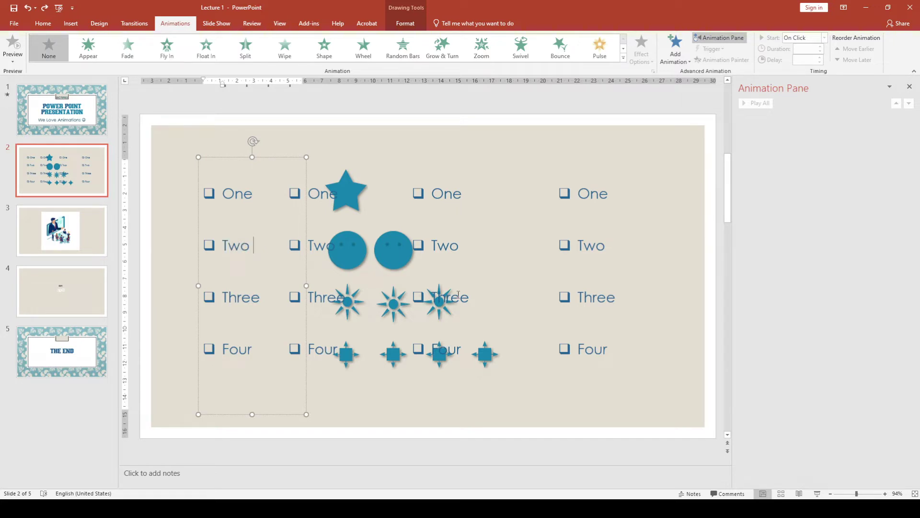
pyautogui.press('Up')
pyautogui.press('Home')
pyautogui.hotkey('shift', 'Down')
pyautogui.press('BackSpace')
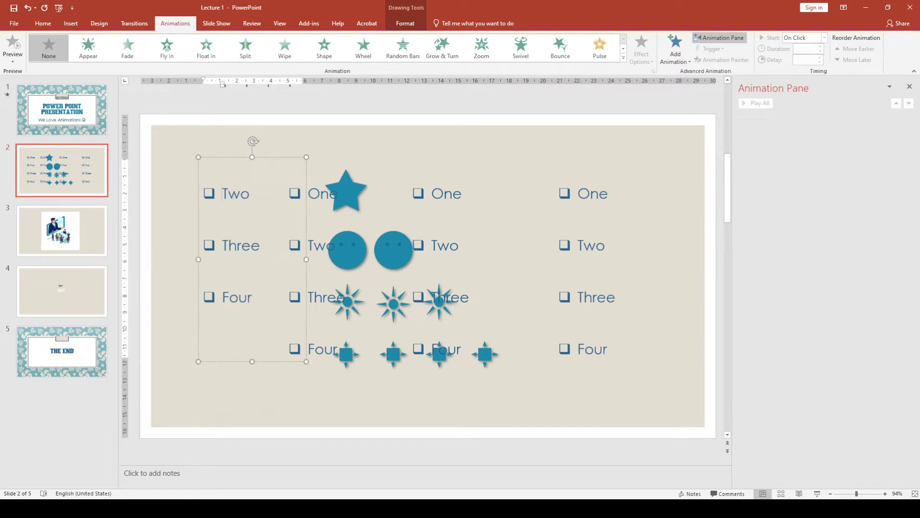
pyautogui.press('Down')
pyautogui.hotkey('ctrl', 'z')
# Step: Delete the Two, Three and Four bullets from the leftmost list so its text box holds only One
pyautogui.press('Right')
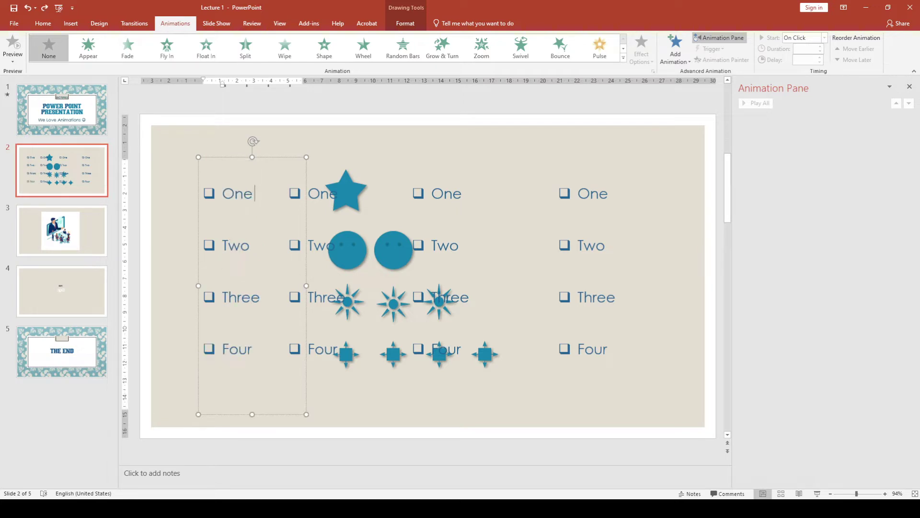
pyautogui.press('Down')
pyautogui.press('Down')
pyautogui.hotkey('ctrl', 'shift', 'End')
pyautogui.press('Delete')
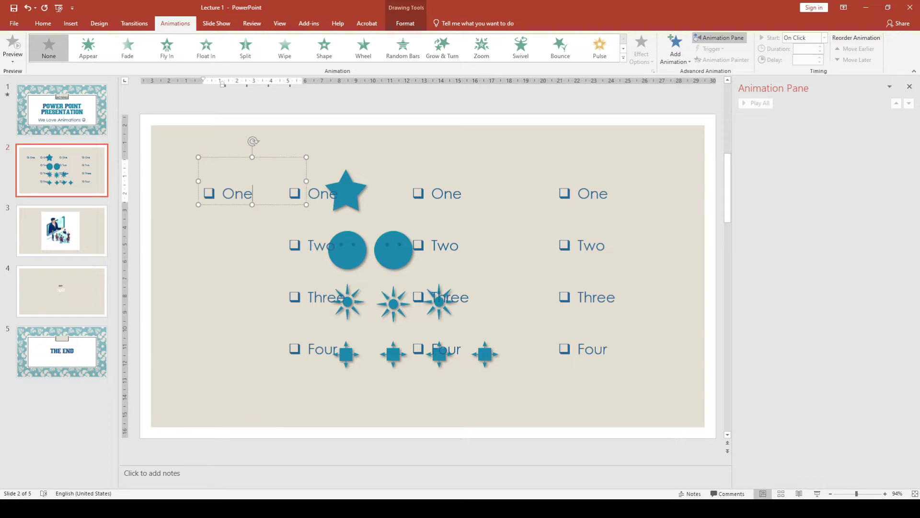
# Step: Reduce the list copy overlapping the star to the Two bullet and place it below One, beside the two round faces
pyautogui.click(337, 194)
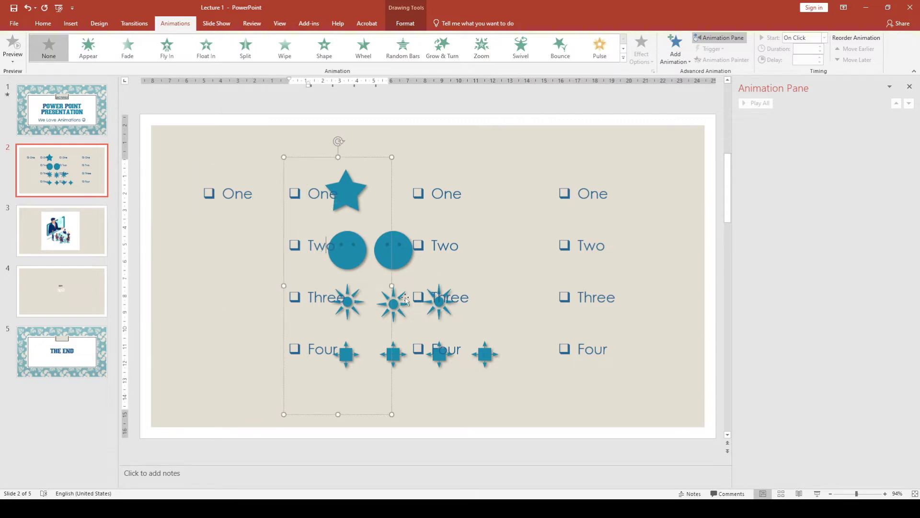
pyautogui.hotkey('shift', 'Home')
pyautogui.press('Delete')
pyautogui.press('Delete')
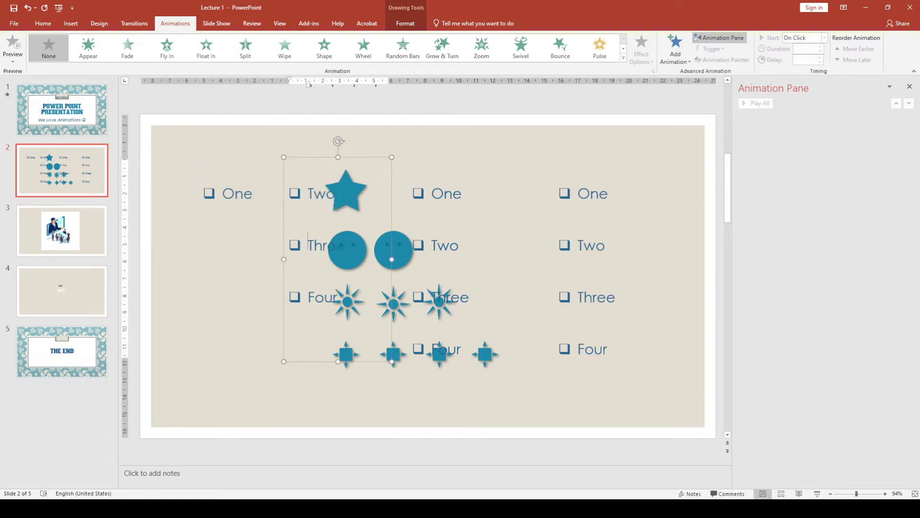
pyautogui.press('Down')
pyautogui.hotkey('shift', 'Down')
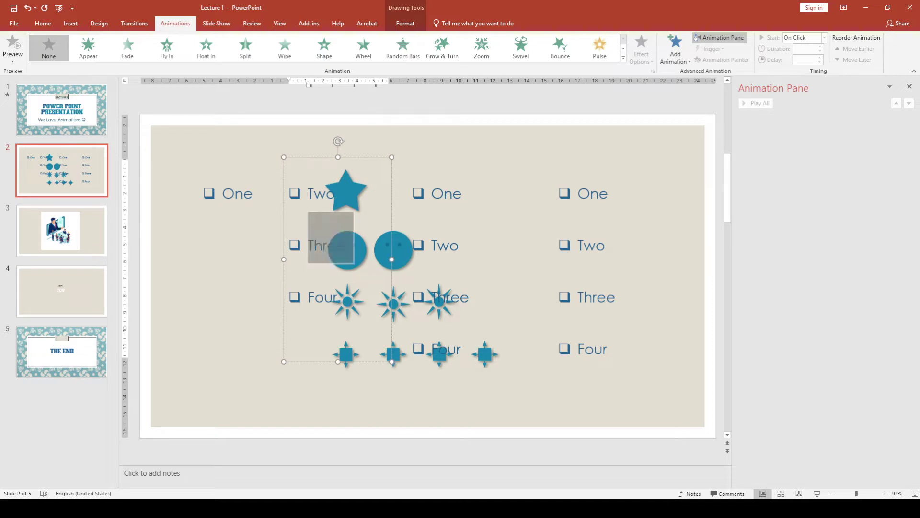
pyautogui.hotkey('shift', 'Down')
pyautogui.press('Delete')
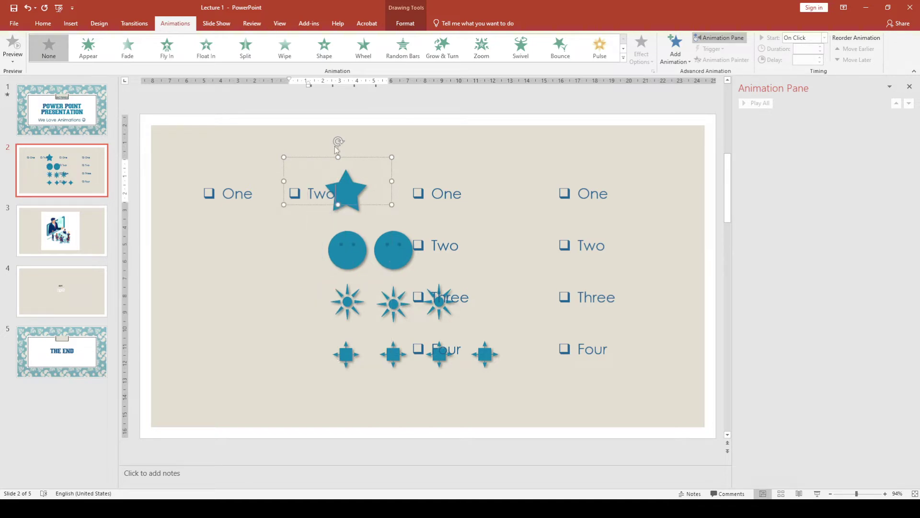
pyautogui.moveTo(314, 205); pyautogui.dragTo(230, 258)
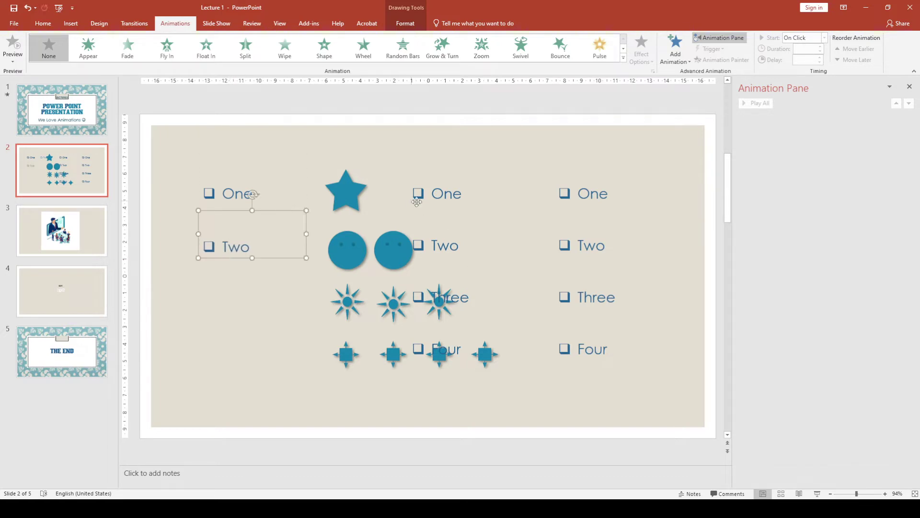
# Step: Delete One, Two, Four and the empty line from the middle list copy so it holds only the Three bullet
pyautogui.click(422, 198)
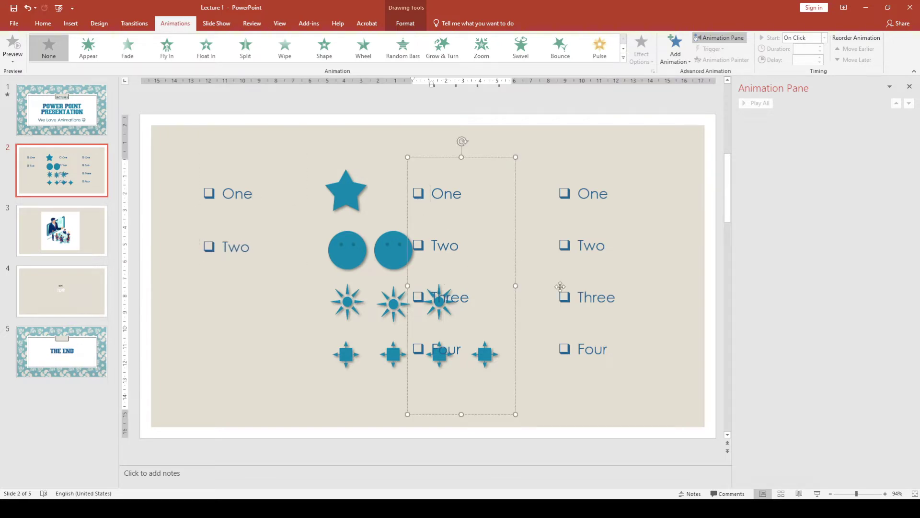
pyautogui.hotkey('shift', 'Down')
pyautogui.hotkey('shift', 'Down')
pyautogui.hotkey('shift', 'Down')
pyautogui.hotkey('shift', 'Up')
pyautogui.hotkey('shift', 'Up')
pyautogui.press('Delete')
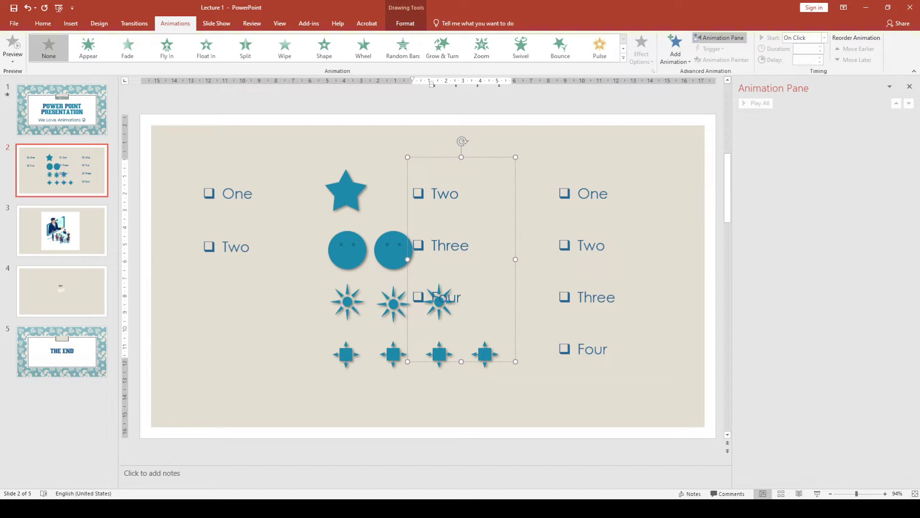
pyautogui.hotkey('shift', 'Down')
pyautogui.press('Delete')
pyautogui.press('Down')
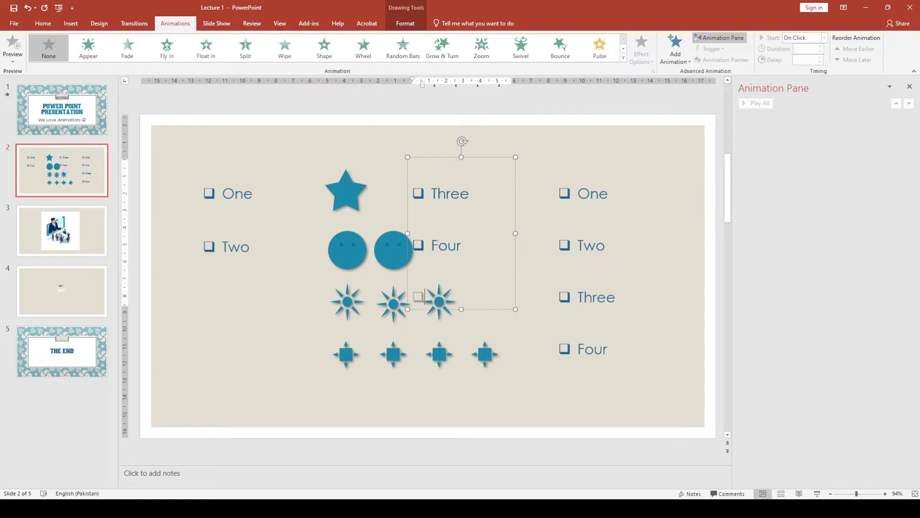
pyautogui.hotkey('shift', 'Down')
pyautogui.press('Delete')
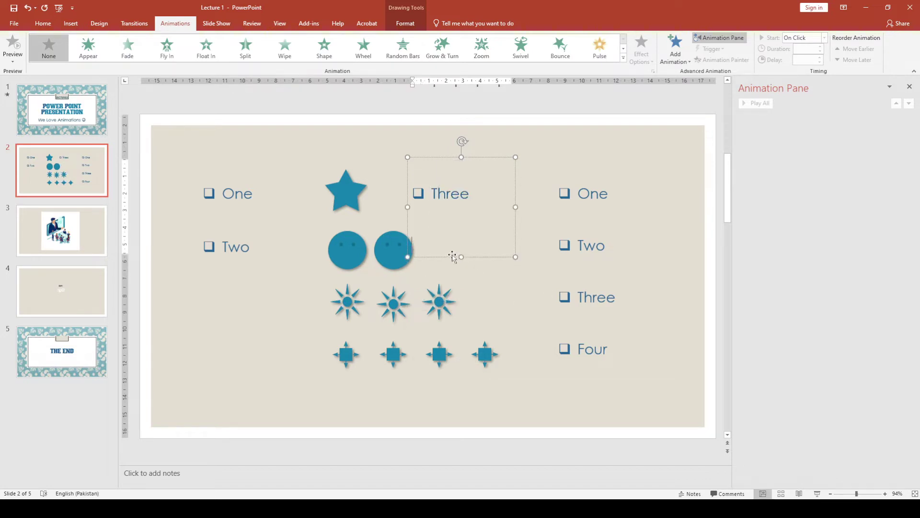
pyautogui.press('BackSpace')
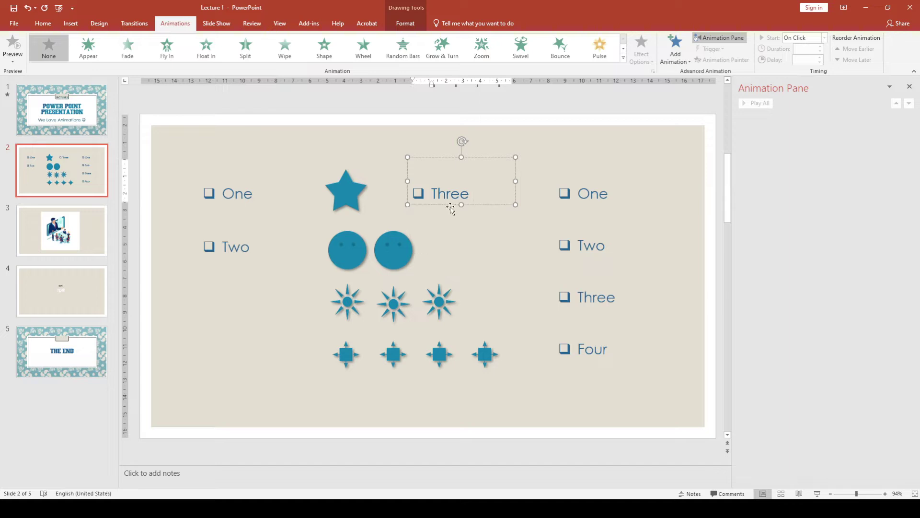
# Step: Place the Three text box below Two and align it with the row of three suns
pyautogui.moveTo(448, 204); pyautogui.dragTo(240, 305)
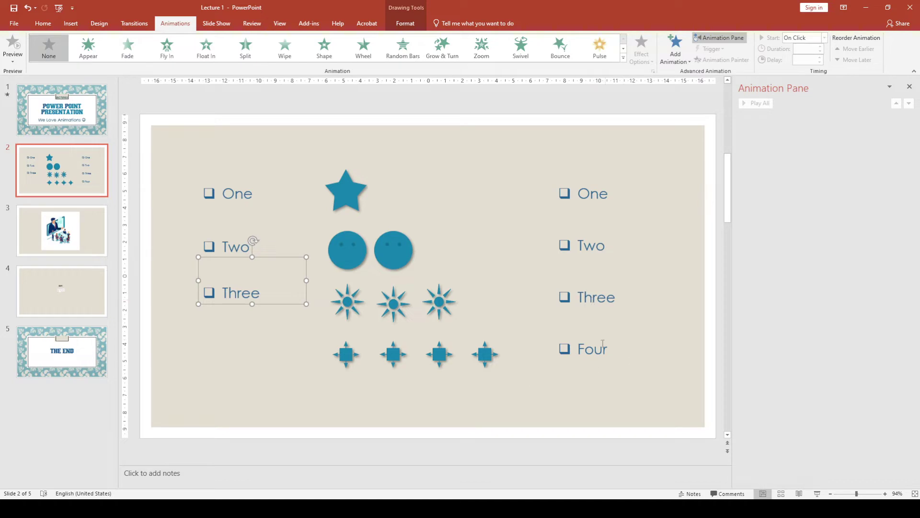
pyautogui.press('Down')
pyautogui.press('Down')
pyautogui.press('Down')
pyautogui.press('Down')
pyautogui.press('Down')
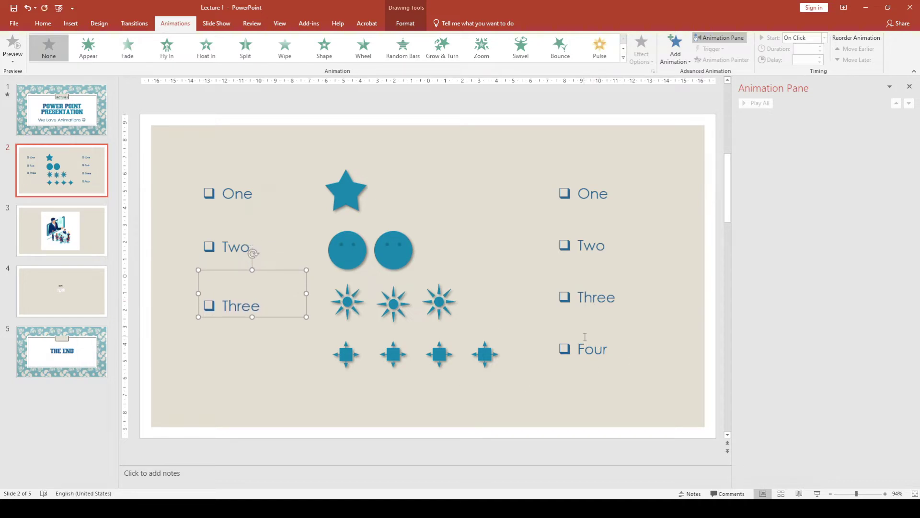
# Step: Delete the One, Two and Three bullets from the rightmost list copy, keeping the Four bullet
pyautogui.click(583, 297)
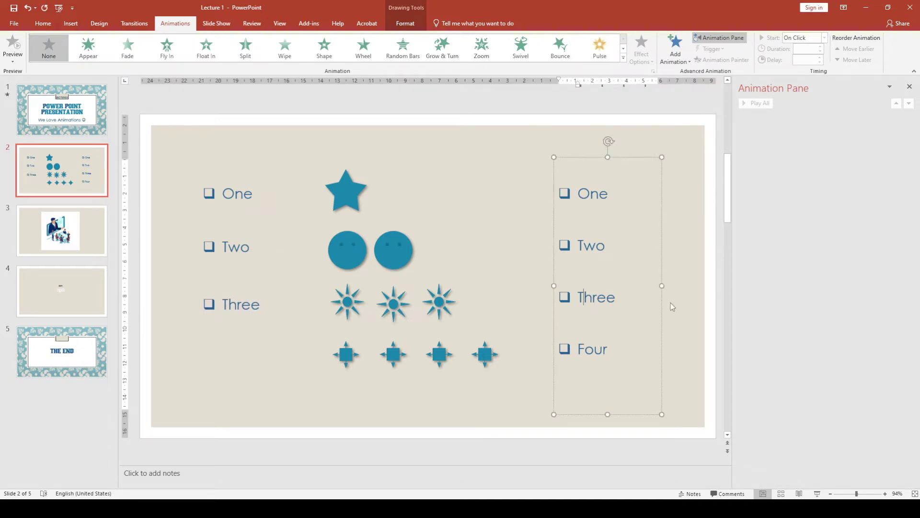
pyautogui.press('Down')
pyautogui.press('Home')
pyautogui.hotkey('shift', 'Up')
pyautogui.hotkey('shift', 'Up')
pyautogui.hotkey('shift', 'Up')
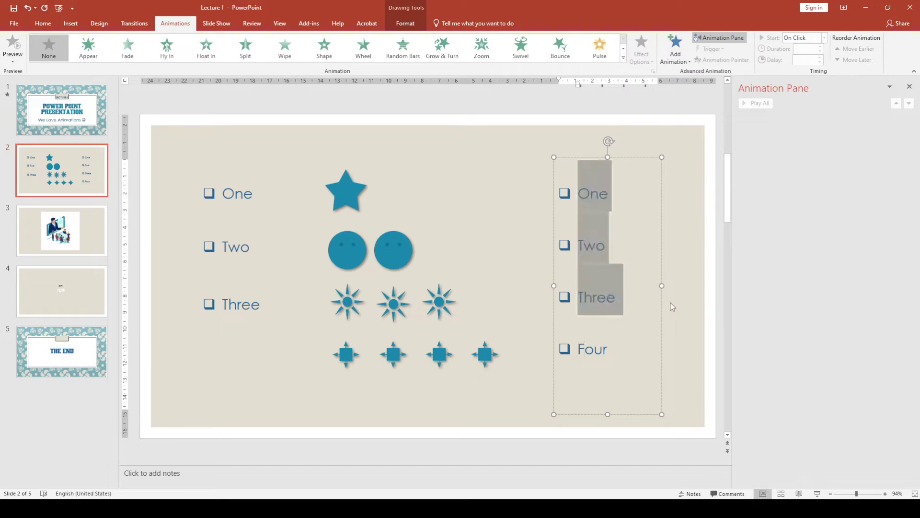
pyautogui.press('BackSpace')
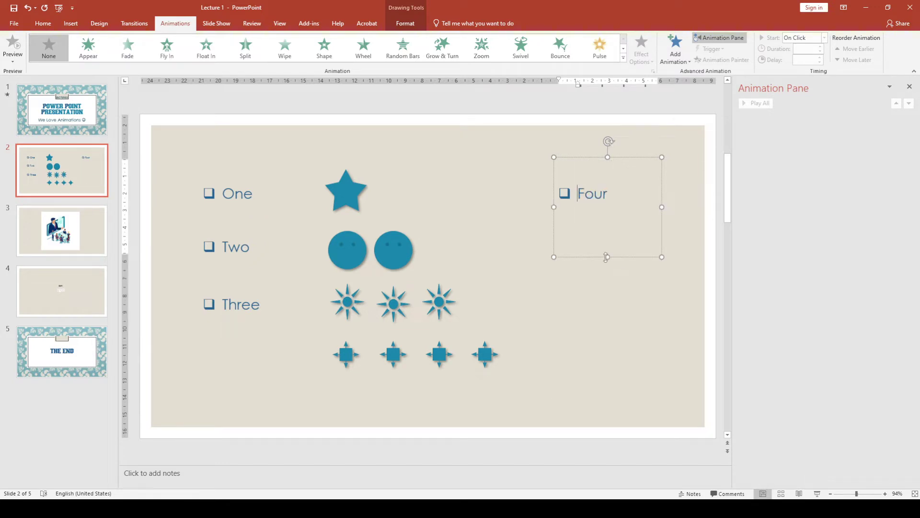
# Step: Place the Four text box below Three, aligned with the row of four arrowed squares
pyautogui.click(594, 220)
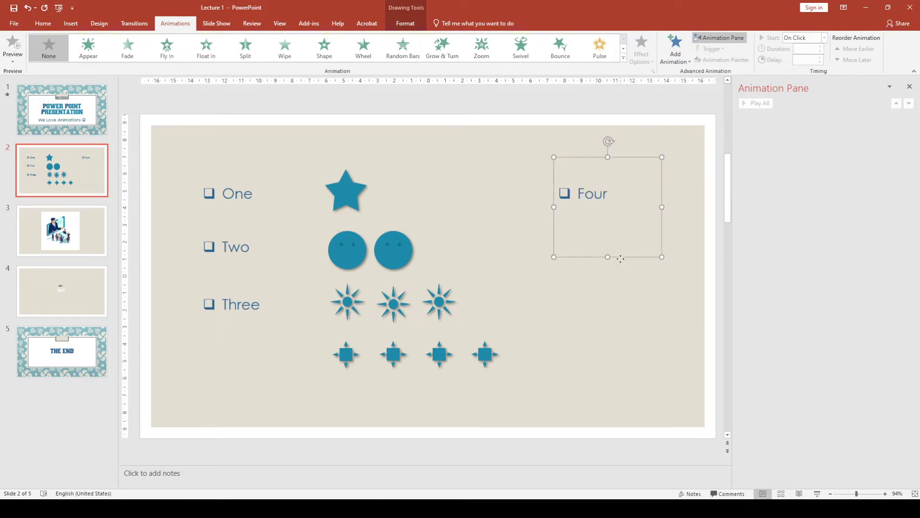
pyautogui.moveTo(620, 258); pyautogui.dragTo(264, 416)
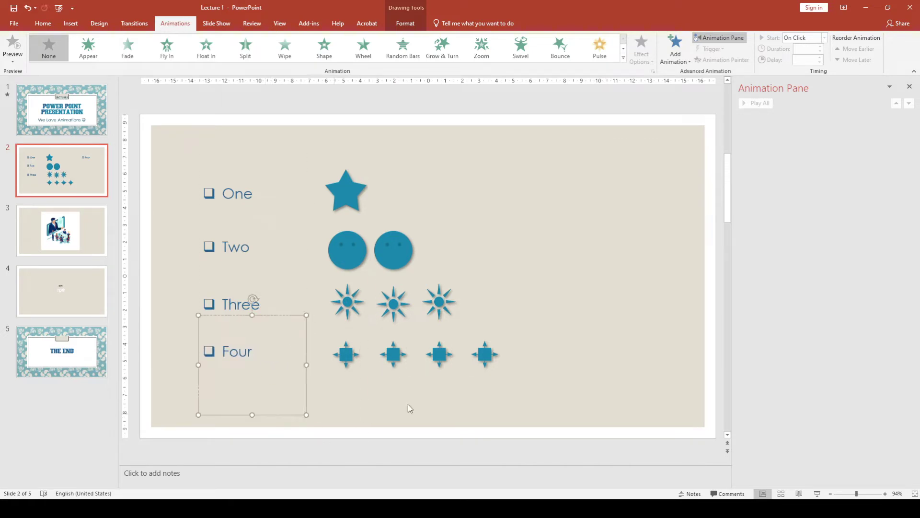
pyautogui.click(584, 306)
pyautogui.click(210, 369)
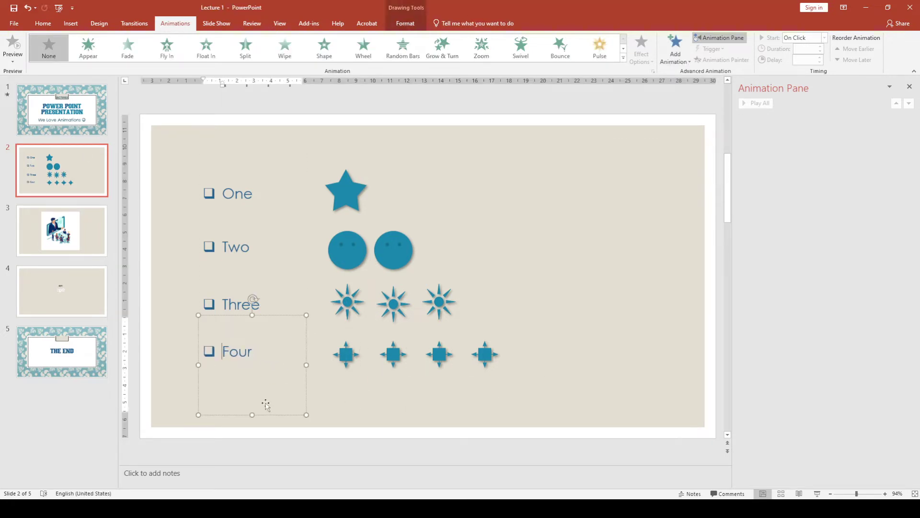
pyautogui.click(255, 415)
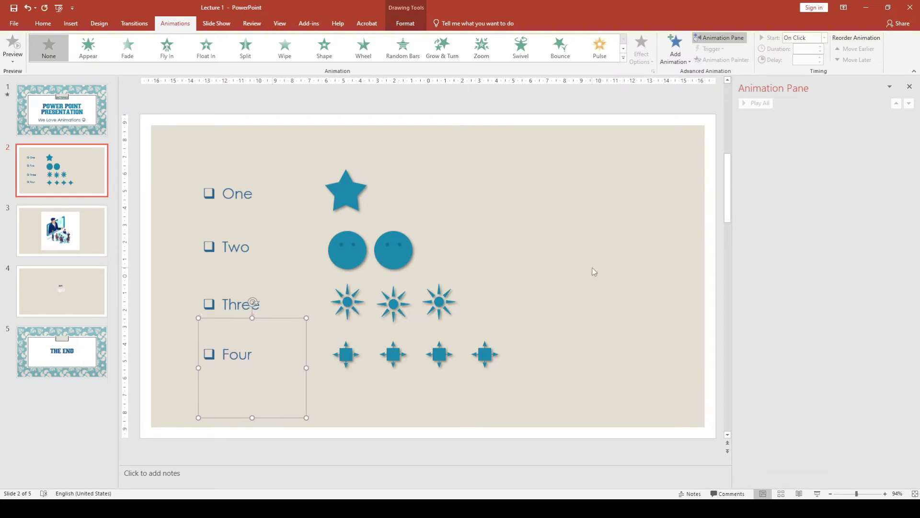
pyautogui.click(475, 297)
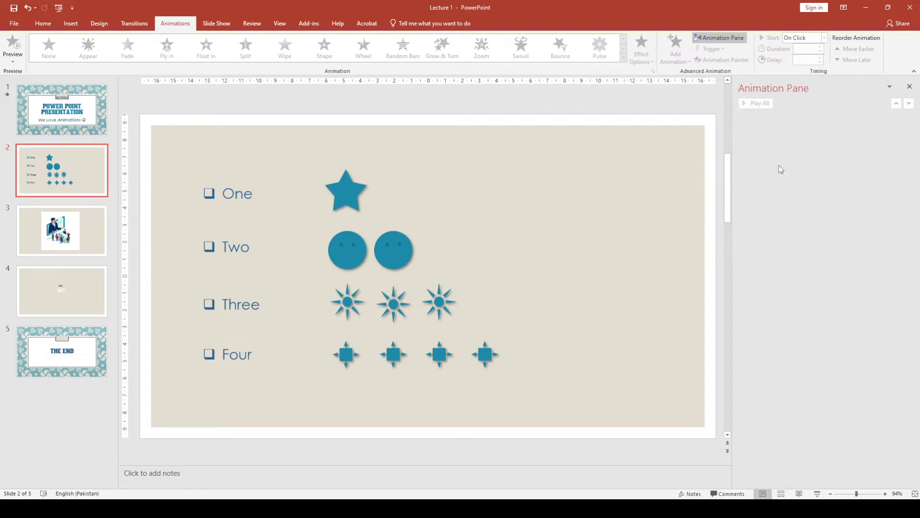
# Step: Narrow the Animation Pane to give the slide more room
pyautogui.click(235, 193)
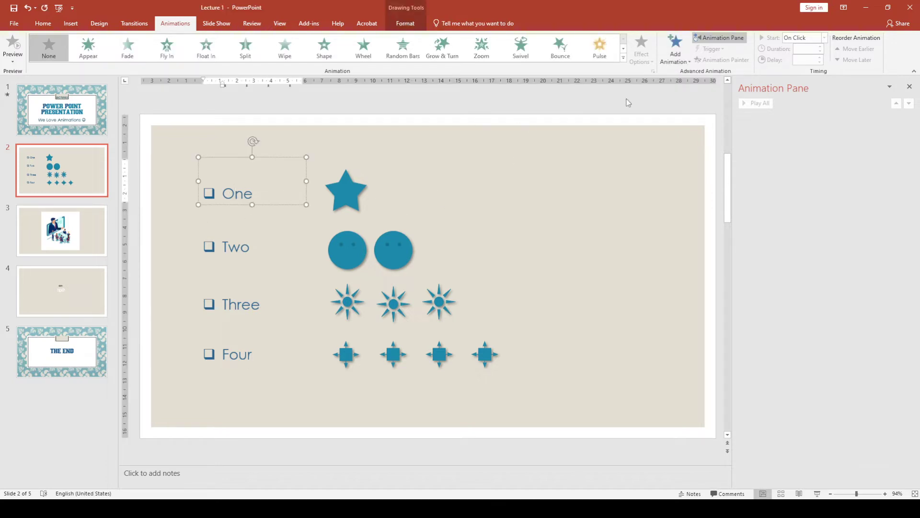
pyautogui.moveTo(733, 184); pyautogui.dragTo(753, 183)
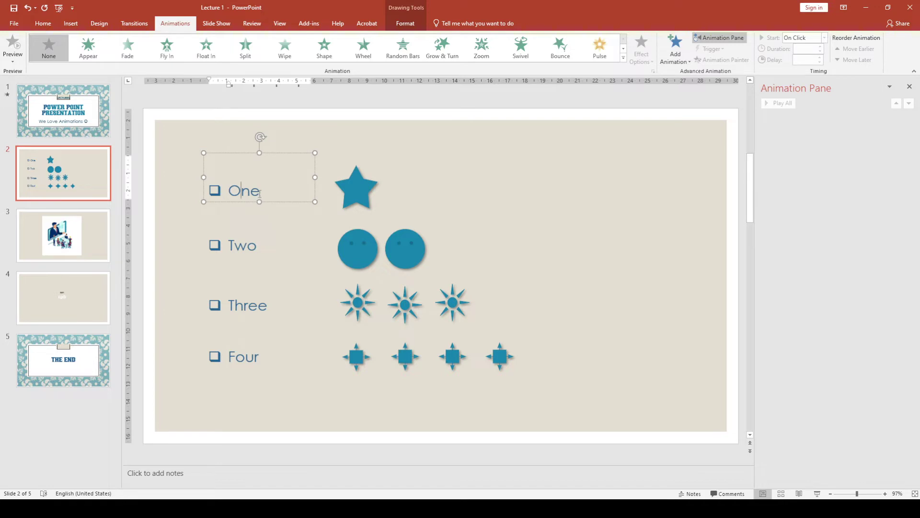
pyautogui.click(363, 191)
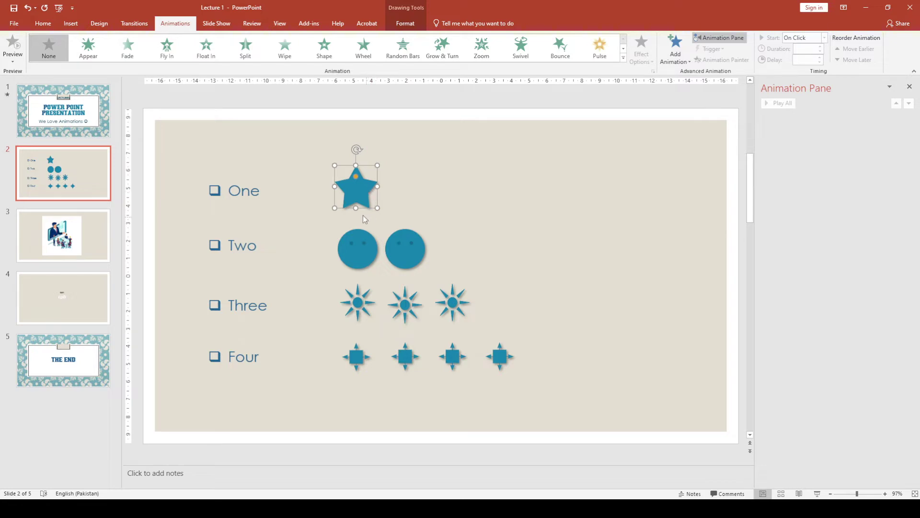
pyautogui.click(249, 192)
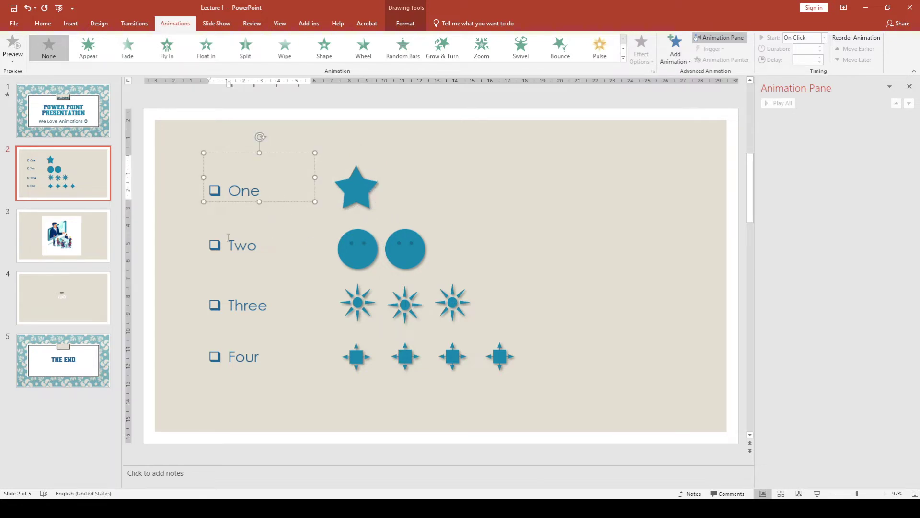
pyautogui.scroll(-2, 487, 233)
pyautogui.scroll(2, 484, 232)
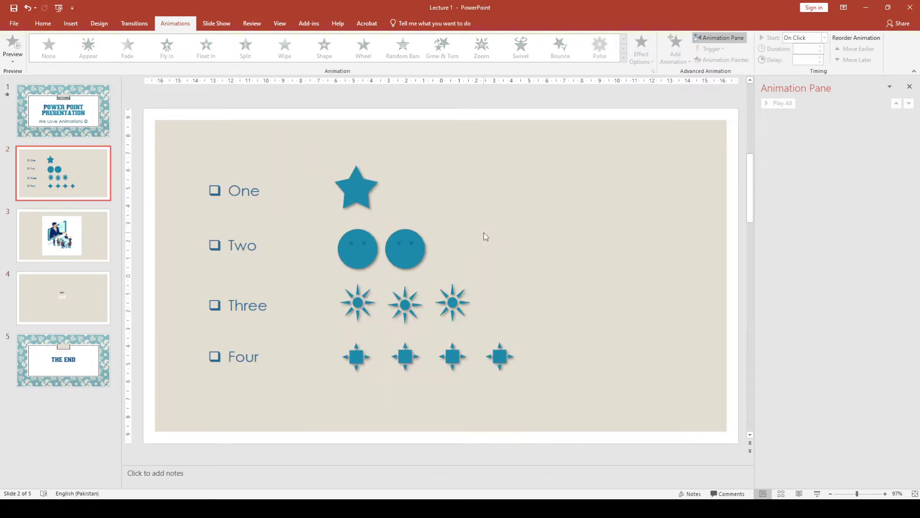
pyautogui.scroll(-5, 485, 227)
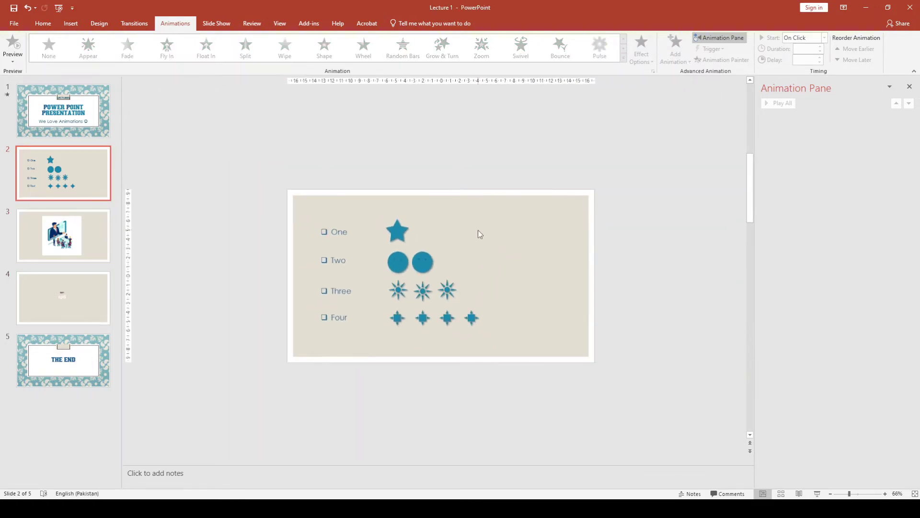
pyautogui.scroll(3, 478, 229)
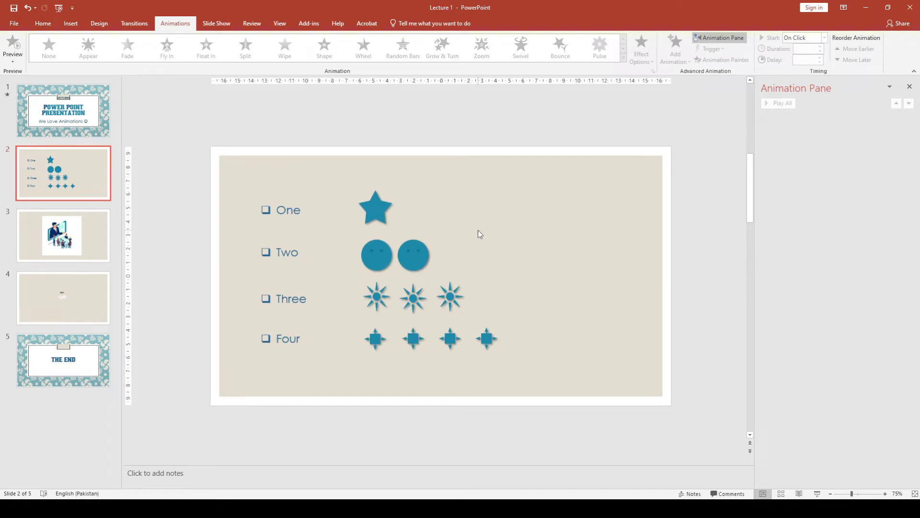
pyautogui.scroll(3, 471, 230)
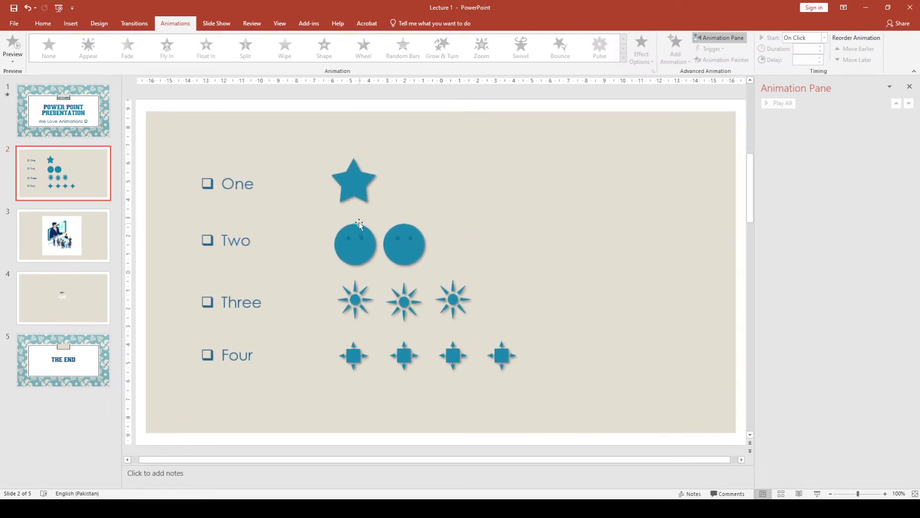
pyautogui.scroll(-1, 360, 217)
# Step: Apply the Basic Zoom entrance to the One text box and the Zoom entrance to the star
pyautogui.click(235, 178)
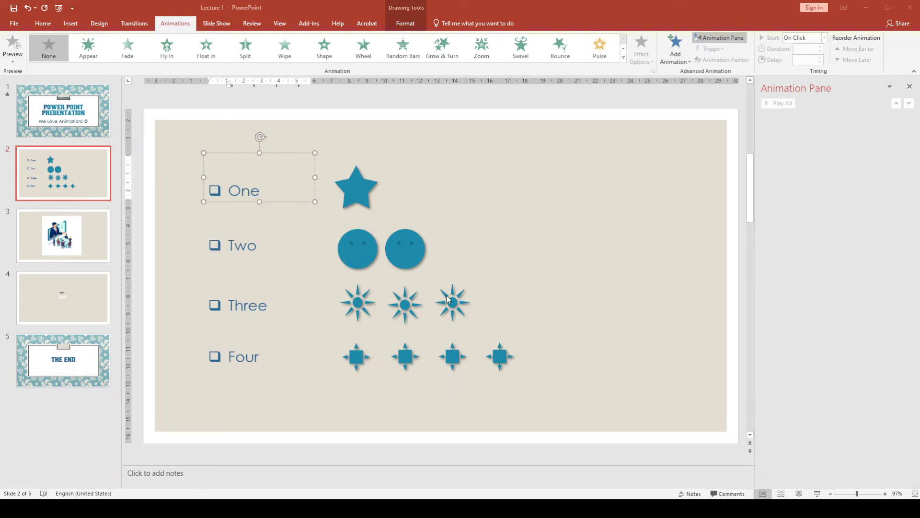
pyautogui.press('Return')
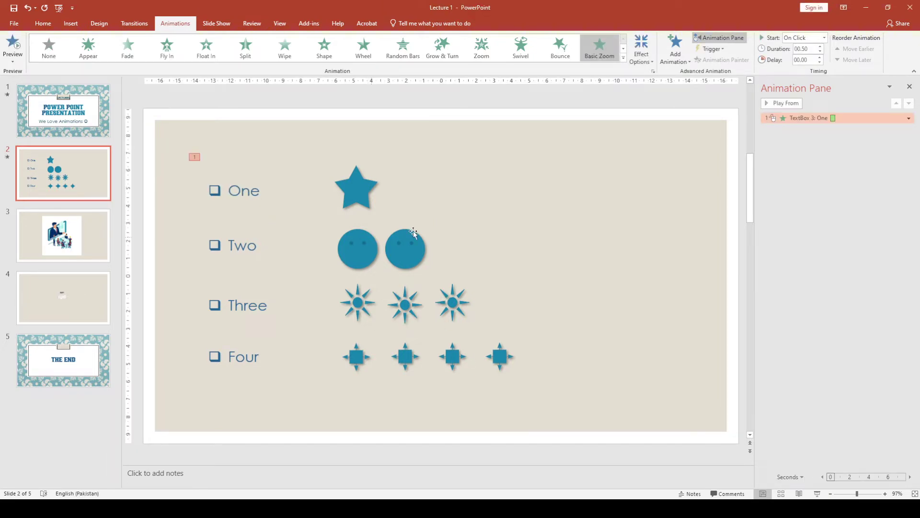
pyautogui.click(355, 194)
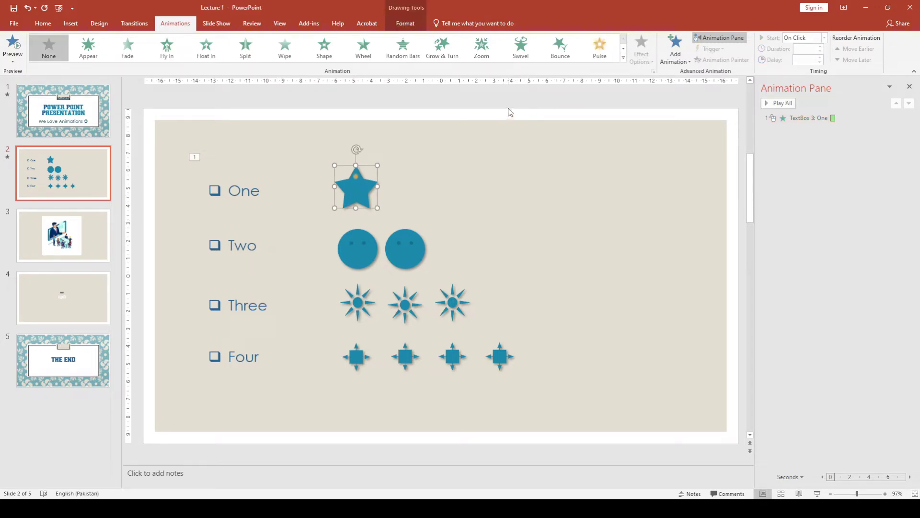
pyautogui.click(489, 42)
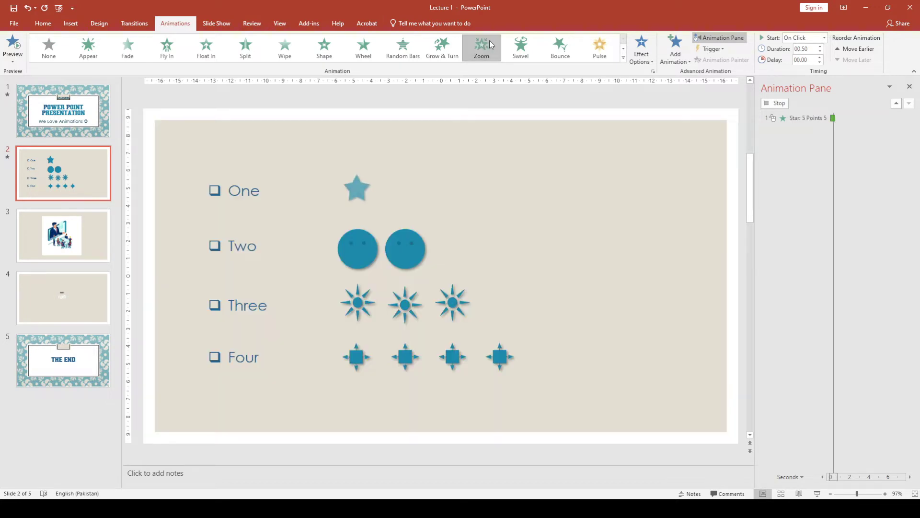
# Step: Add Color Pulse, Teeter, Grow/Shrink and Spin emphasis animations to the star, in that order
pyautogui.click(355, 183)
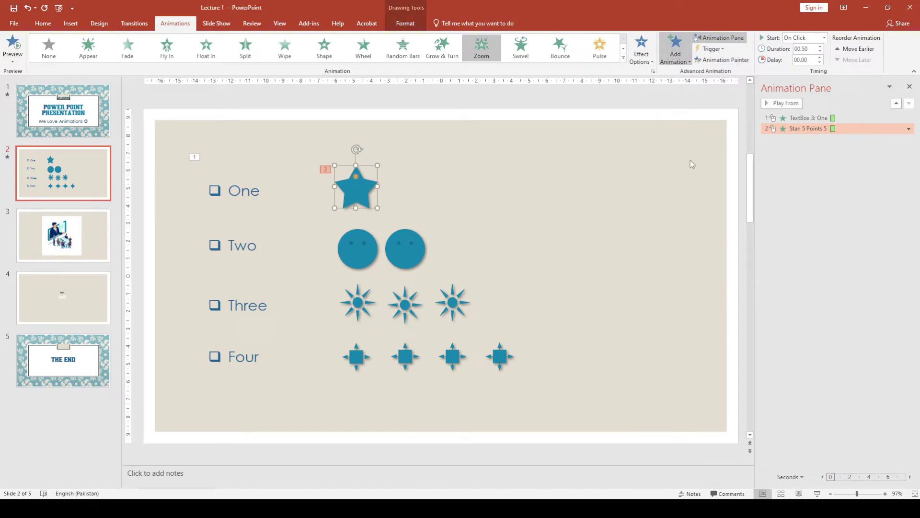
pyautogui.click(723, 179)
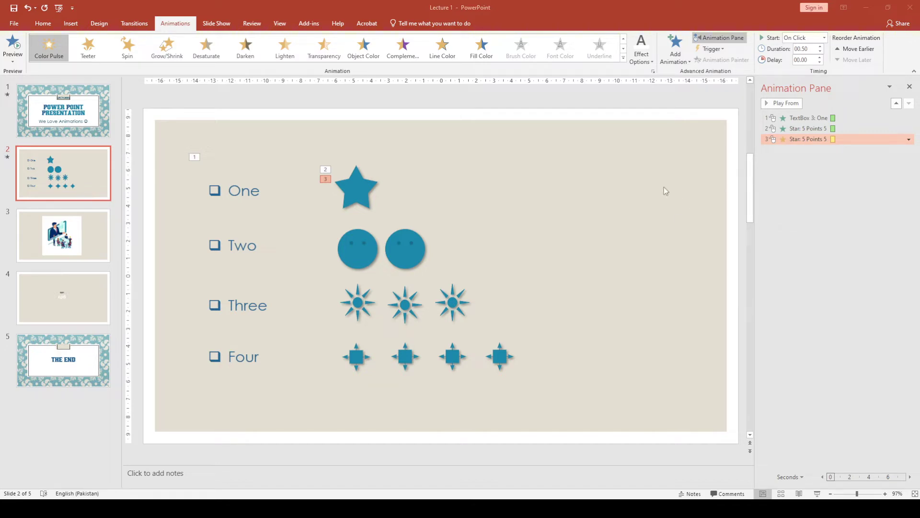
pyautogui.click(757, 308)
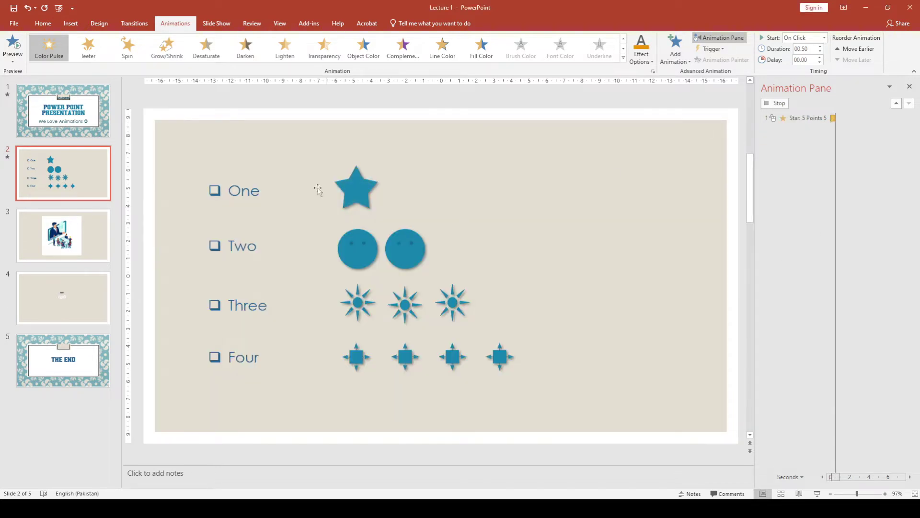
pyautogui.click(355, 189)
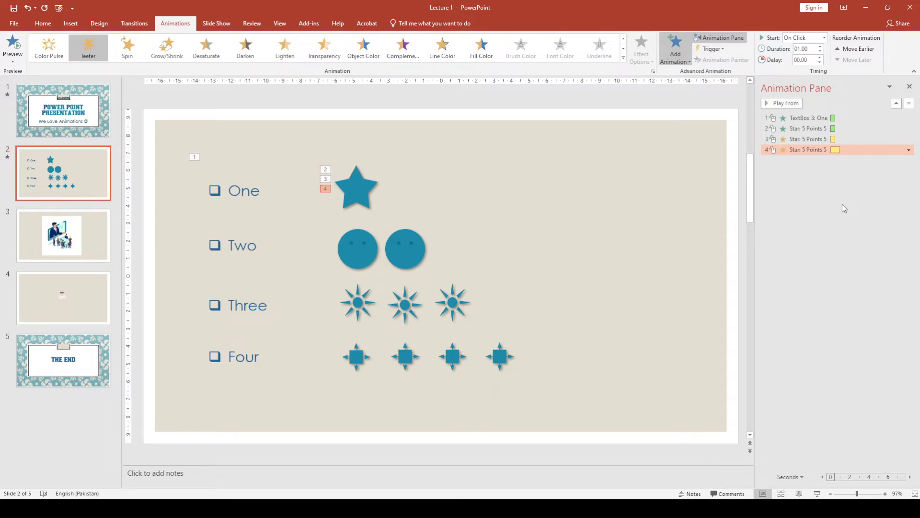
pyautogui.click(835, 179)
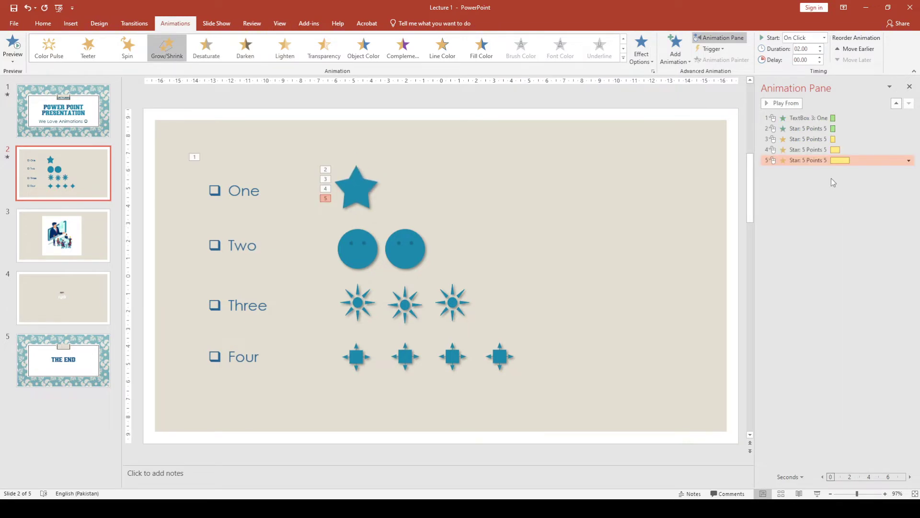
pyautogui.click(675, 48)
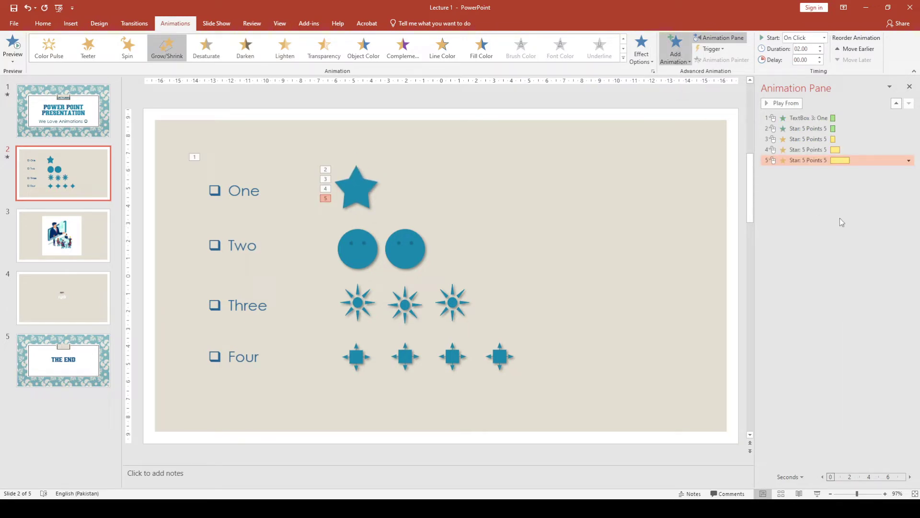
pyautogui.click(803, 183)
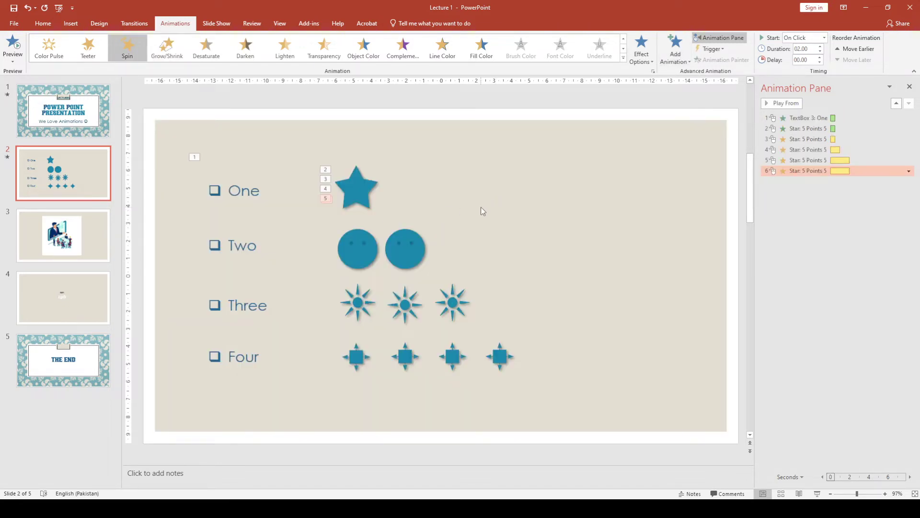
# Step: Delete the star's Color Pulse, Teeter and Grow/Shrink animations and shorten its Spin animation to 1 second
pyautogui.click(812, 161)
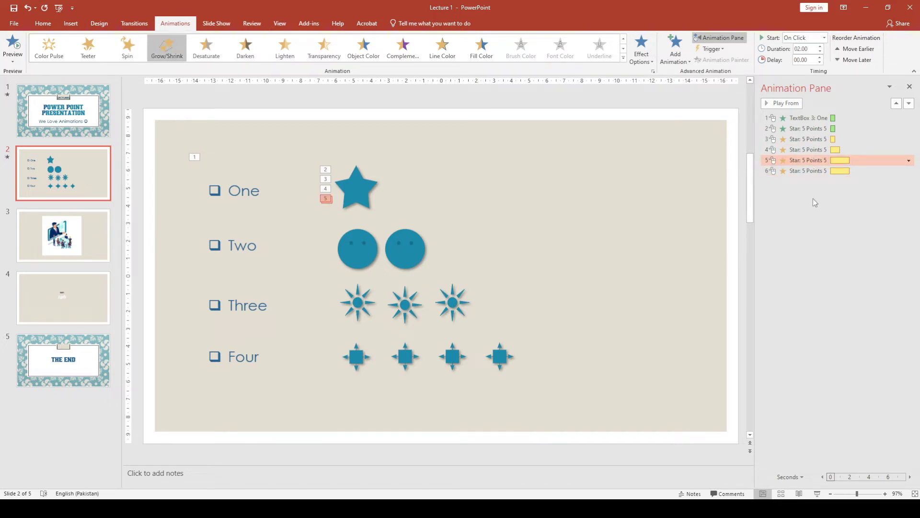
pyautogui.press('Delete')
pyautogui.press('Delete')
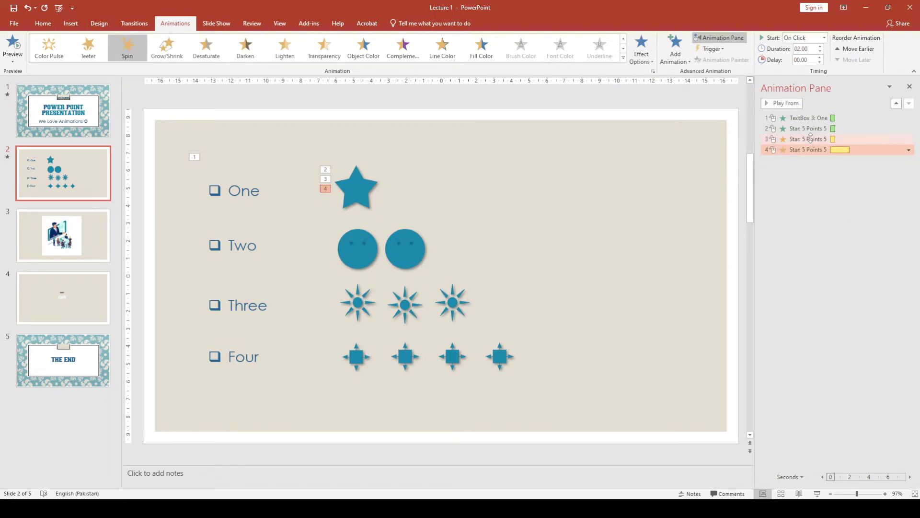
pyautogui.press('Delete')
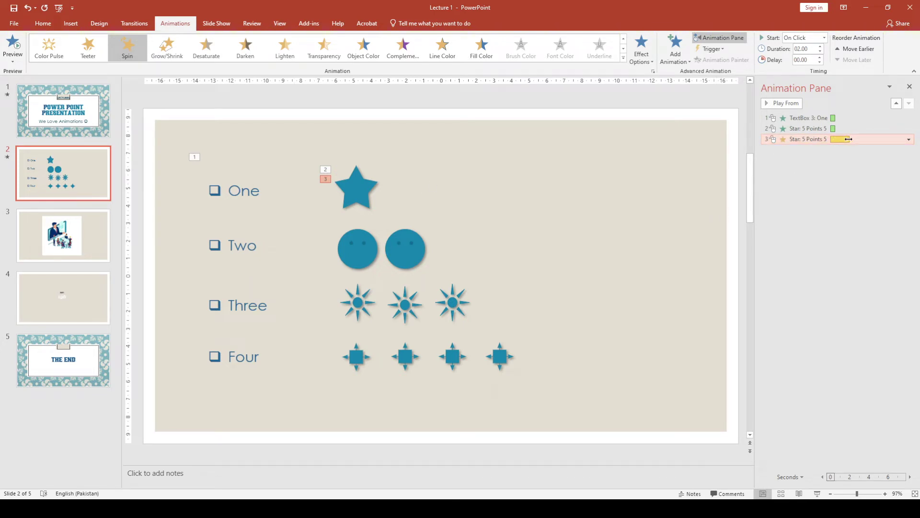
pyautogui.moveTo(848, 139); pyautogui.dragTo(840, 139)
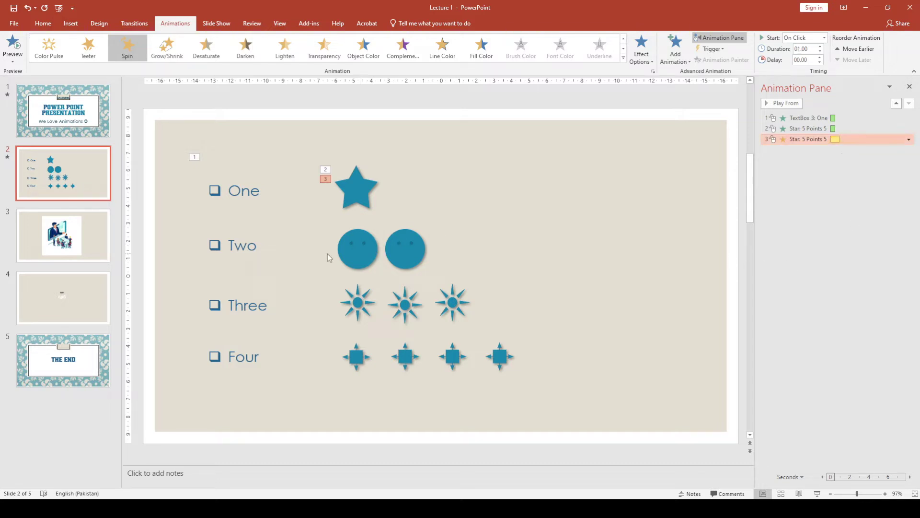
# Step: Apply the Basic Zoom entrance used on One to the Two text box
pyautogui.click(232, 246)
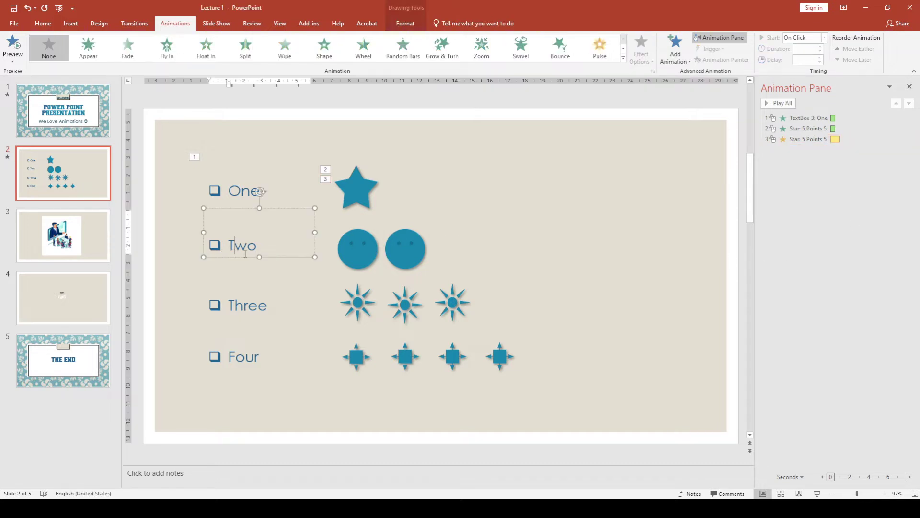
pyautogui.click(242, 189)
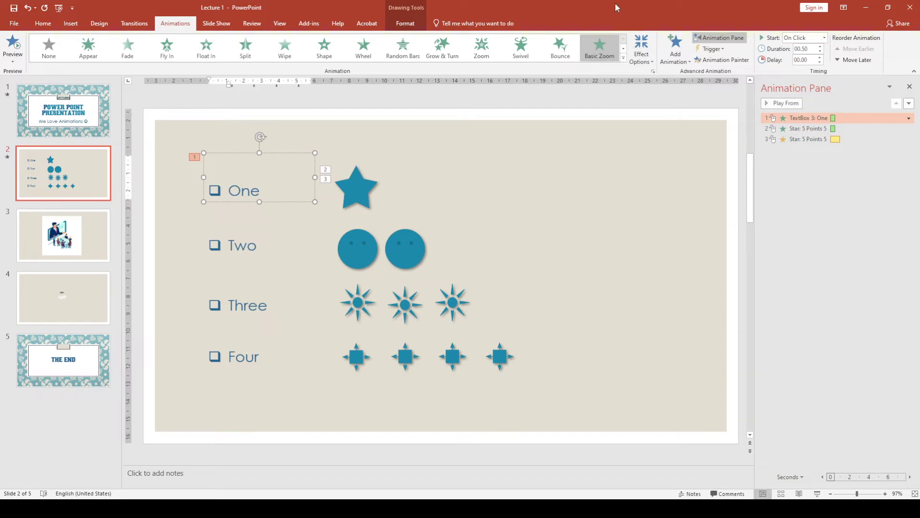
pyautogui.click(235, 244)
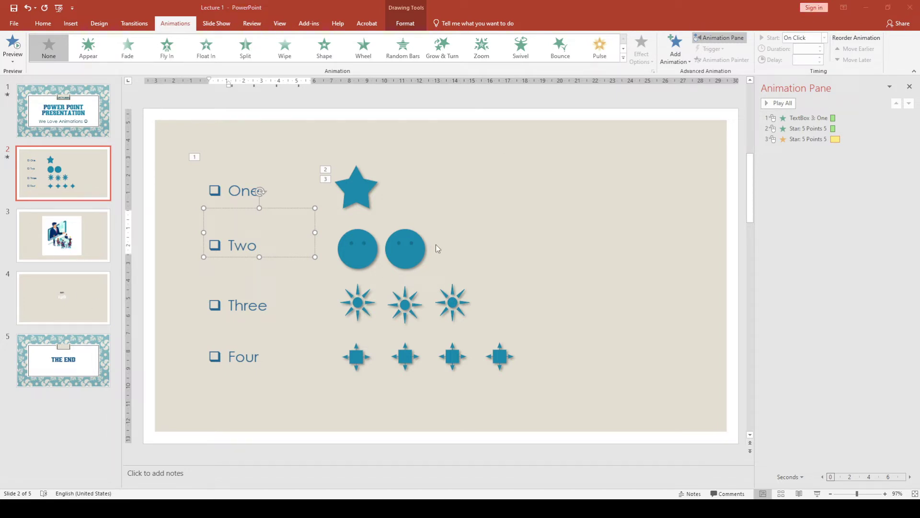
pyautogui.click(437, 294)
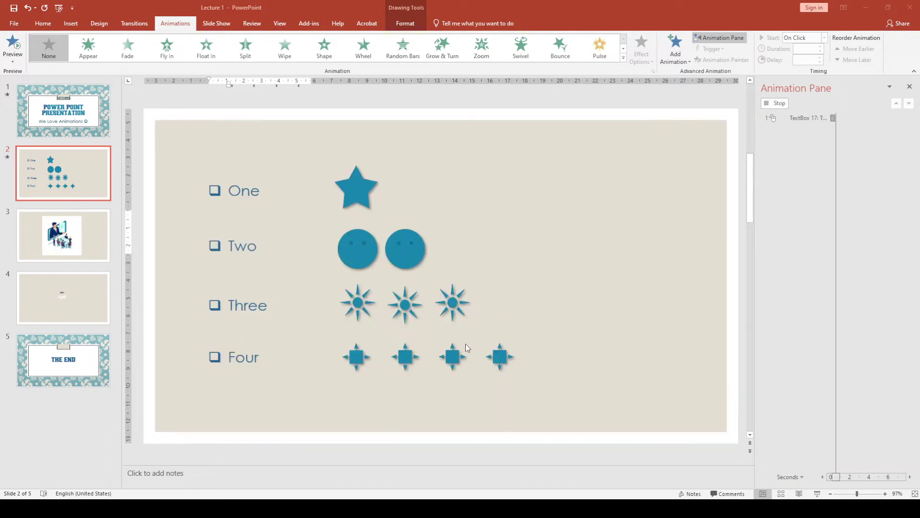
pyautogui.click(465, 344)
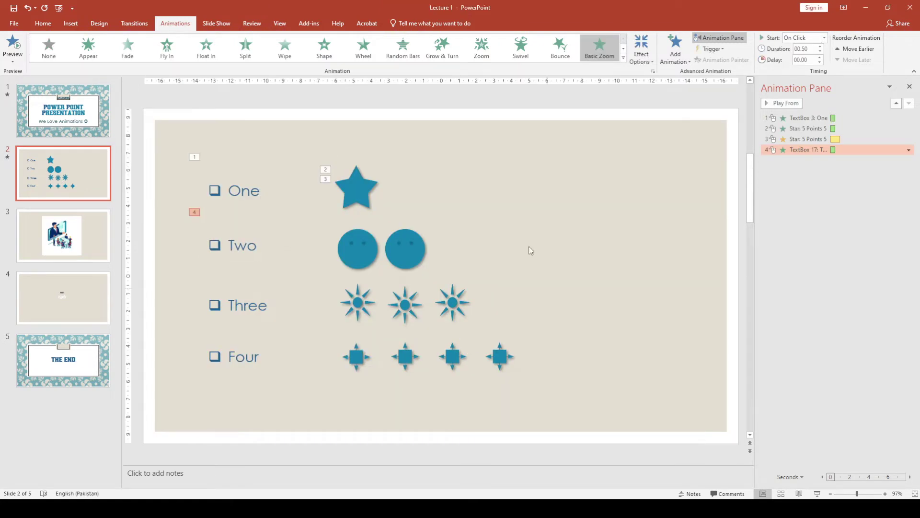
pyautogui.click(250, 307)
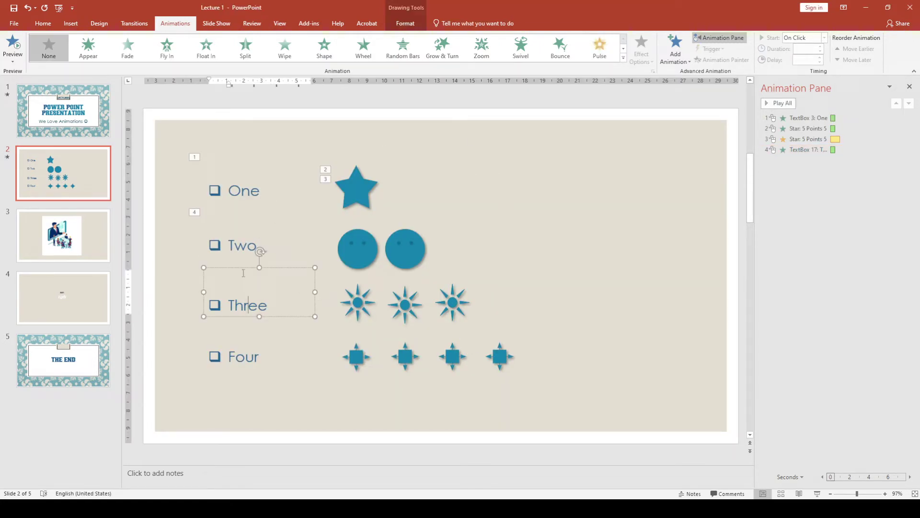
pyautogui.click(231, 235)
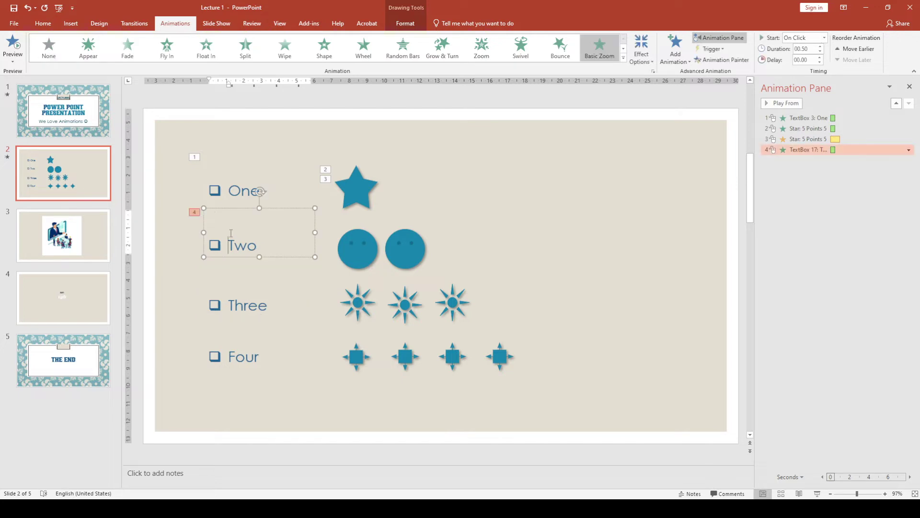
# Step: Try the Grow & Turn entrance on the Three and Four text boxes together, and undo it
pyautogui.click(259, 305)
pyautogui.click(272, 315)
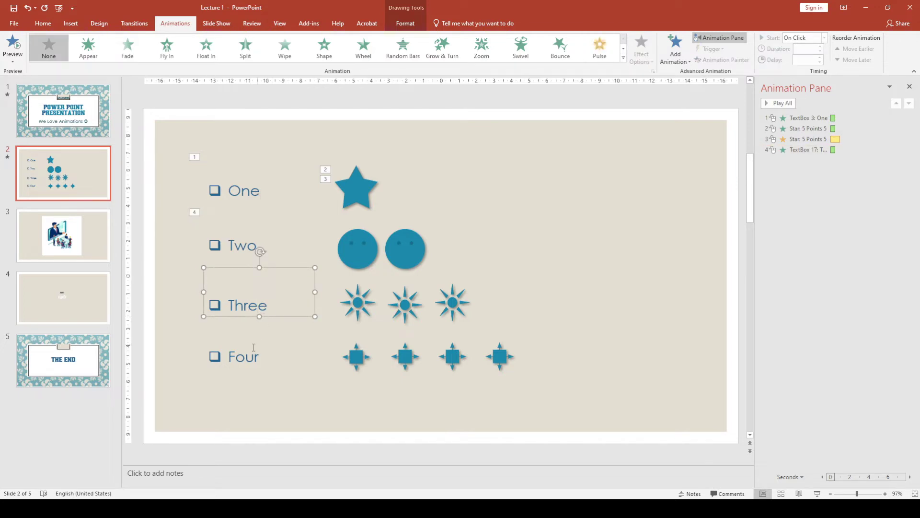
pyautogui.keyDown('shift'); pyautogui.click(240, 378); pyautogui.keyUp('shift')
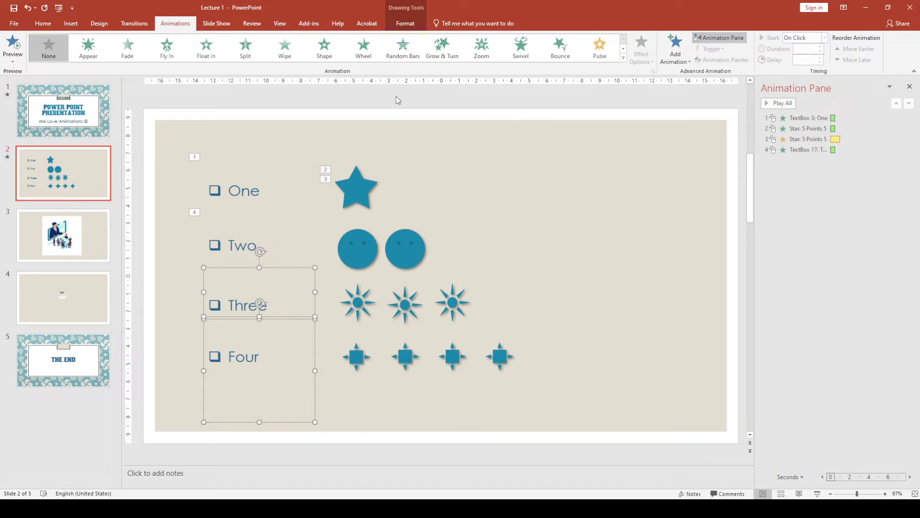
pyautogui.click(442, 47)
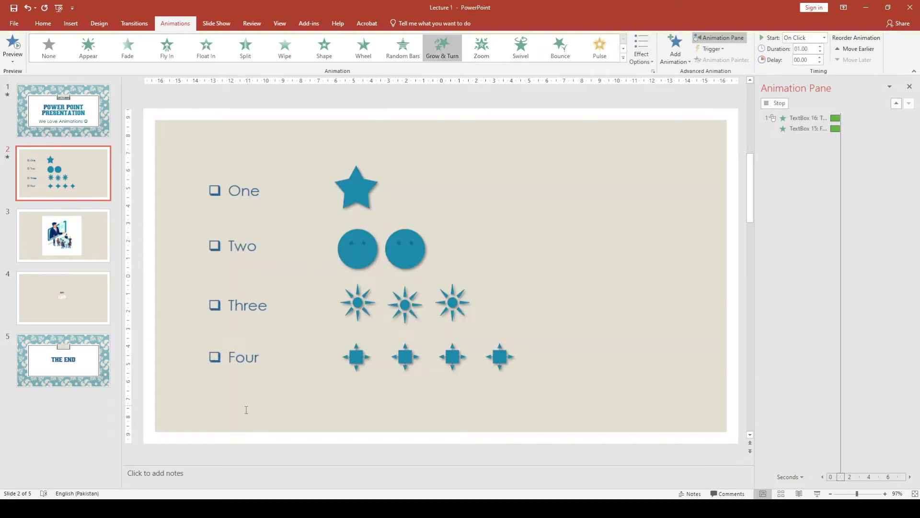
pyautogui.click(563, 203)
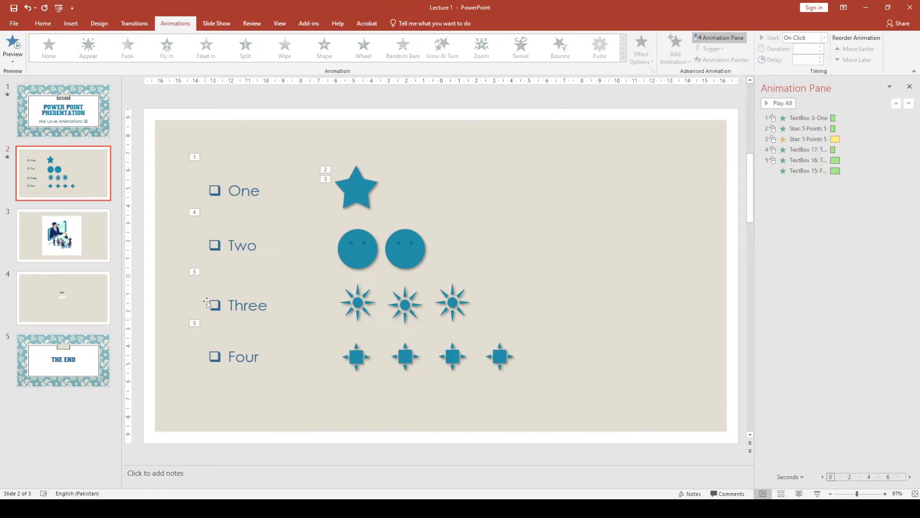
pyautogui.hotkey('ctrl', 'z')
# Step: Apply the Basic Zoom entrance to the Three text box and separately to the Four text box
pyautogui.click(251, 308)
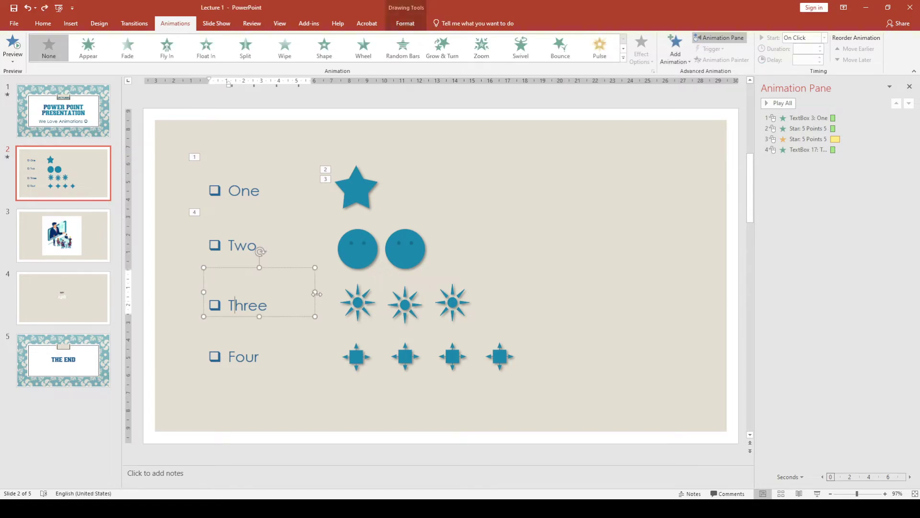
pyautogui.click(128, 252)
pyautogui.click(438, 296)
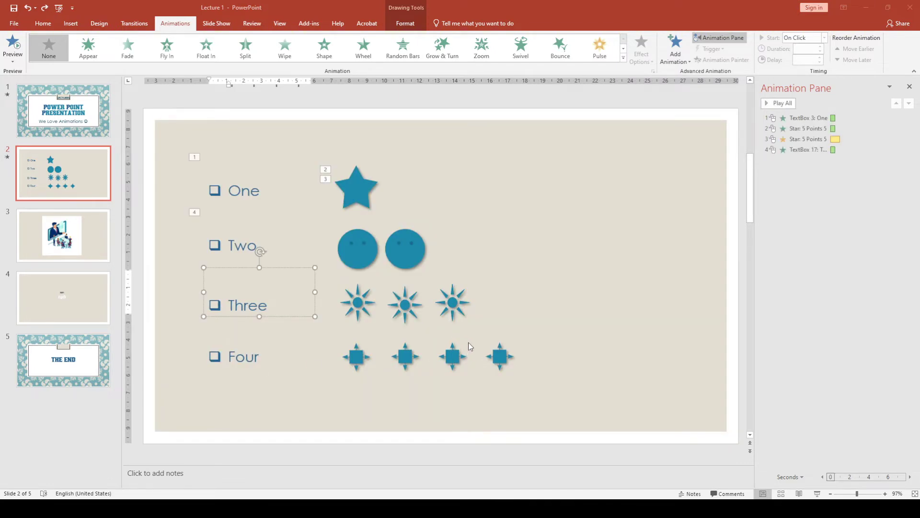
pyautogui.click(247, 354)
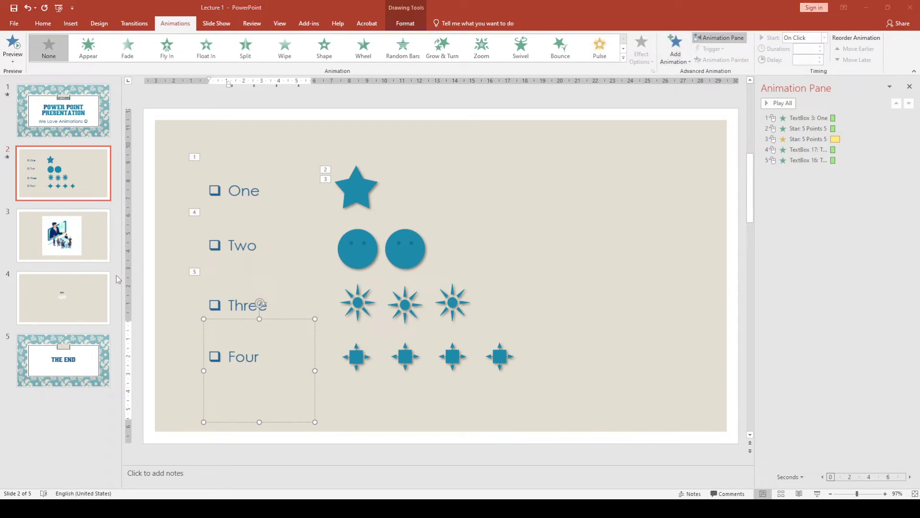
pyautogui.click(439, 293)
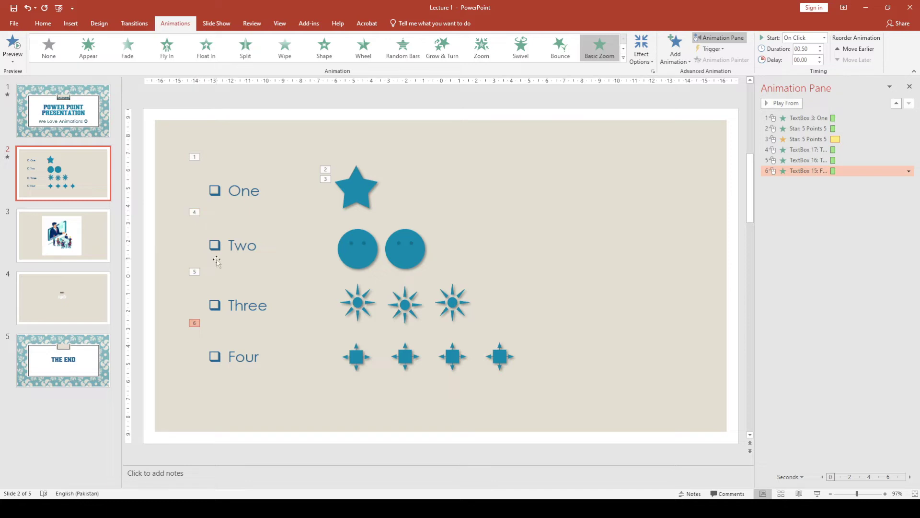
pyautogui.click(235, 247)
pyautogui.click(357, 257)
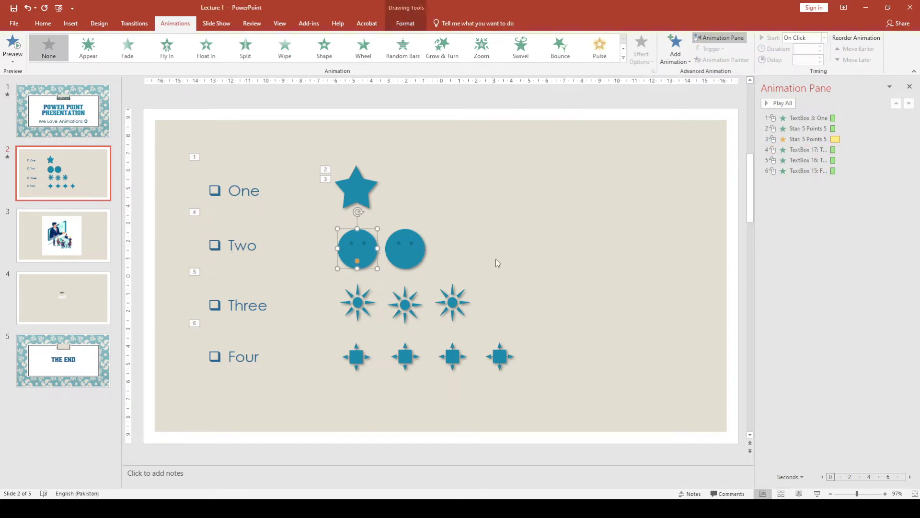
pyautogui.click(405, 247)
pyautogui.click(345, 241)
pyautogui.click(406, 261)
pyautogui.click(361, 257)
pyautogui.click(406, 261)
pyautogui.click(355, 254)
pyautogui.keyDown('shift'); pyautogui.click(401, 252); pyautogui.keyUp('shift')
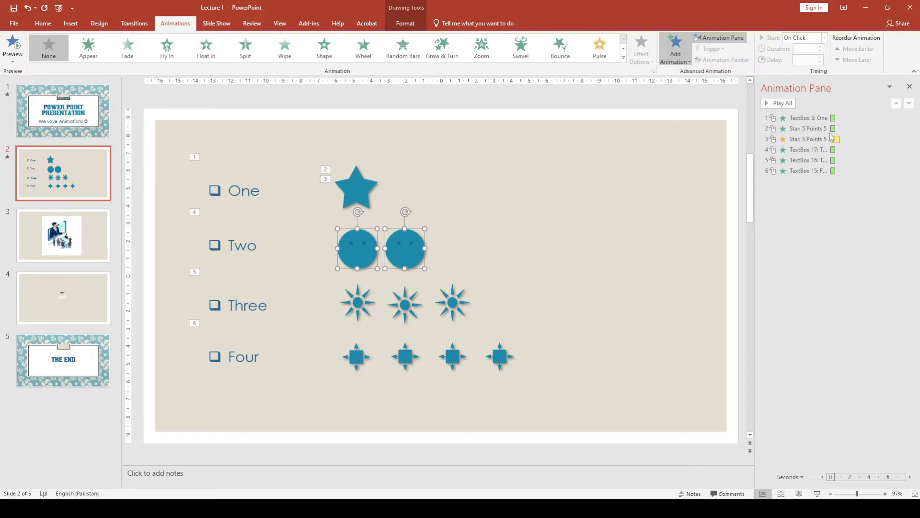
pyautogui.click(363, 186)
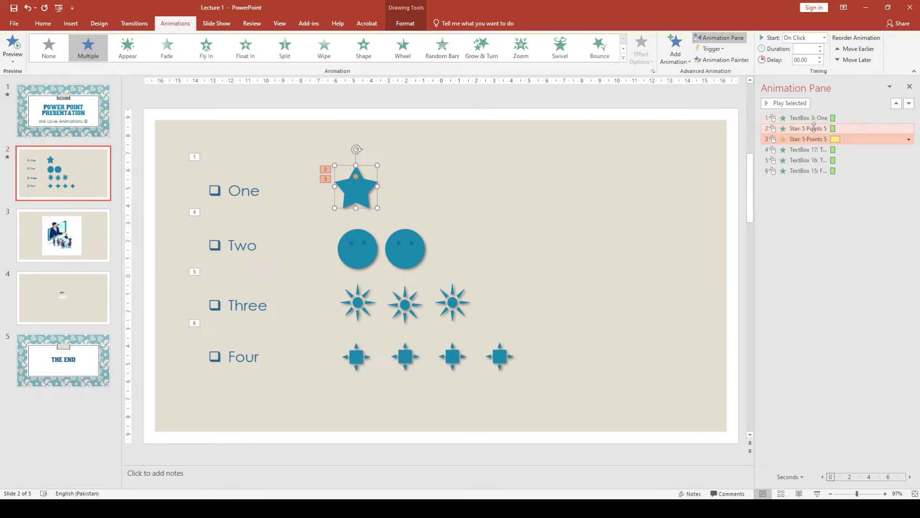
# Step: Apply the Zoom entrance to both smiley faces together and add a Spin emphasis animation to them
pyautogui.click(350, 254)
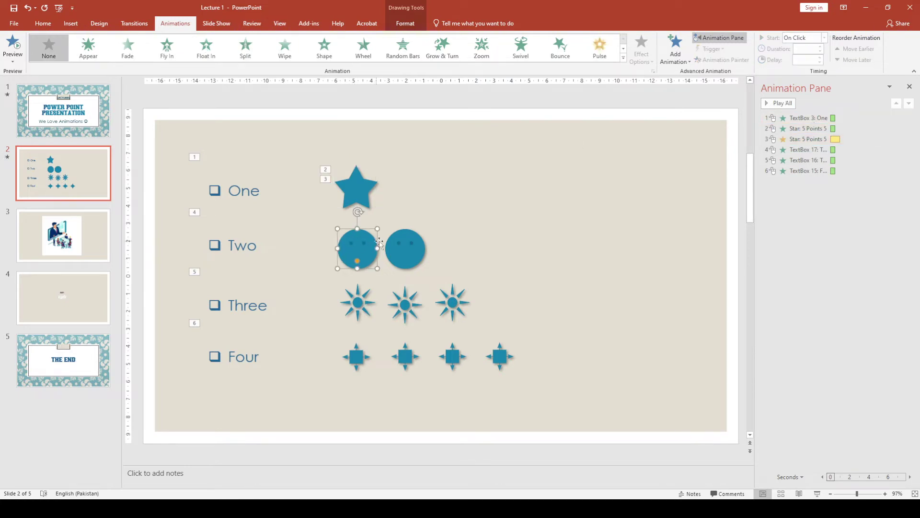
pyautogui.keyDown('ctrl'); pyautogui.click(406, 242); pyautogui.keyUp('ctrl')
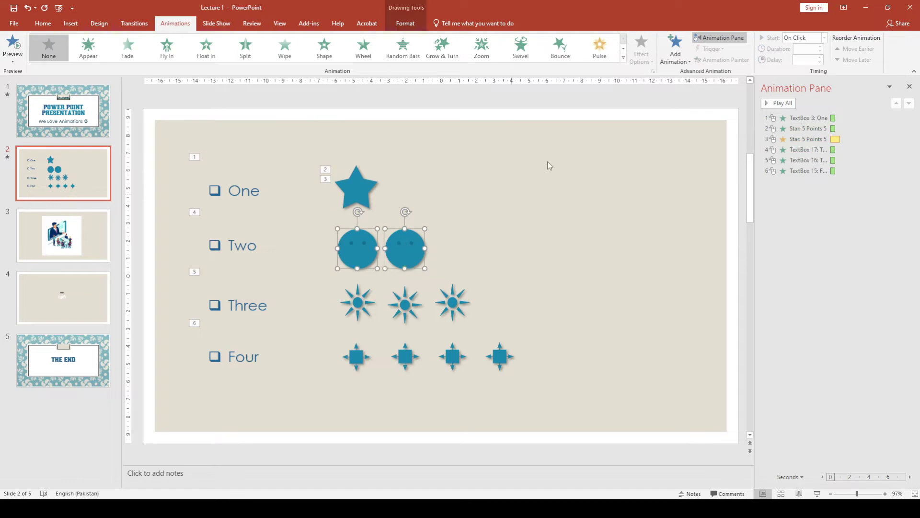
pyautogui.click(479, 51)
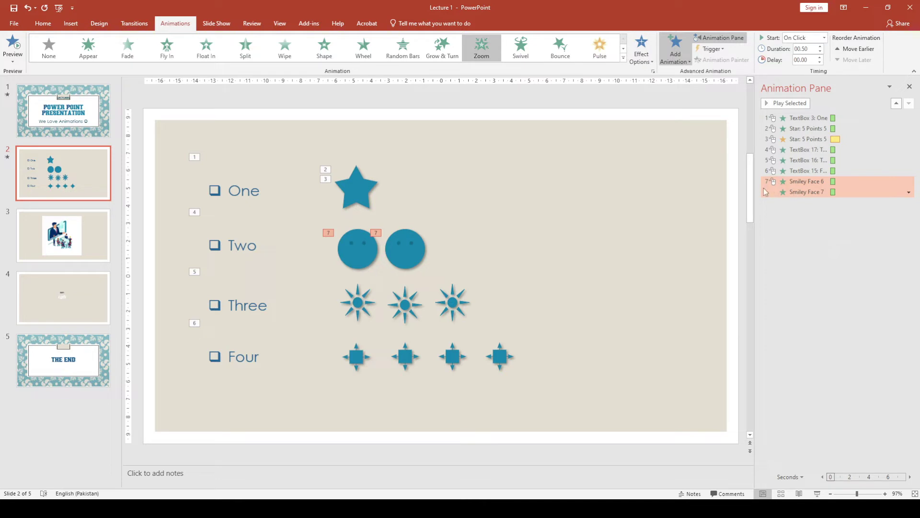
pyautogui.click(529, 222)
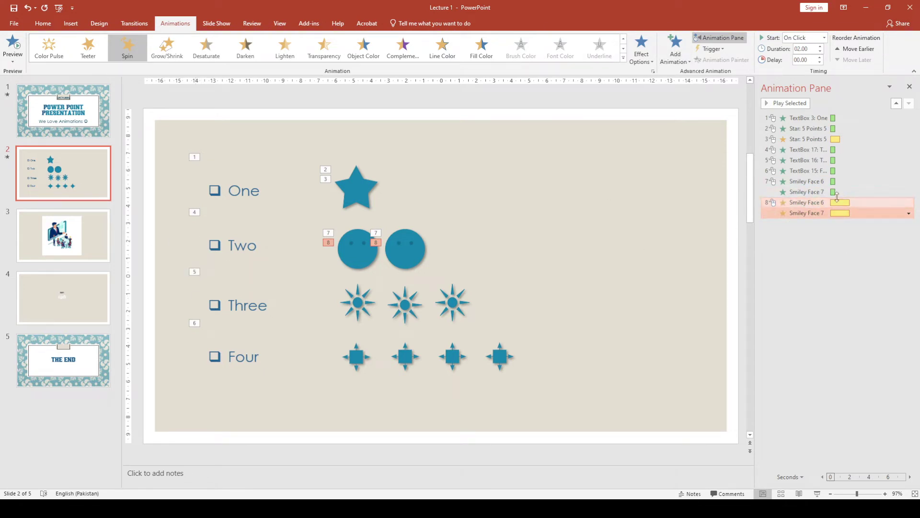
# Step: Move the four smiley face animations directly after the Two text box's animation in the sequence
pyautogui.keyDown('ctrl'); pyautogui.click(820, 192); pyautogui.keyUp('ctrl')
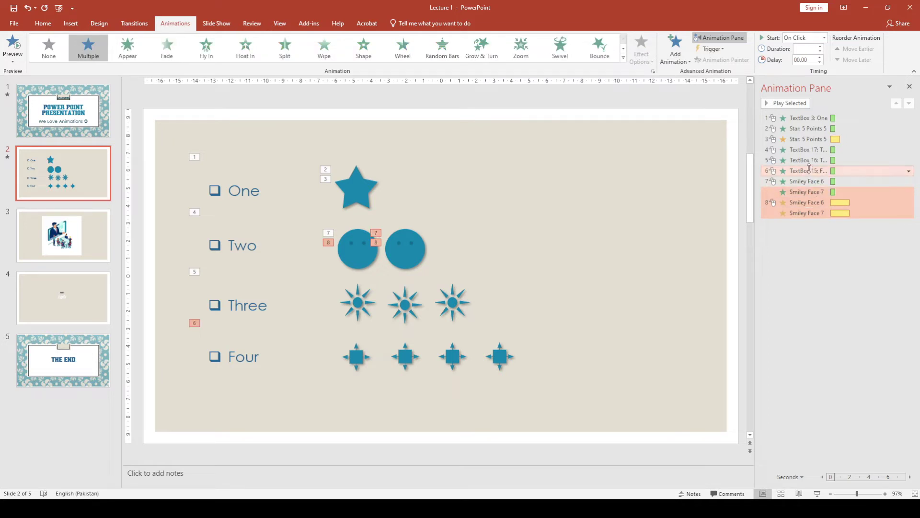
pyautogui.keyDown('ctrl'); pyautogui.click(806, 181); pyautogui.keyUp('ctrl')
pyautogui.moveTo(805, 188); pyautogui.dragTo(813, 161)
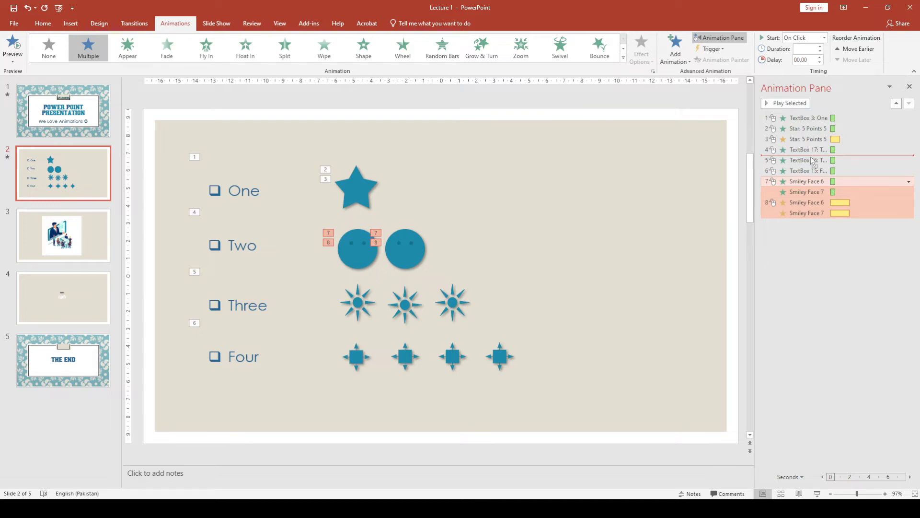
pyautogui.moveTo(812, 162); pyautogui.dragTo(813, 162)
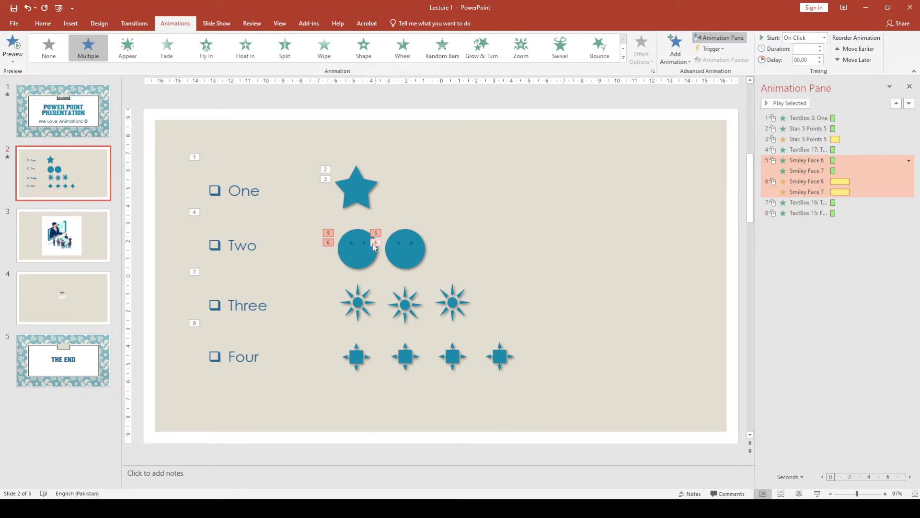
pyautogui.click(518, 234)
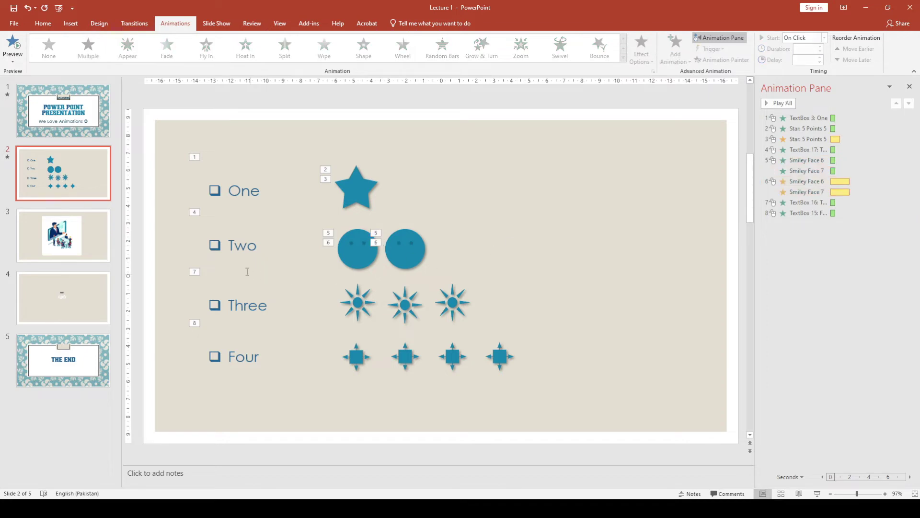
# Step: Examine the animation order of the text boxes and shapes on slide 2 and compare it with slide 1's animation list
pyautogui.click(206, 225)
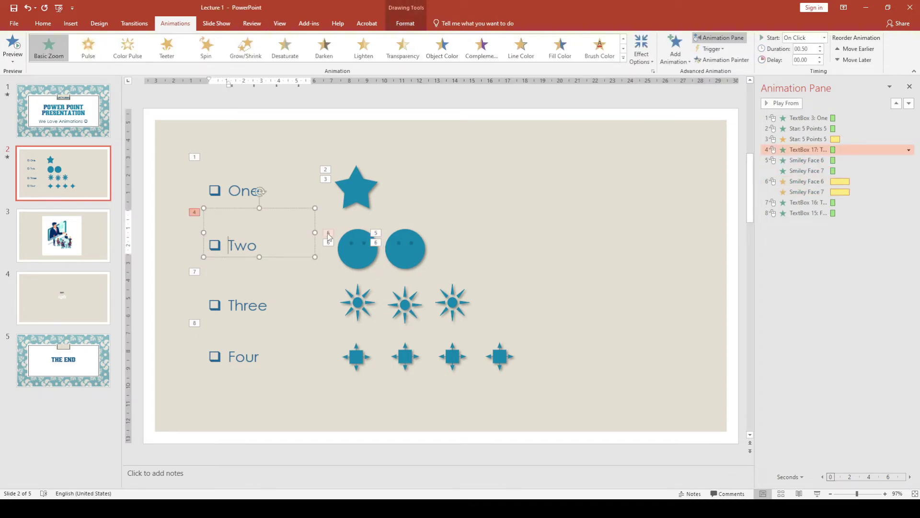
pyautogui.click(537, 238)
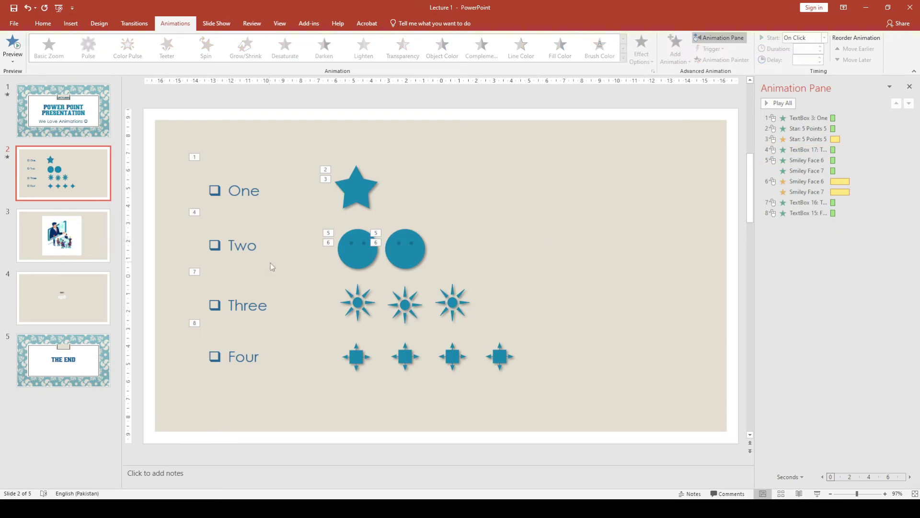
pyautogui.click(402, 262)
pyautogui.click(370, 184)
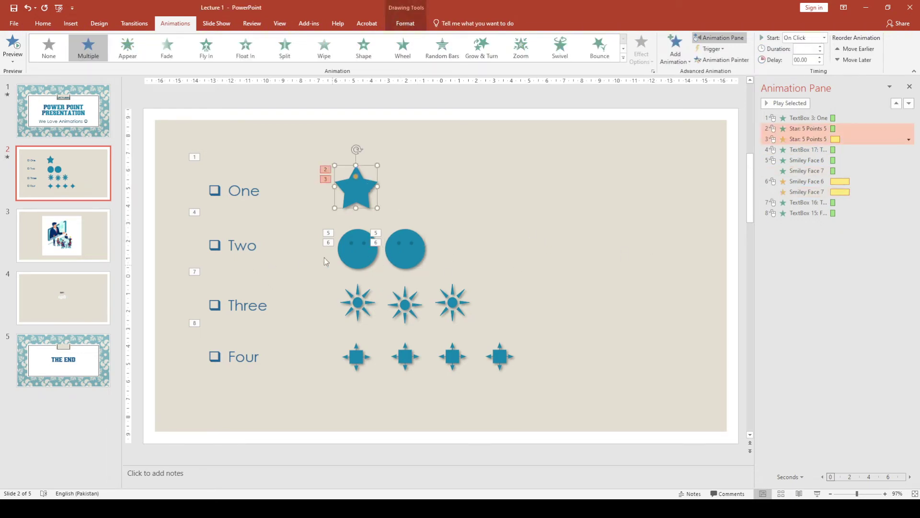
pyautogui.click(566, 196)
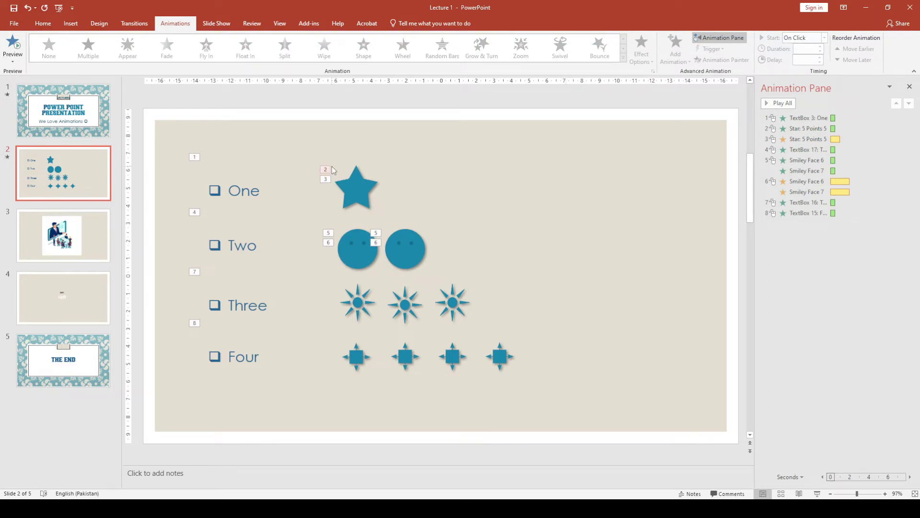
pyautogui.click(363, 201)
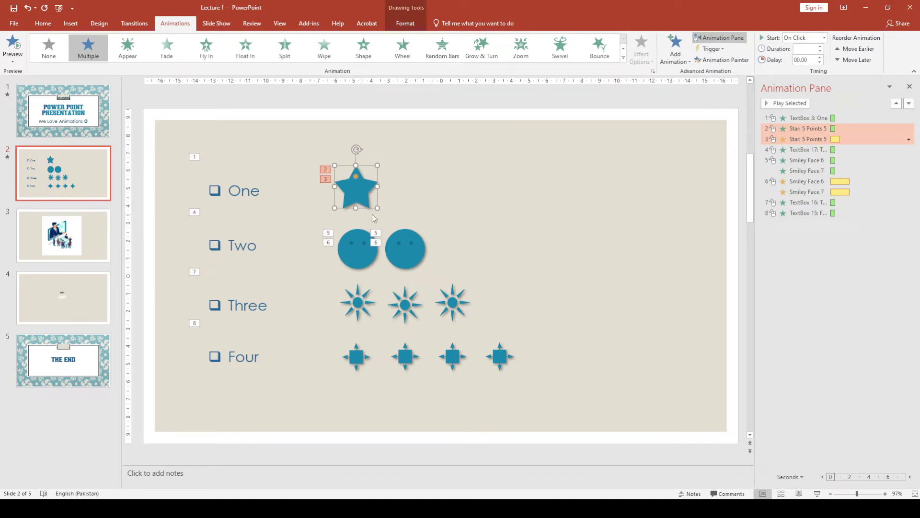
pyautogui.click(408, 210)
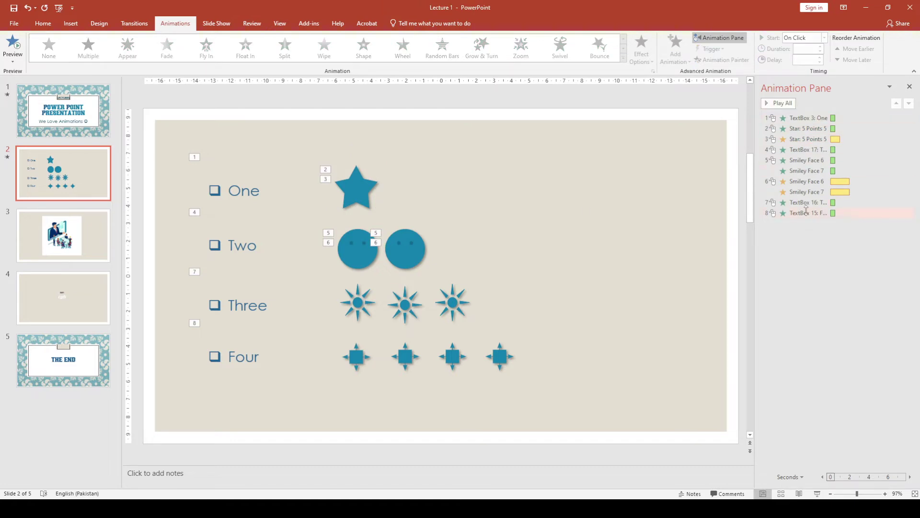
pyautogui.click(72, 122)
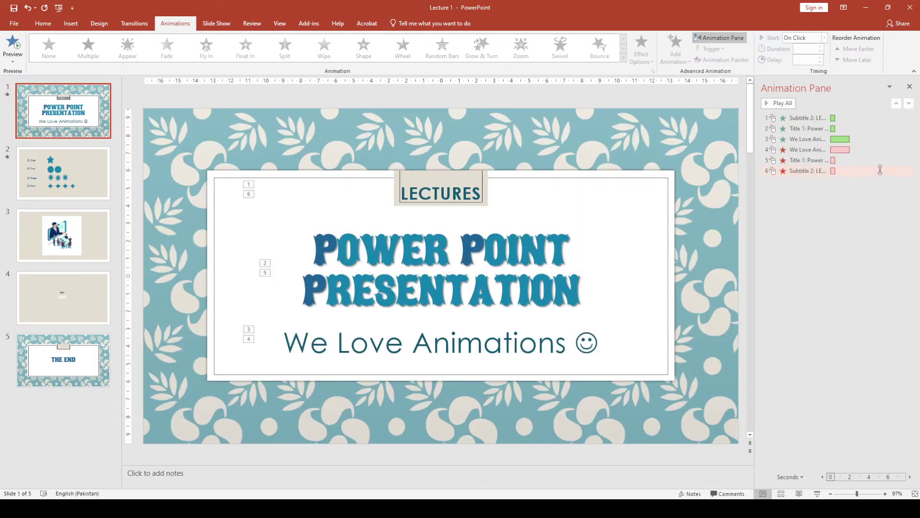
pyautogui.click(80, 184)
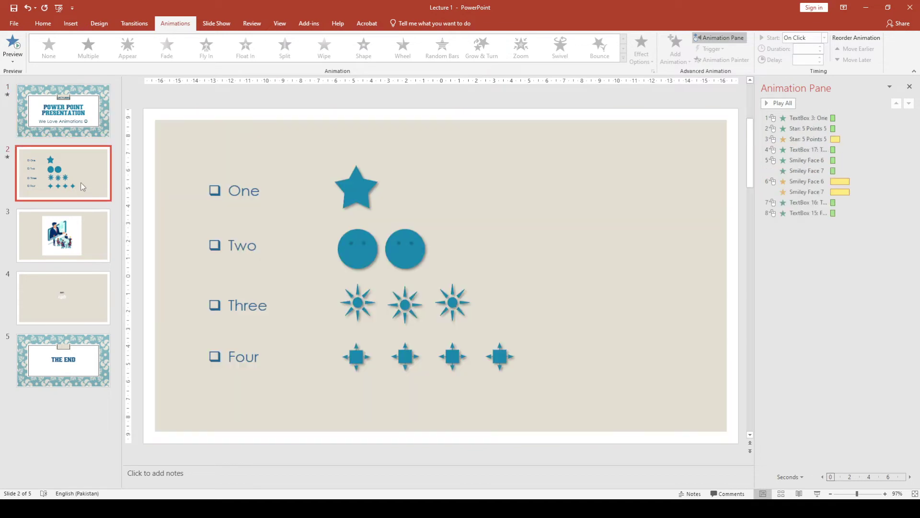
pyautogui.click(215, 243)
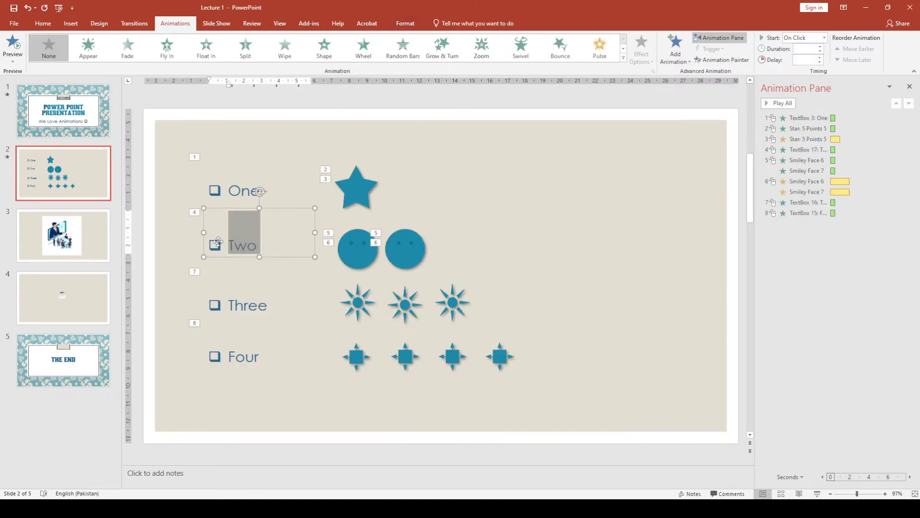
pyautogui.click(223, 194)
pyautogui.click(569, 204)
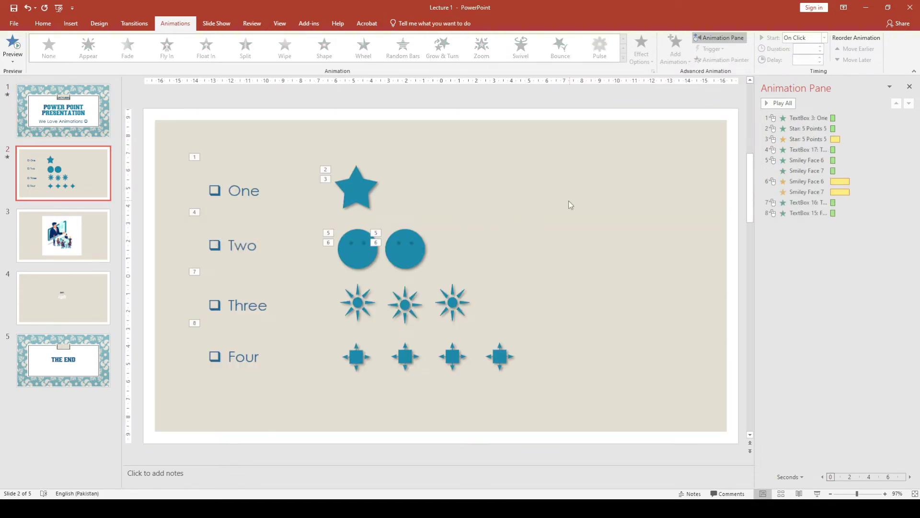
# Step: Apply the Zoom entrance to the three suns together and add a Teeter emphasis animation to them
pyautogui.click(265, 312)
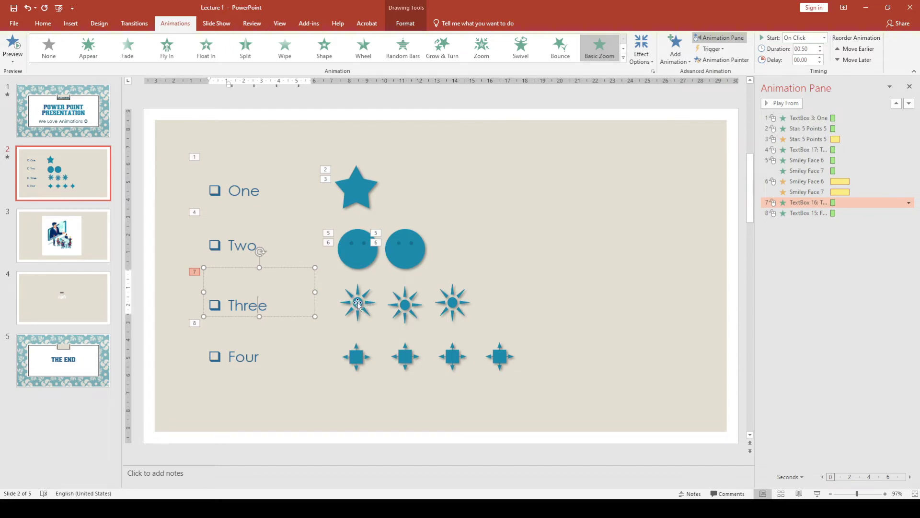
pyautogui.click(216, 357)
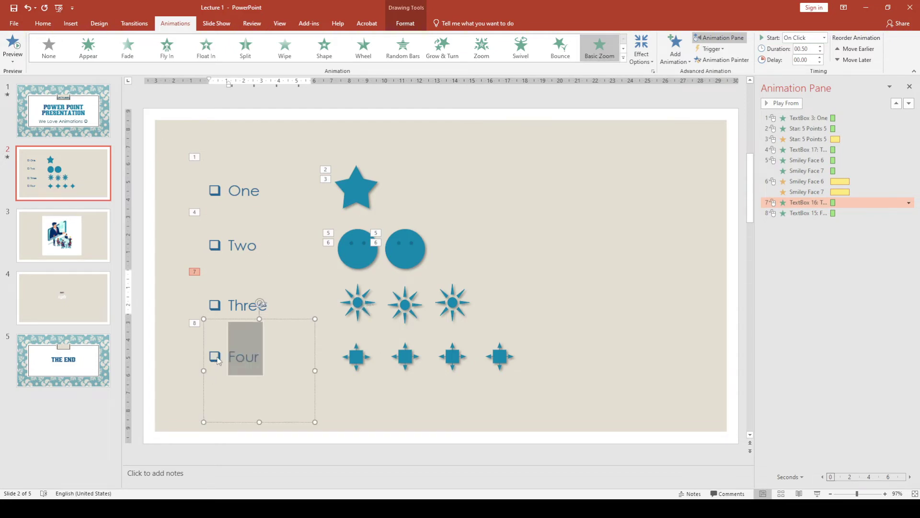
pyautogui.click(356, 305)
pyautogui.keyDown('shift'); pyautogui.click(405, 304); pyautogui.keyUp('shift')
pyautogui.keyDown('shift'); pyautogui.click(453, 302); pyautogui.keyUp('shift')
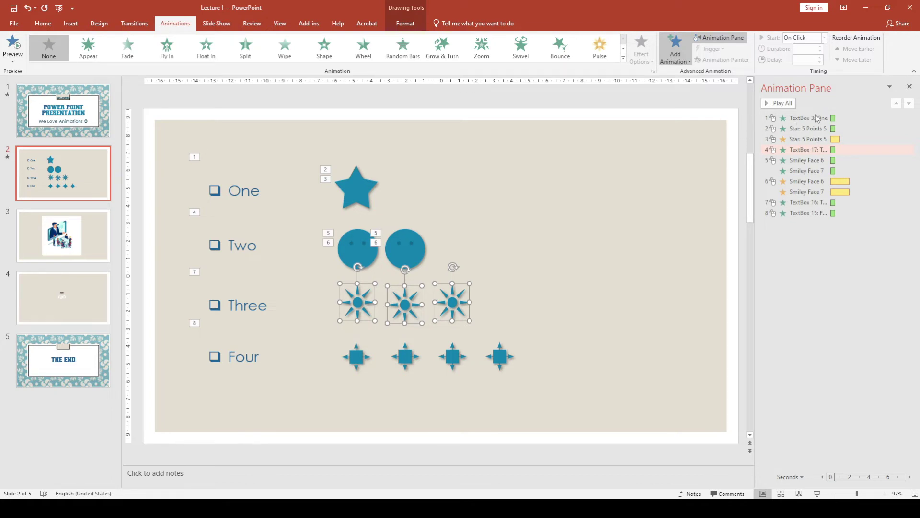
pyautogui.click(682, 141)
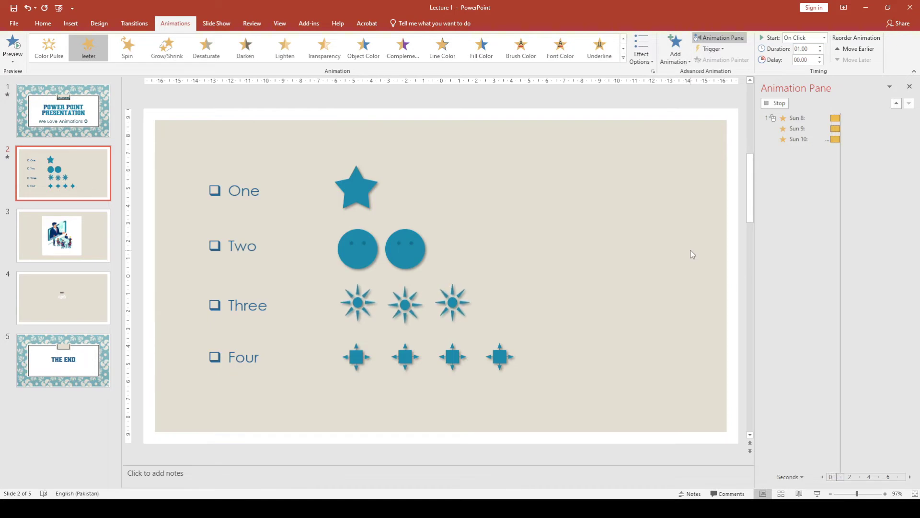
# Step: Remove the Teeter emphasis from the three suns and add a Spin emphasis animation instead
pyautogui.click(766, 105)
pyautogui.press('Delete')
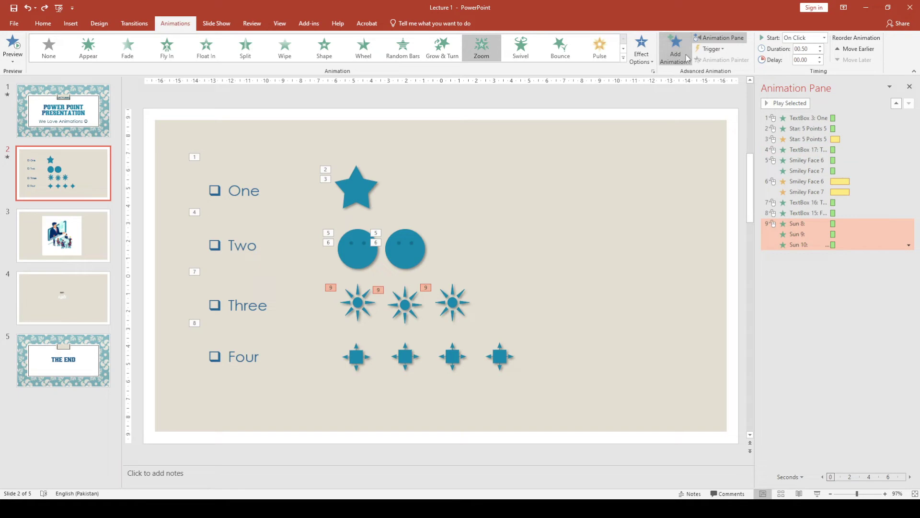
pyautogui.click(794, 180)
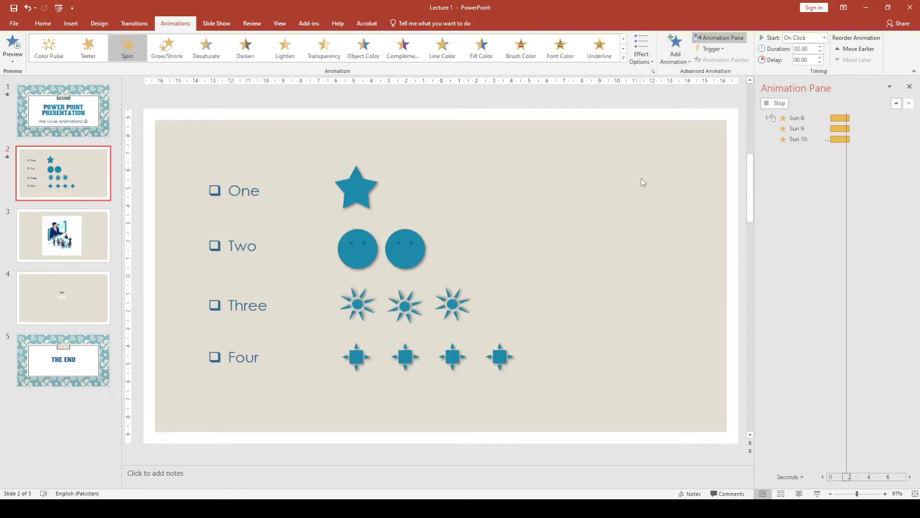
# Step: Apply the Zoom entrance to the four callout shapes in the Four row together and add a Spin emphasis animation to them
pyautogui.click(367, 360)
pyautogui.keyDown('shift'); pyautogui.click(408, 359); pyautogui.keyUp('shift')
pyautogui.keyDown('shift'); pyautogui.click(464, 358); pyautogui.keyUp('shift')
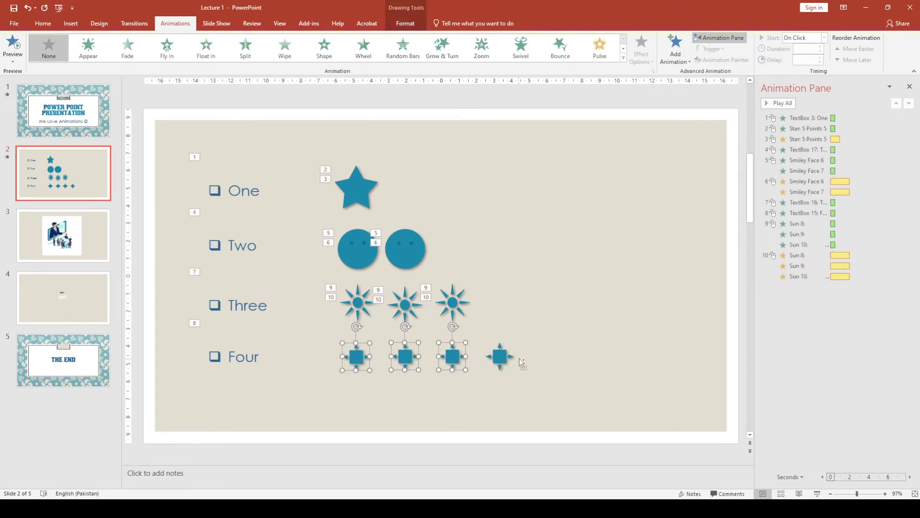
pyautogui.keyDown('shift'); pyautogui.click(500, 357); pyautogui.keyUp('shift')
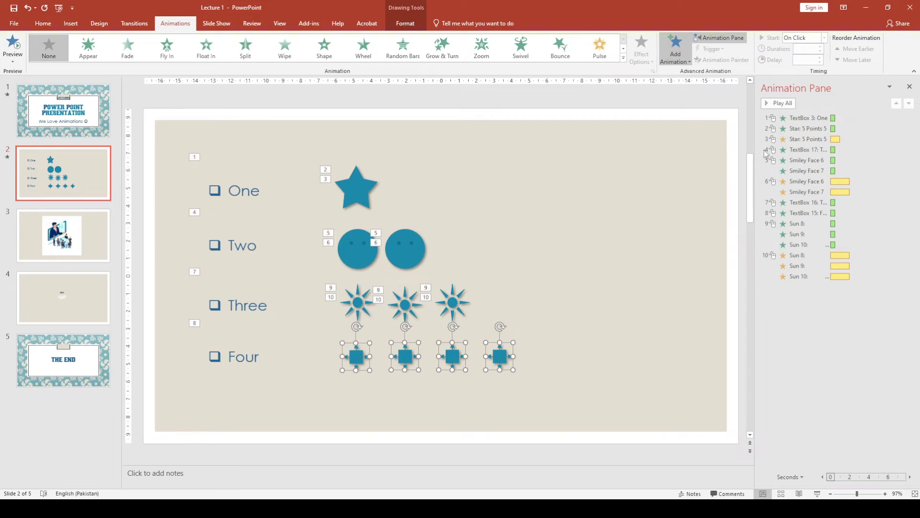
pyautogui.click(481, 48)
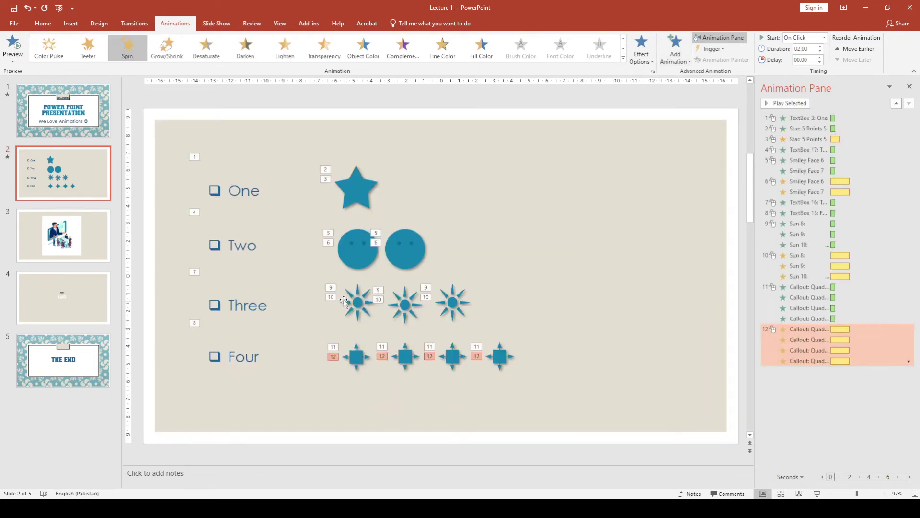
# Step: Move the six sun animations directly after the Three text box's animation, ahead of the Four text box's animation
pyautogui.click(330, 289)
pyautogui.keyDown('ctrl'); pyautogui.click(330, 297); pyautogui.keyUp('ctrl')
pyautogui.keyDown('ctrl'); pyautogui.click(379, 290); pyautogui.keyUp('ctrl')
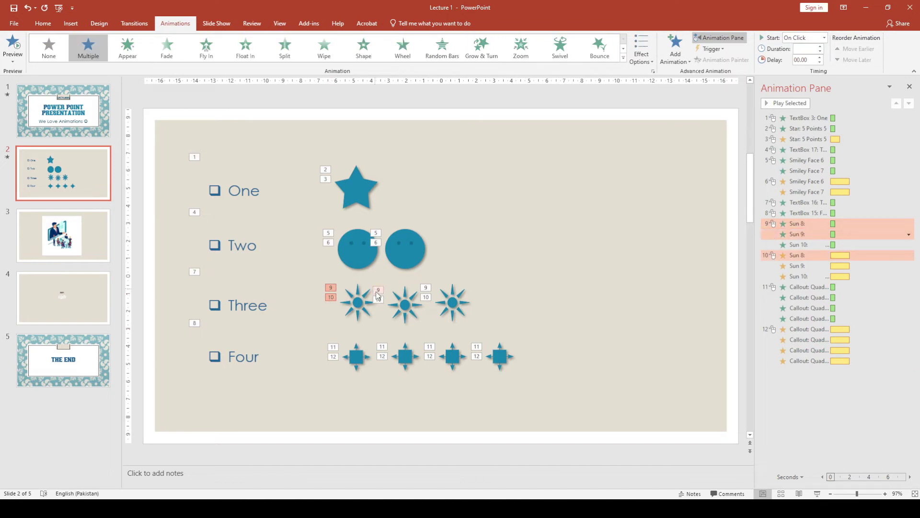
pyautogui.keyDown('ctrl'); pyautogui.click(378, 299); pyautogui.keyUp('ctrl')
pyautogui.keyDown('ctrl'); pyautogui.click(426, 288); pyautogui.keyUp('ctrl')
pyautogui.keyDown('ctrl'); pyautogui.click(425, 297); pyautogui.keyUp('ctrl')
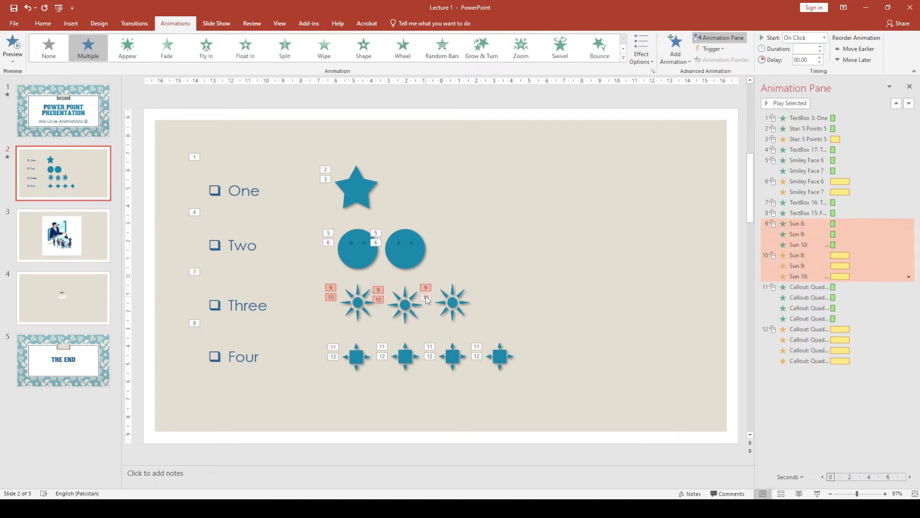
pyautogui.moveTo(795, 233); pyautogui.dragTo(793, 208)
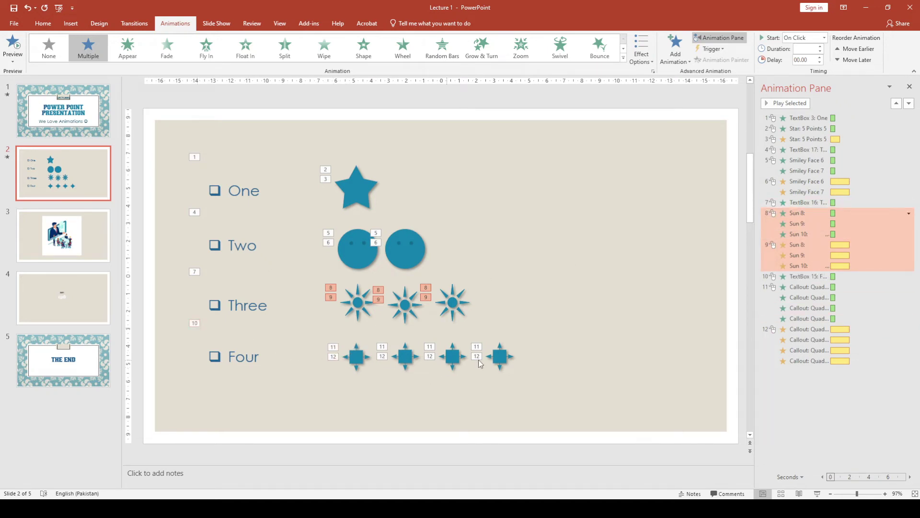
pyautogui.click(615, 265)
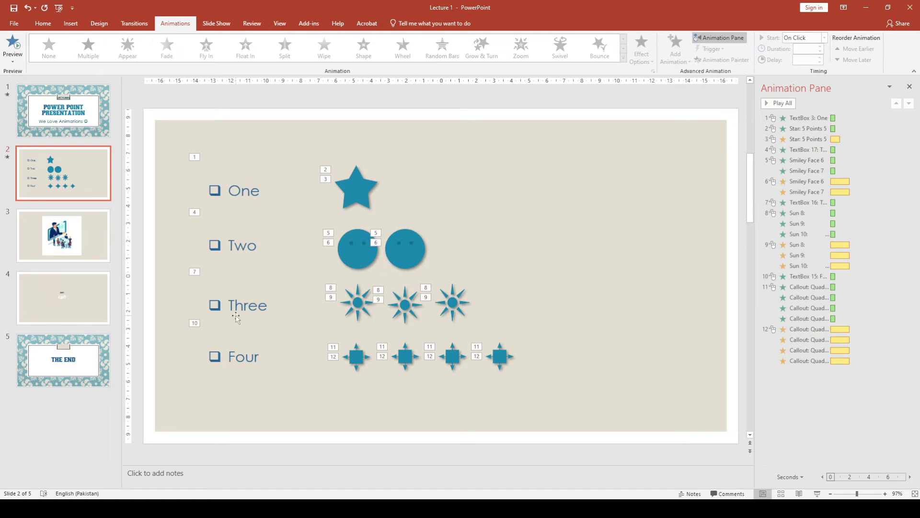
# Step: Play slide 2 as a slide show to check its animation sequence, and return to slide 2 for editing
pyautogui.click(817, 493)
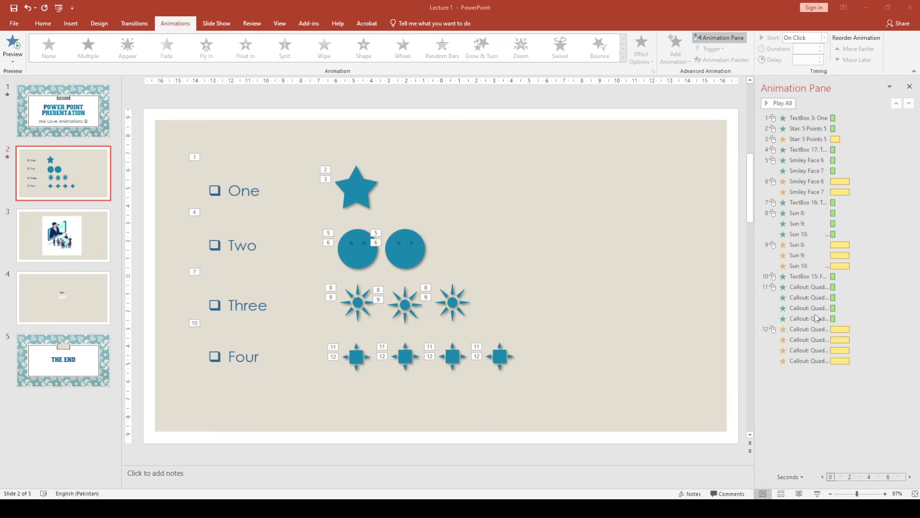
pyautogui.press('Escape')
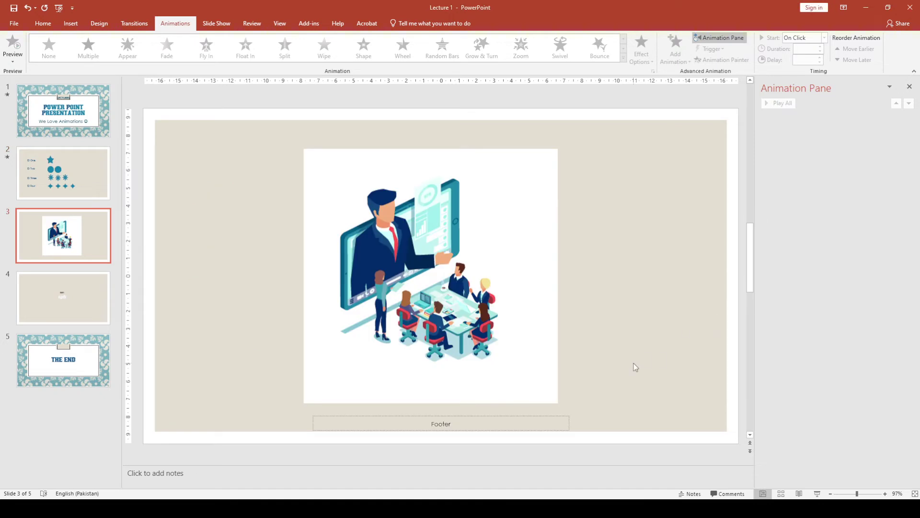
pyautogui.click(63, 160)
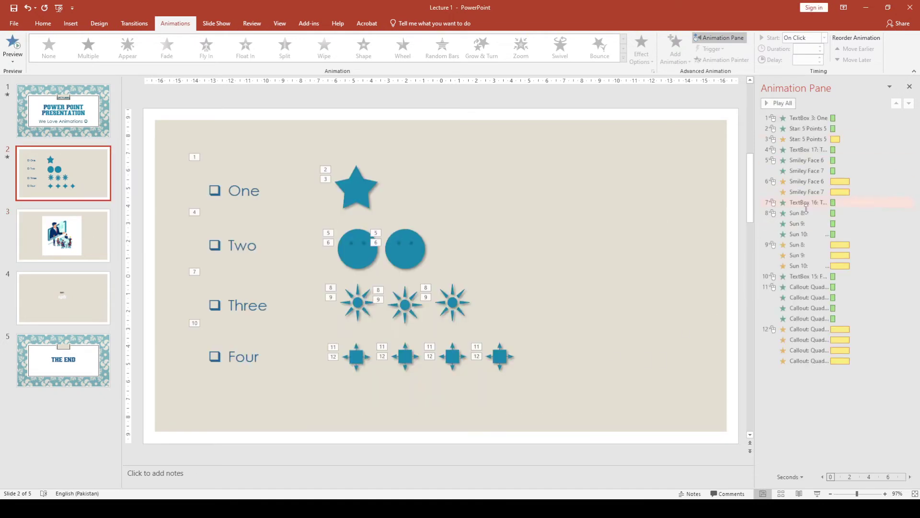
# Step: Examine the sun entrance animations in slide 2's sequence and match them with the Three text box and the suns on the slide
pyautogui.click(786, 223)
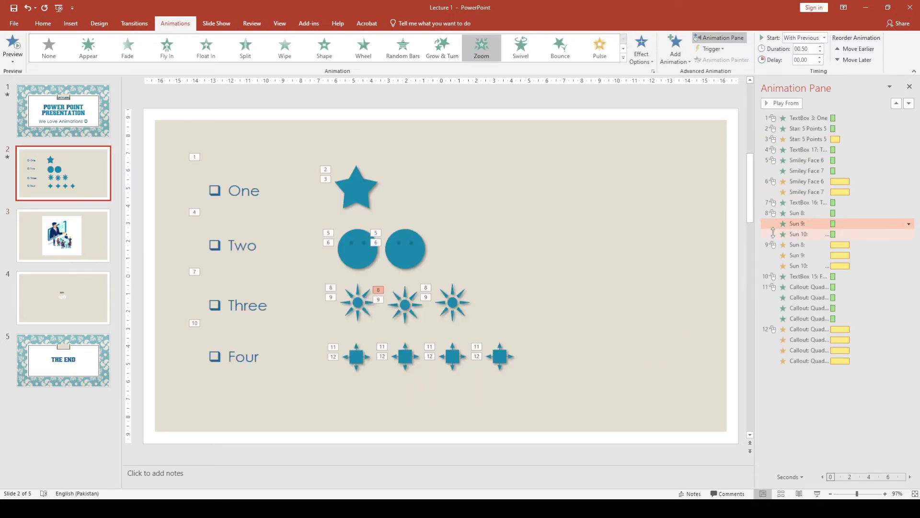
pyautogui.click(773, 234)
pyautogui.click(772, 224)
pyautogui.click(774, 236)
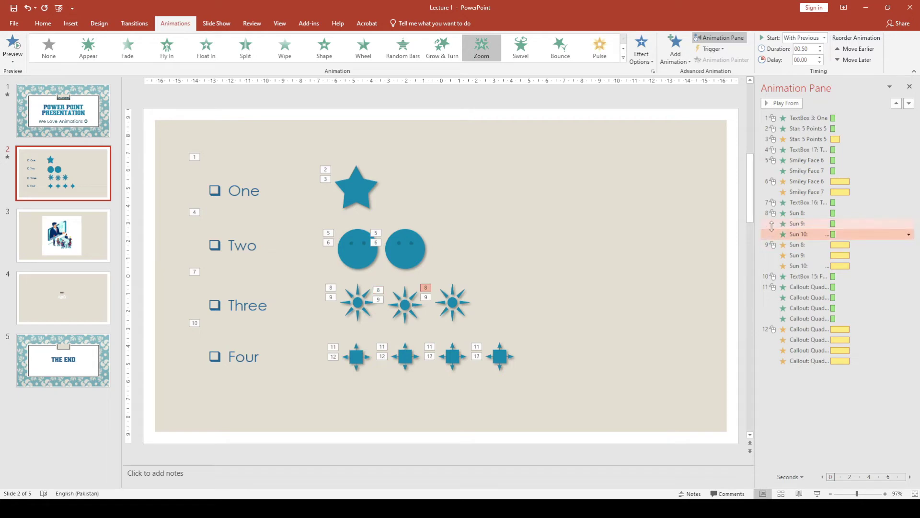
pyautogui.click(771, 225)
pyautogui.click(772, 236)
pyautogui.click(770, 227)
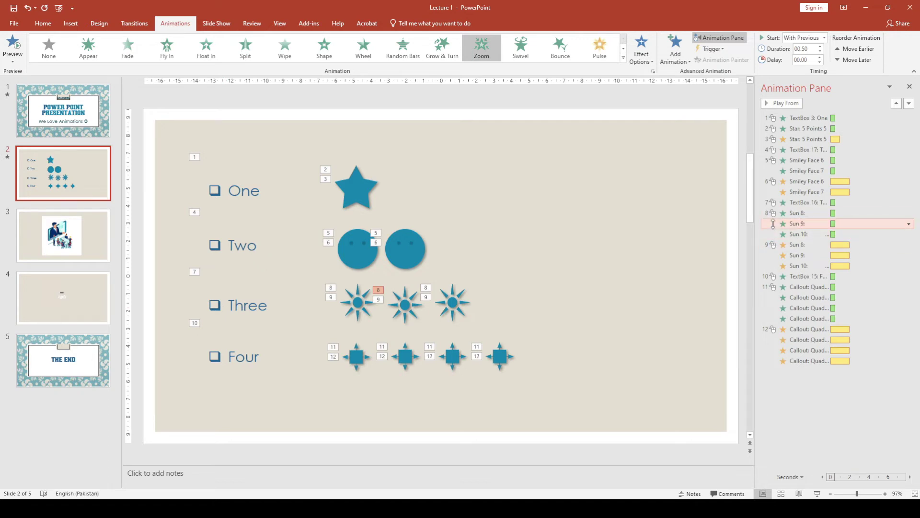
pyautogui.click(771, 212)
pyautogui.click(491, 313)
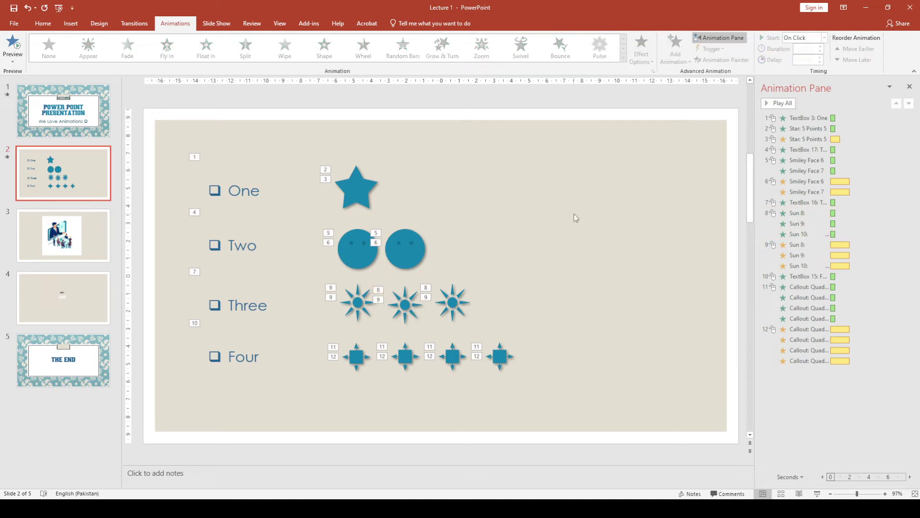
pyautogui.click(229, 305)
pyautogui.click(353, 302)
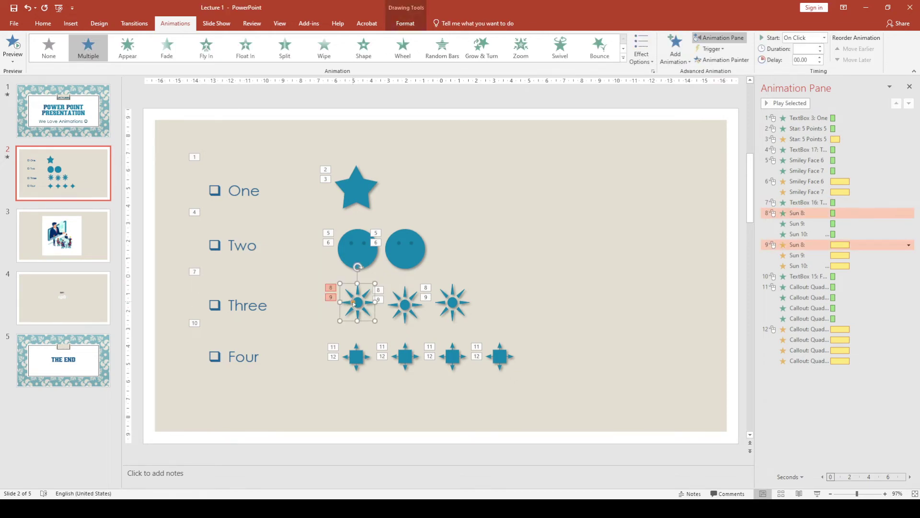
pyautogui.click(282, 296)
pyautogui.click(347, 298)
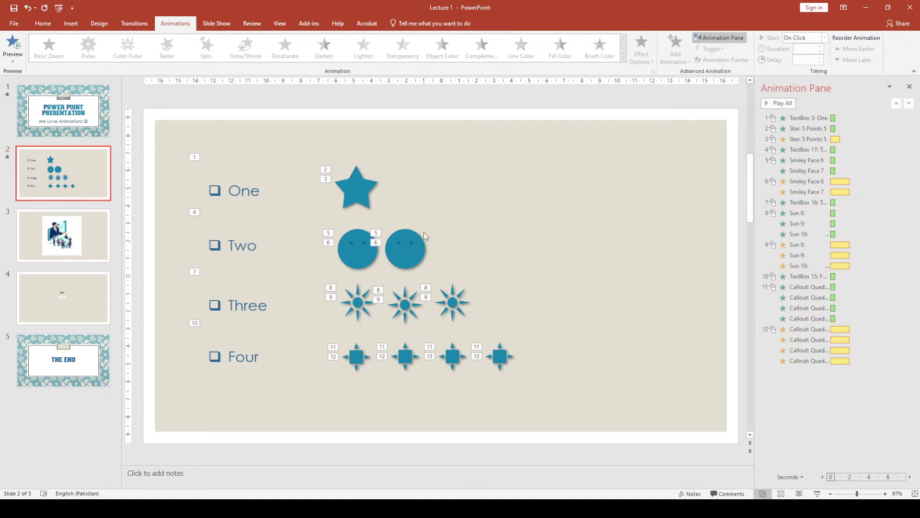
# Step: Play the slide show from slide 1 through to the end and return to slide 2
pyautogui.press('pageup')
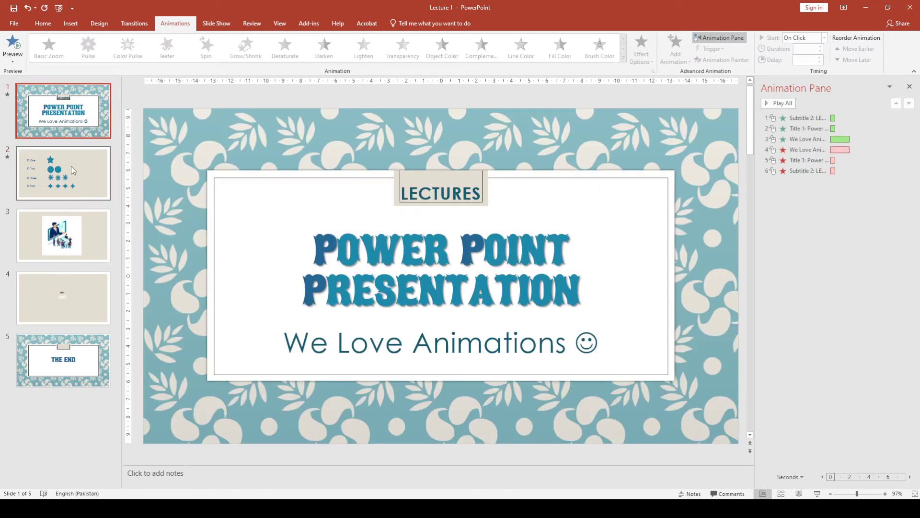
pyautogui.click(73, 170)
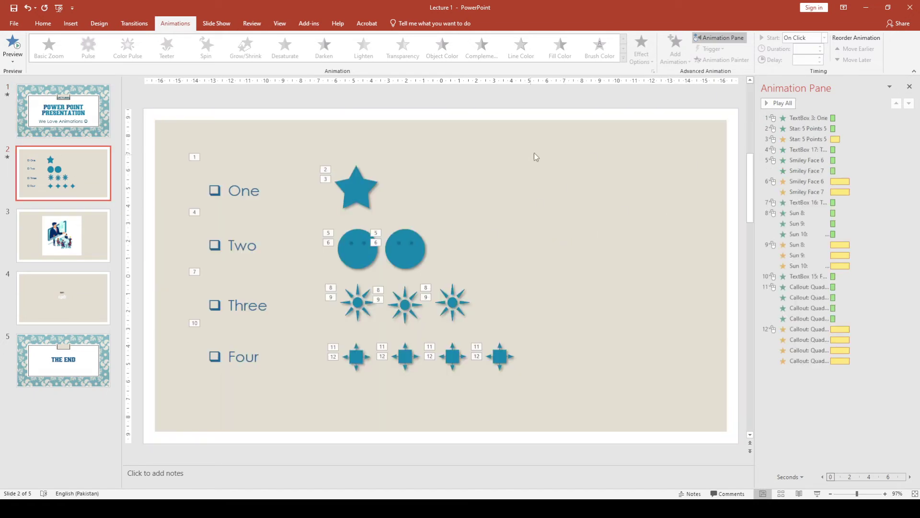
pyautogui.press('pageup')
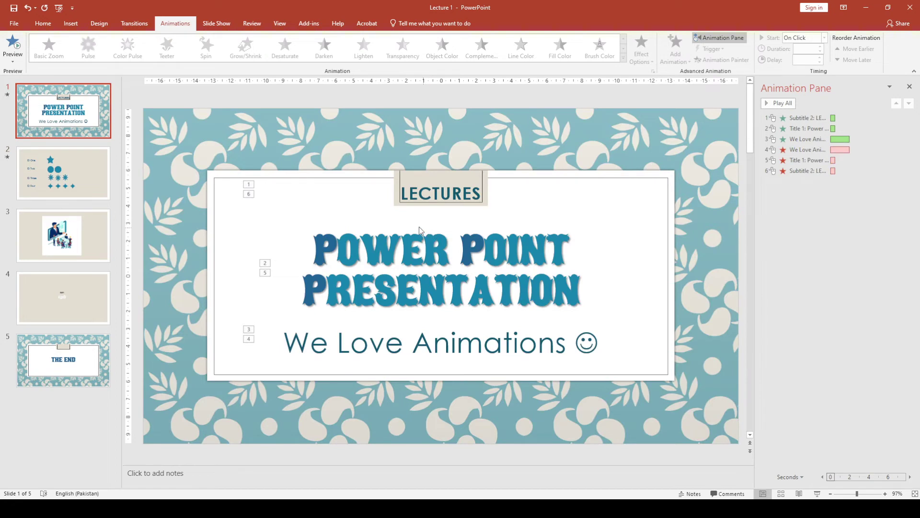
pyautogui.press('F5')
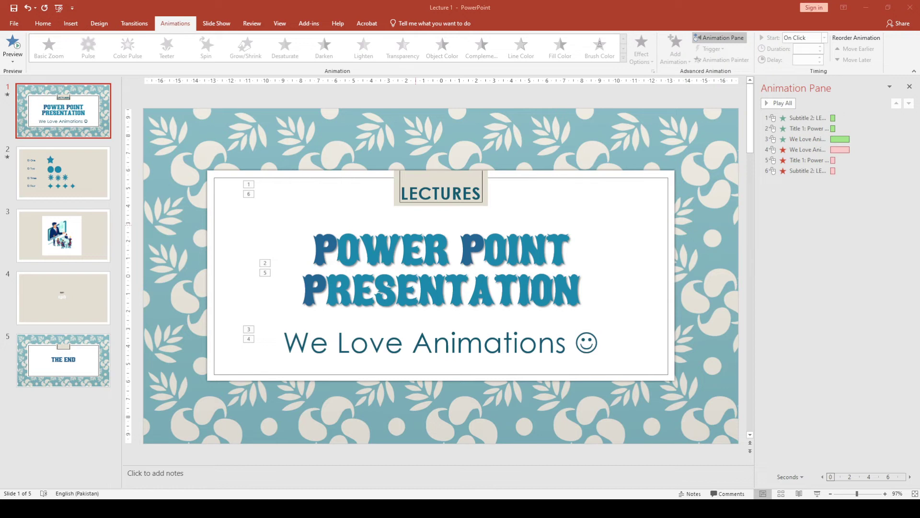
pyautogui.press('End')
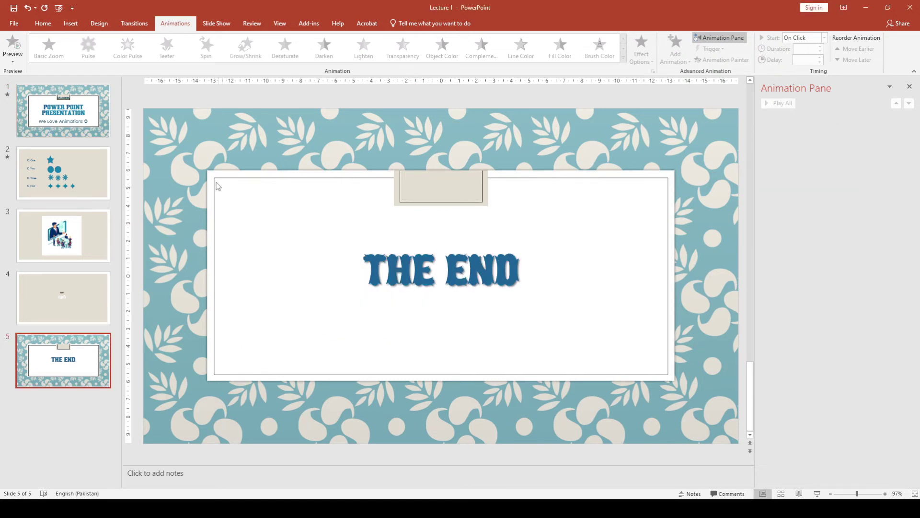
pyautogui.click(79, 171)
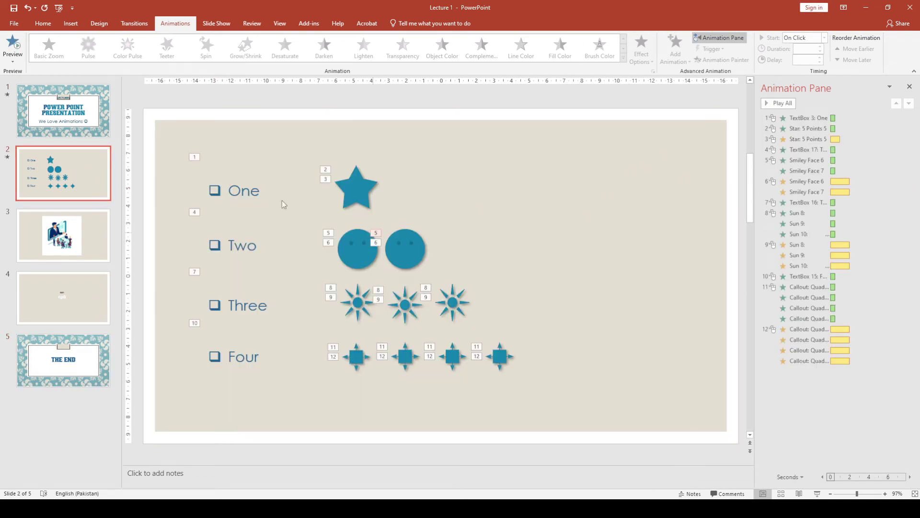
# Step: Try the Animation Painter on the star after checking the One text box's effect settings, without copying the animations to another object
pyautogui.click(259, 187)
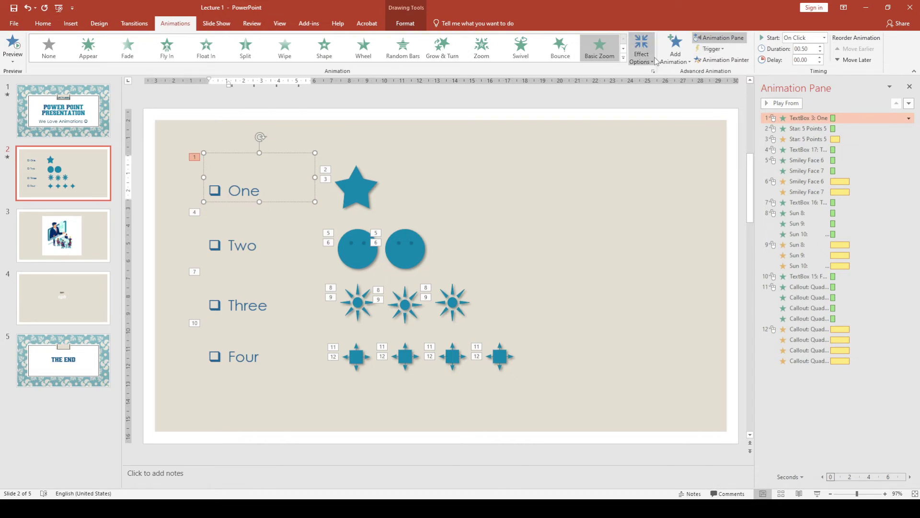
pyautogui.click(610, 145)
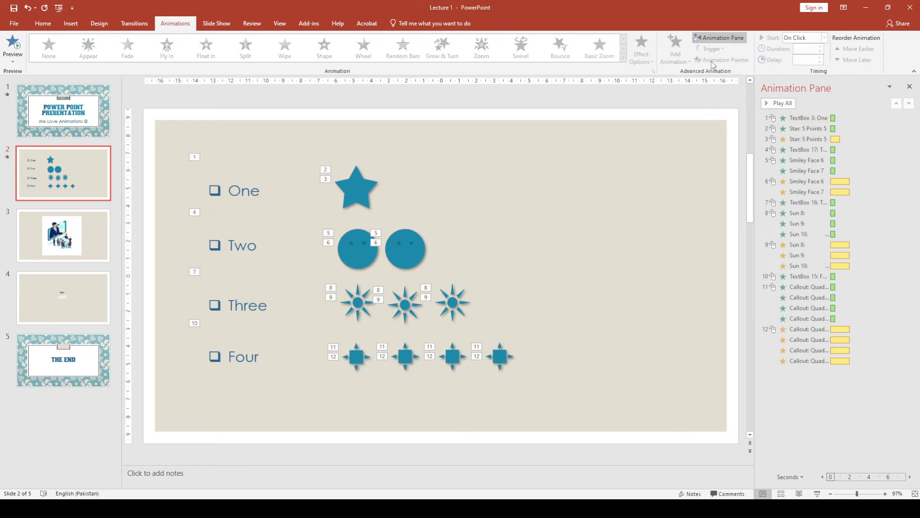
pyautogui.click(353, 187)
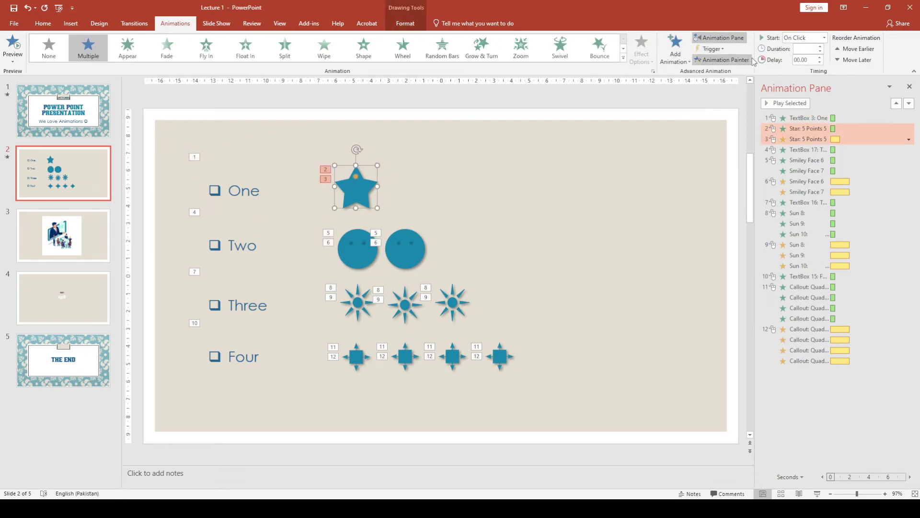
pyautogui.click(736, 60)
pyautogui.click(735, 60)
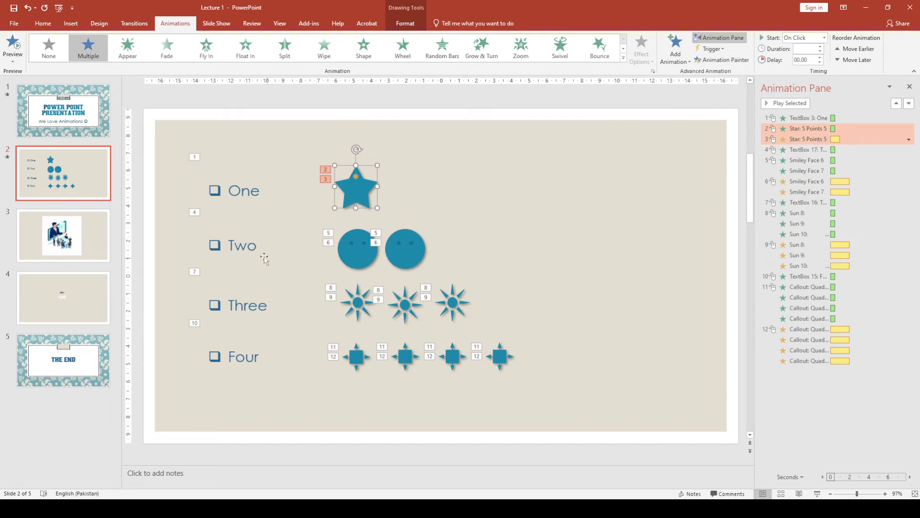
pyautogui.click(724, 206)
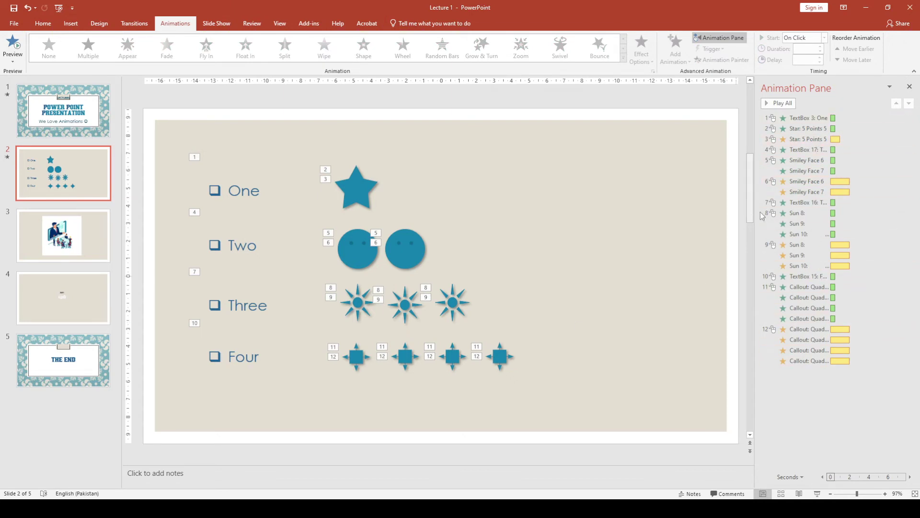
# Step: Examine the animation and timing settings of the Two text box, the star and the two smiley faces
pyautogui.click(823, 149)
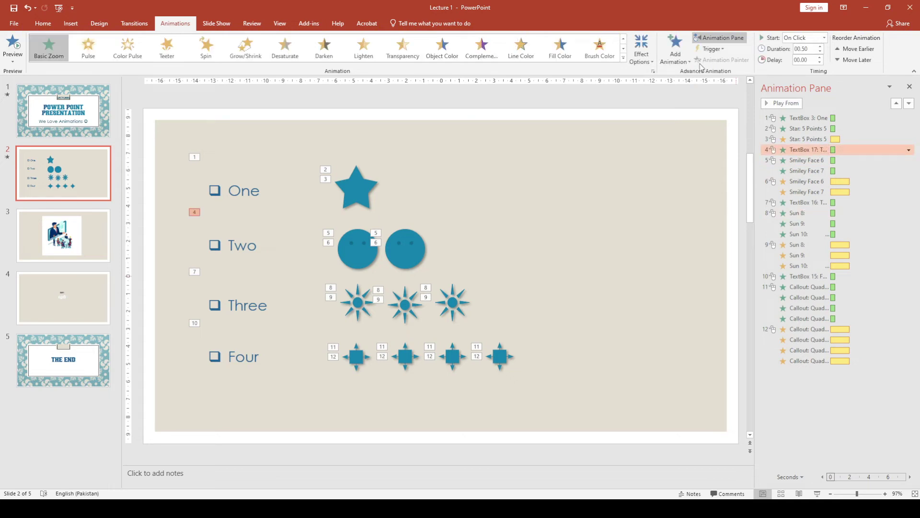
pyautogui.click(521, 228)
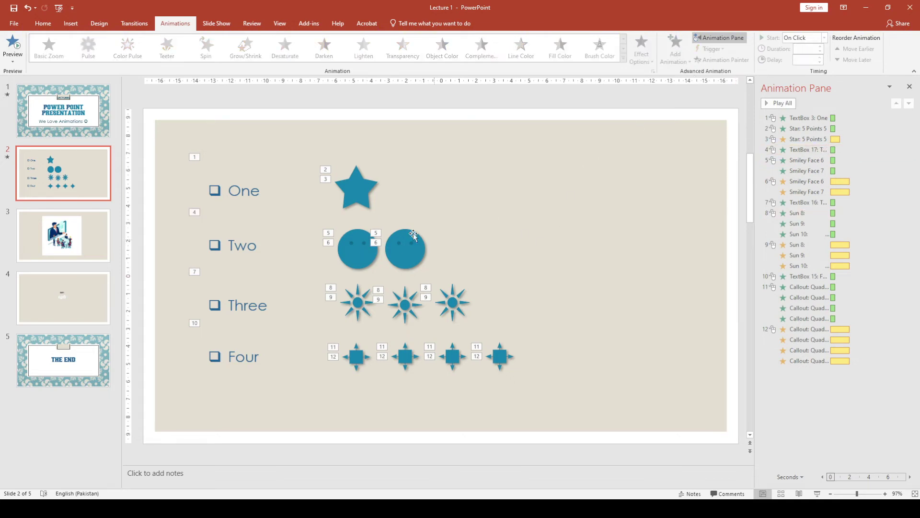
pyautogui.click(358, 188)
pyautogui.click(567, 209)
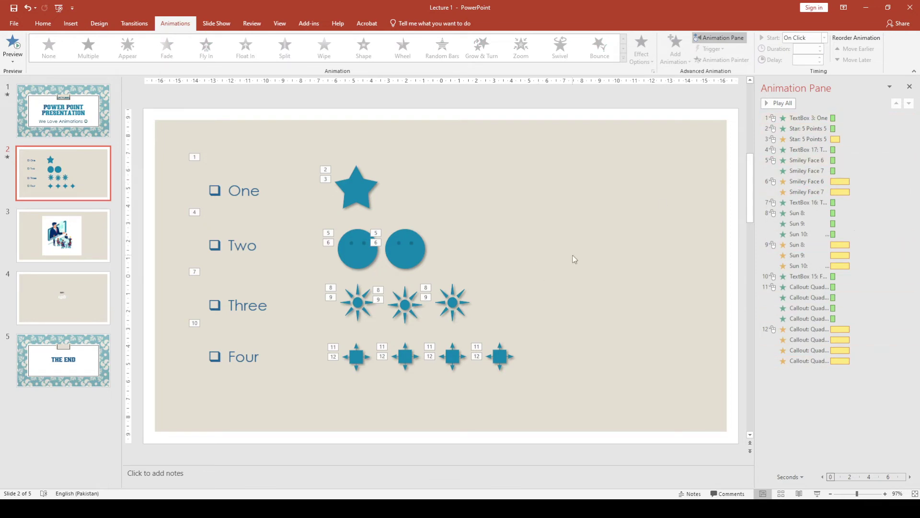
pyautogui.click(353, 189)
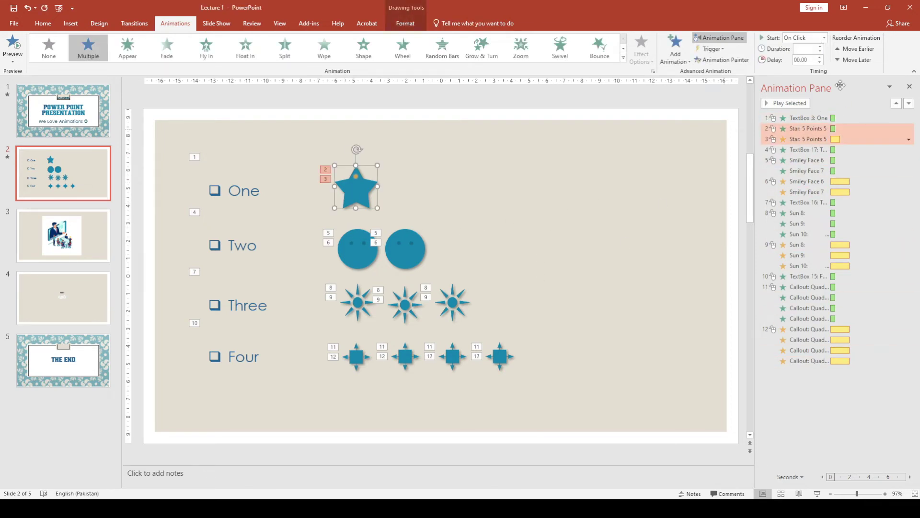
pyautogui.click(810, 49)
pyautogui.click(357, 245)
pyautogui.click(387, 255)
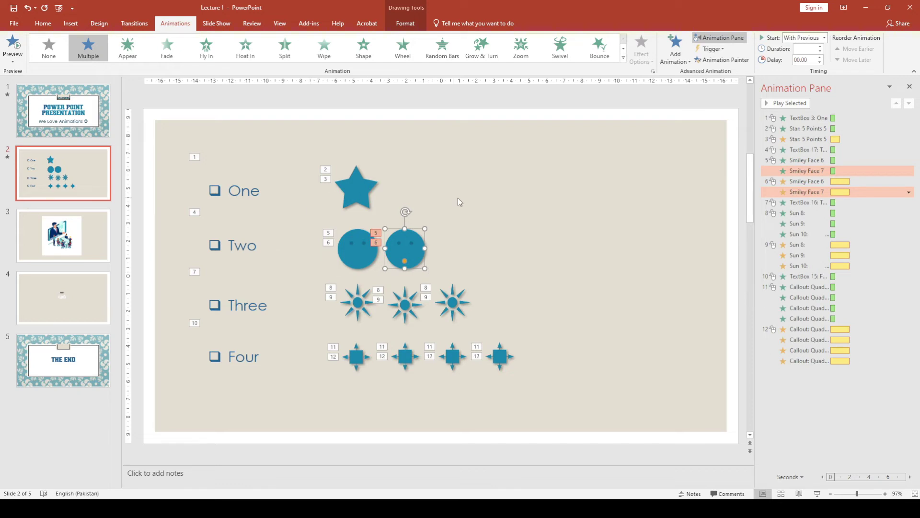
pyautogui.click(583, 203)
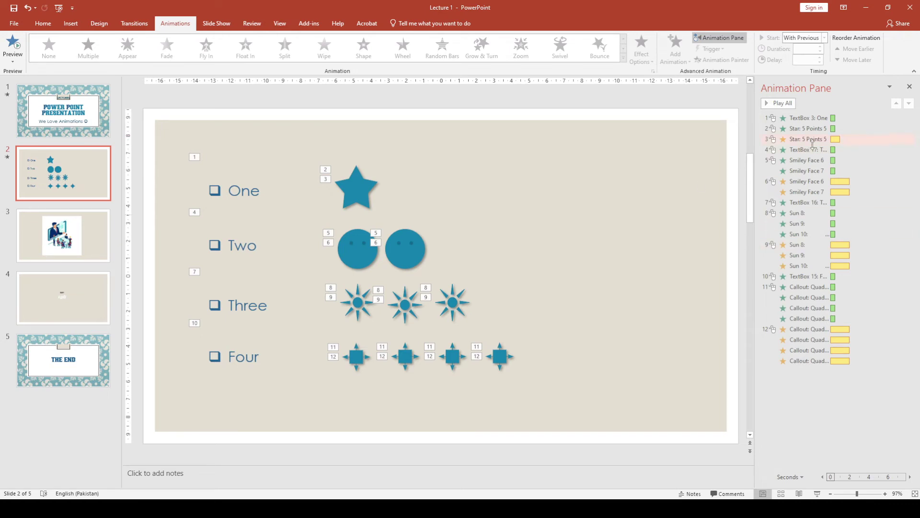
# Step: Move the One text box's animation one place later in the sequence and return it to first place
pyautogui.click(801, 118)
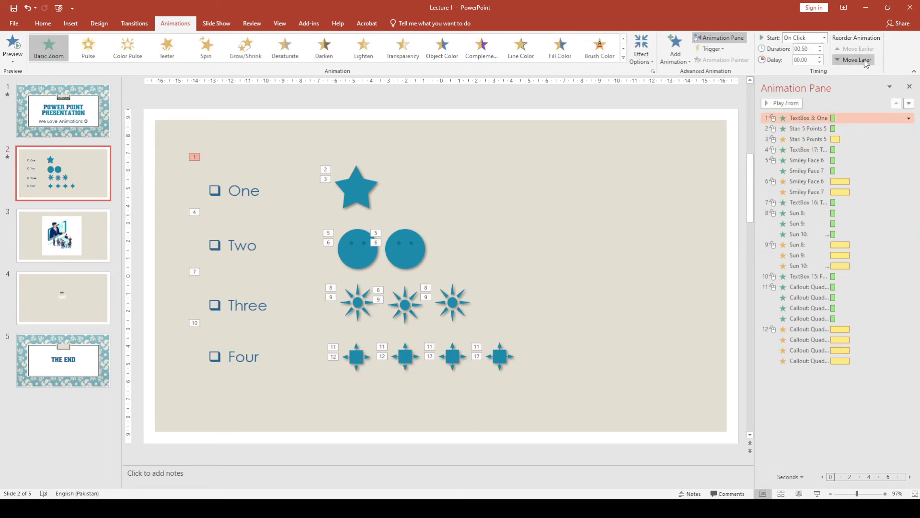
pyautogui.click(866, 62)
pyautogui.click(864, 50)
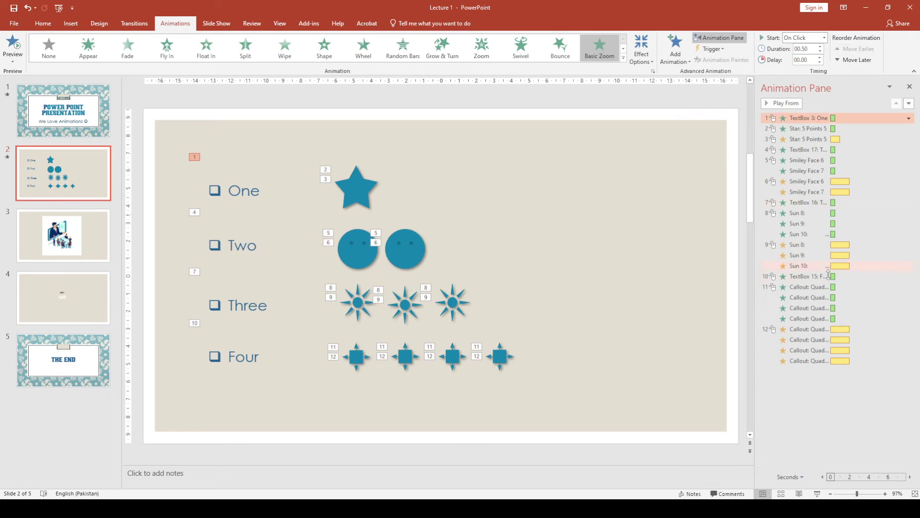
# Step: Examine the timing settings of the second smiley face, the star and the One text box
pyautogui.click(810, 318)
pyautogui.click(799, 193)
pyautogui.moveTo(805, 197); pyautogui.dragTo(804, 191)
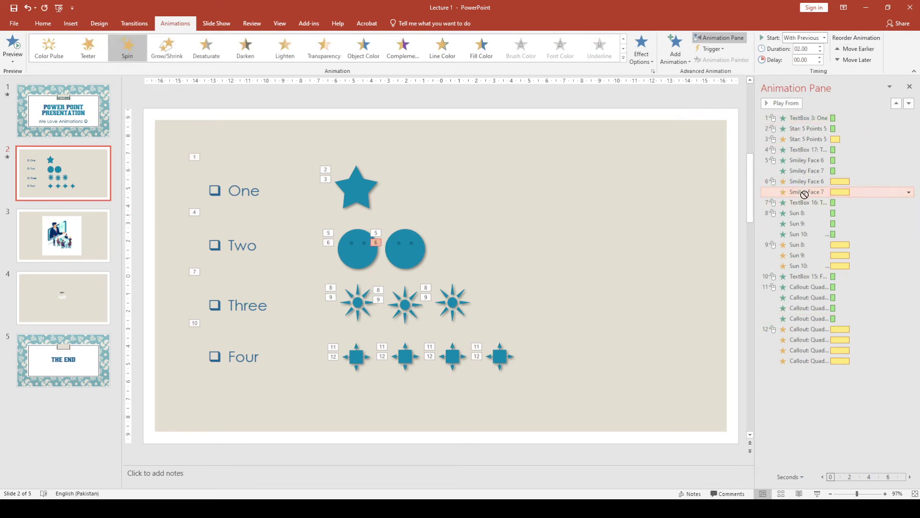
pyautogui.click(573, 247)
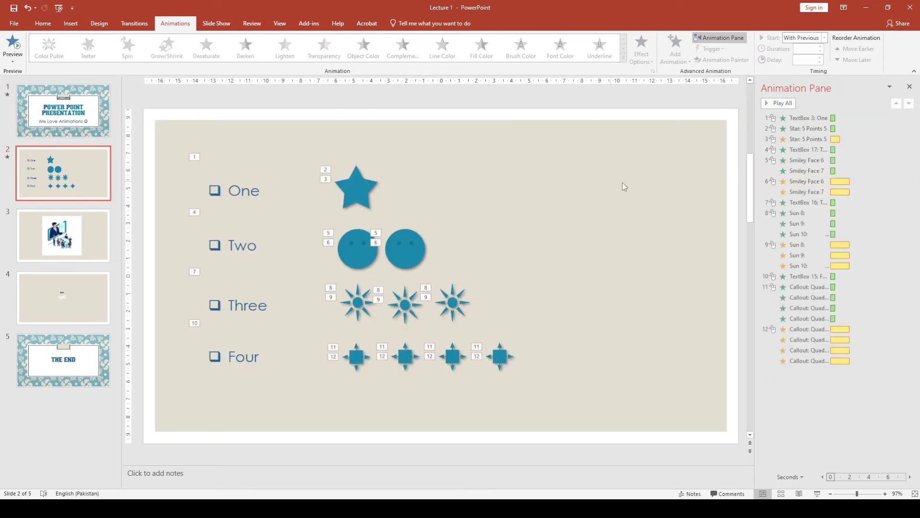
pyautogui.click(365, 186)
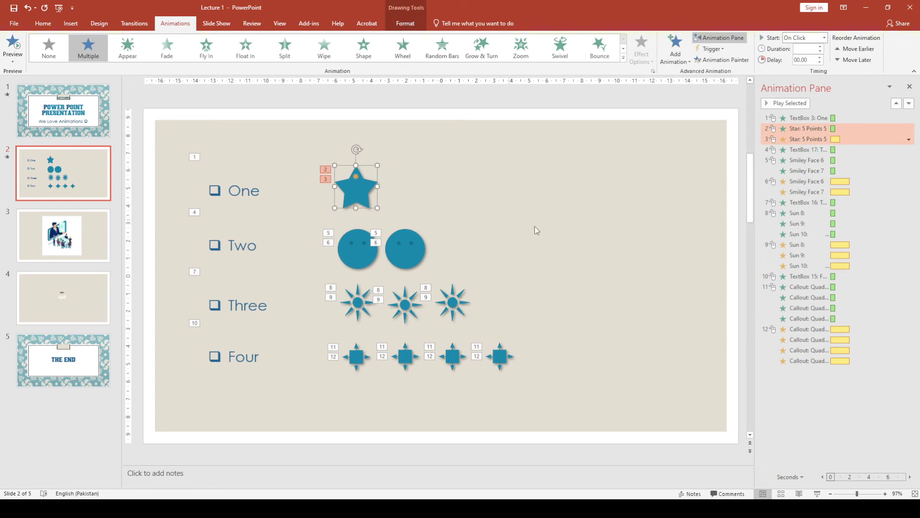
pyautogui.click(195, 157)
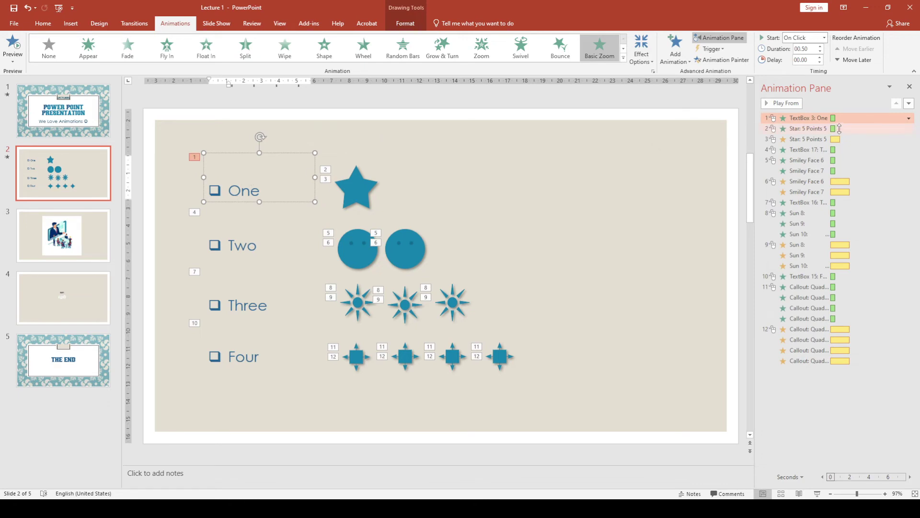
# Step: Examine the effect settings of the One text box's entrance animation
pyautogui.click(811, 120)
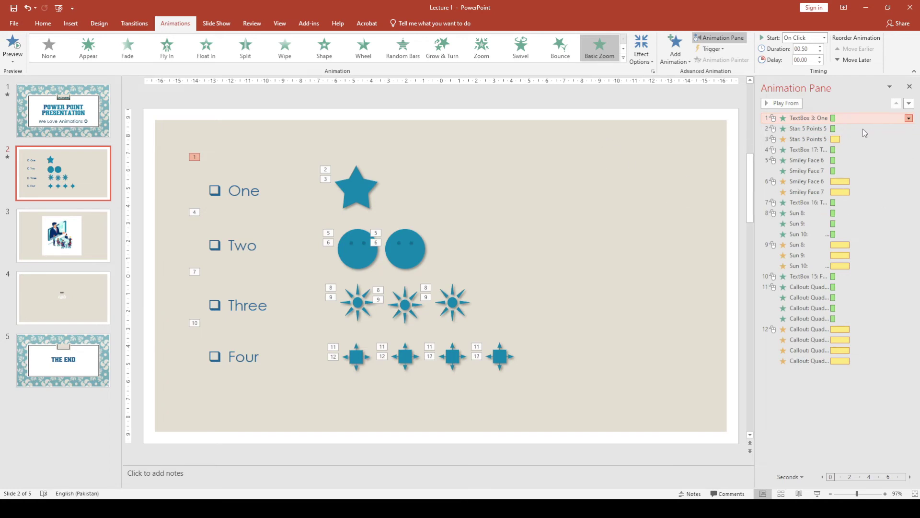
pyautogui.click(784, 130)
pyautogui.click(774, 119)
pyautogui.click(881, 165)
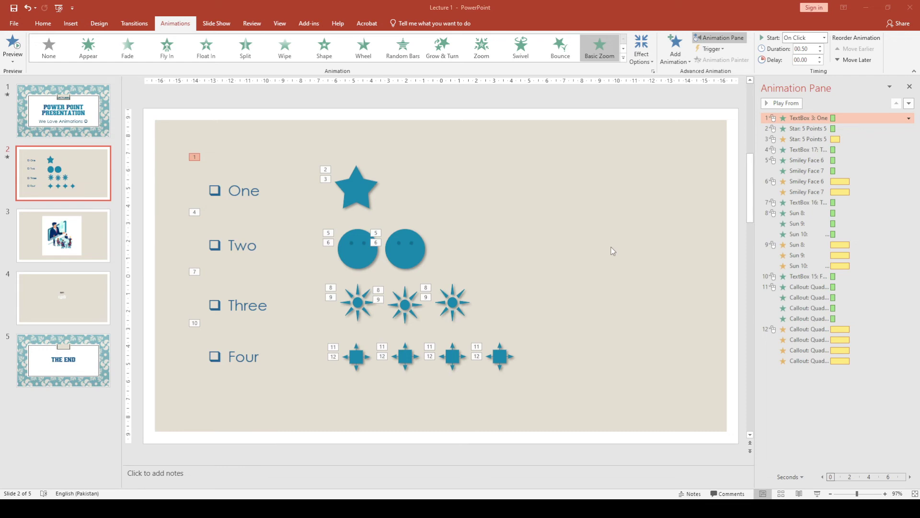
pyautogui.click(621, 299)
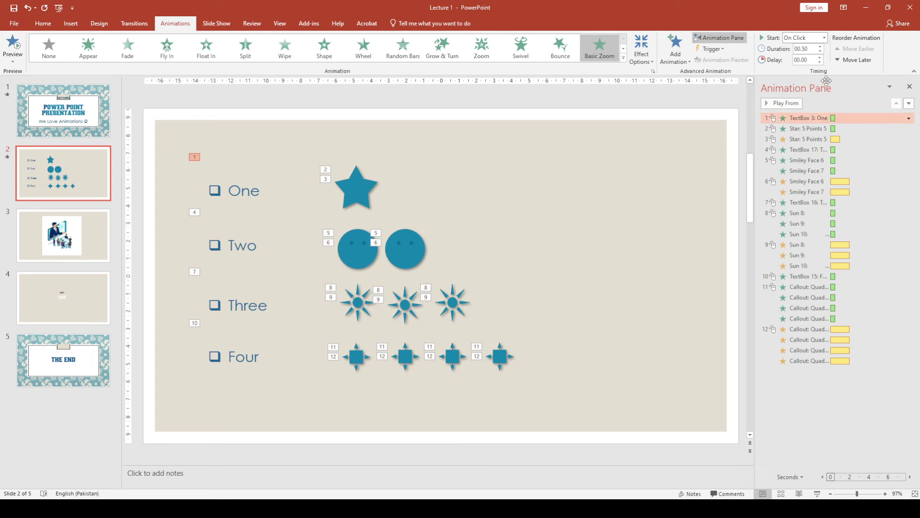
# Step: Set the duration of the One text box's entrance to 00.30 and preview the slide's animations
pyautogui.click(810, 49)
pyautogui.press('BackSpace')
pyautogui.write('3')
pyautogui.press('Return')
pyautogui.click(13, 44)
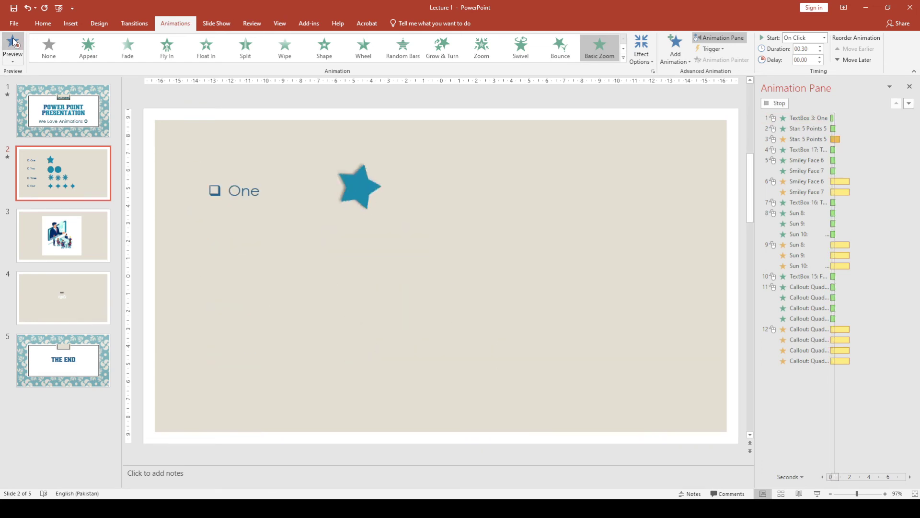
pyautogui.click(283, 244)
# Step: Set the entrance duration of the Two, Three and Four text boxes to 00.30
pyautogui.click(235, 245)
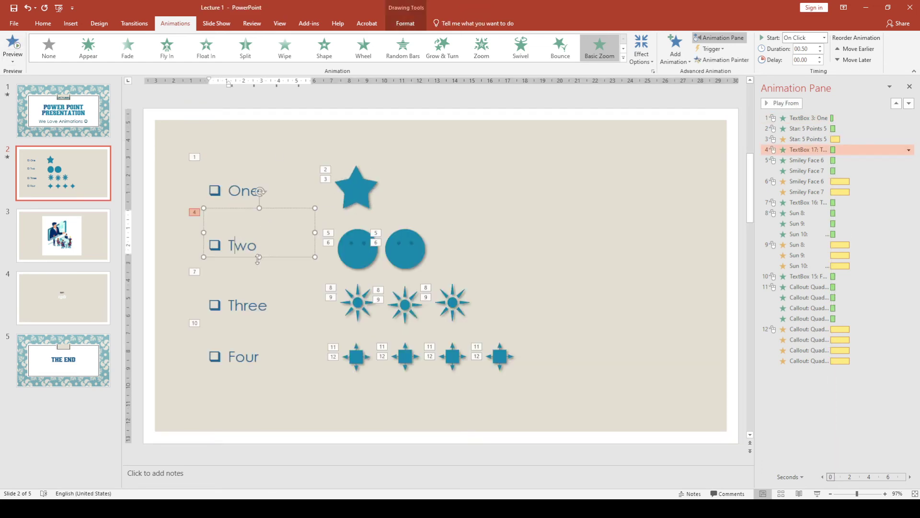
pyautogui.click(245, 256)
pyautogui.keyDown('shift'); pyautogui.click(252, 313); pyautogui.keyUp('shift')
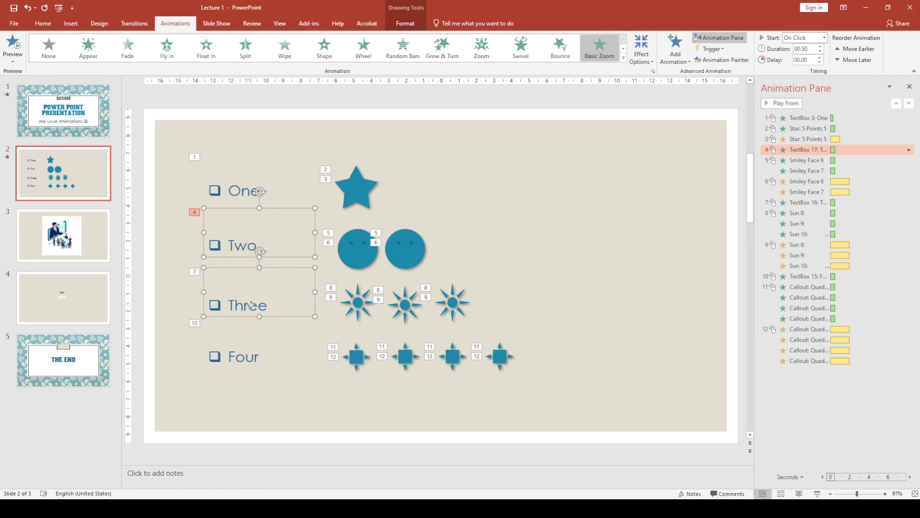
pyautogui.keyDown('shift'); pyautogui.click(244, 364); pyautogui.keyUp('shift')
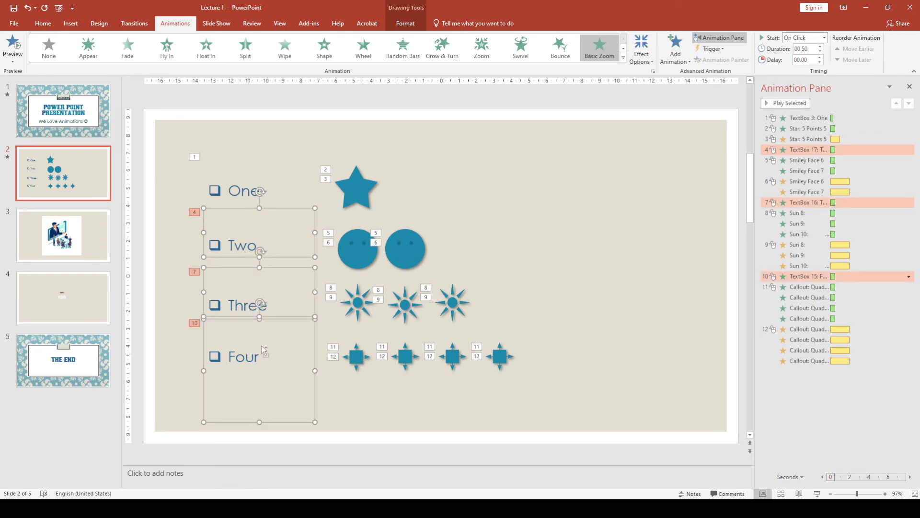
pyautogui.rightClick(809, 278)
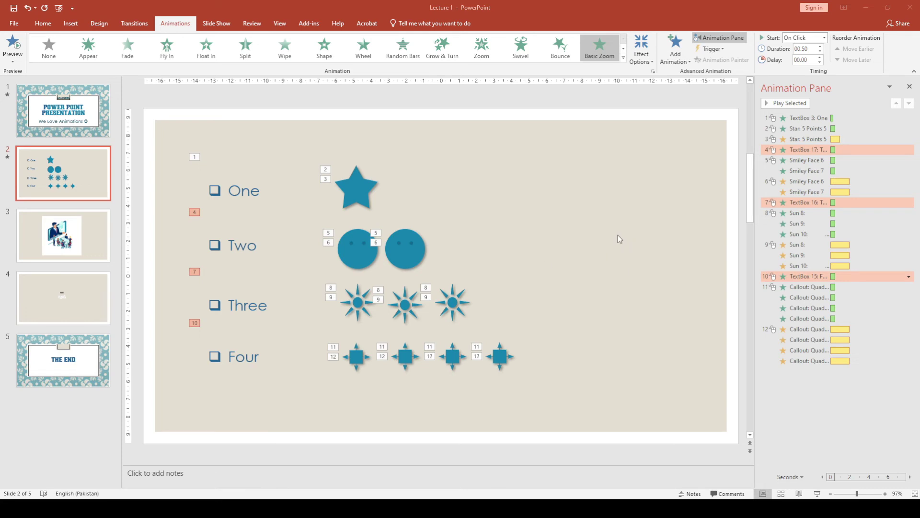
pyautogui.click(629, 297)
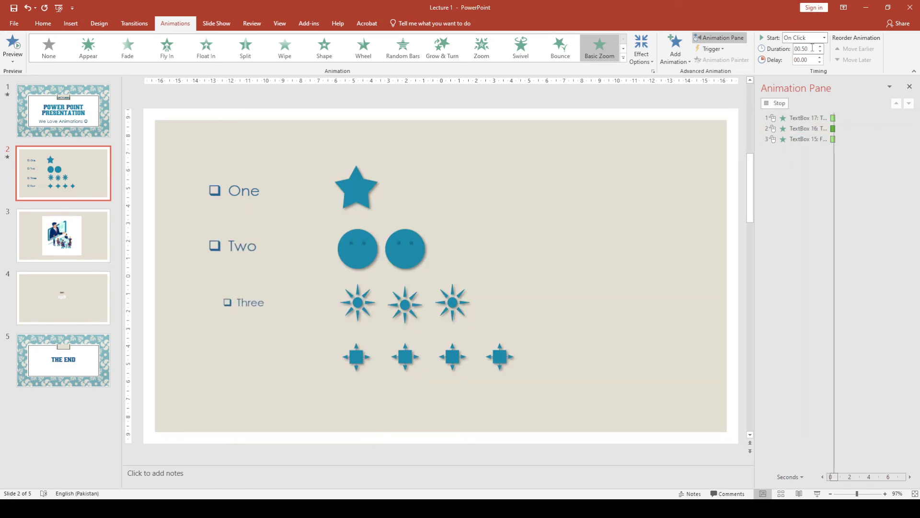
pyautogui.press('Right')
pyautogui.press('BackSpace')
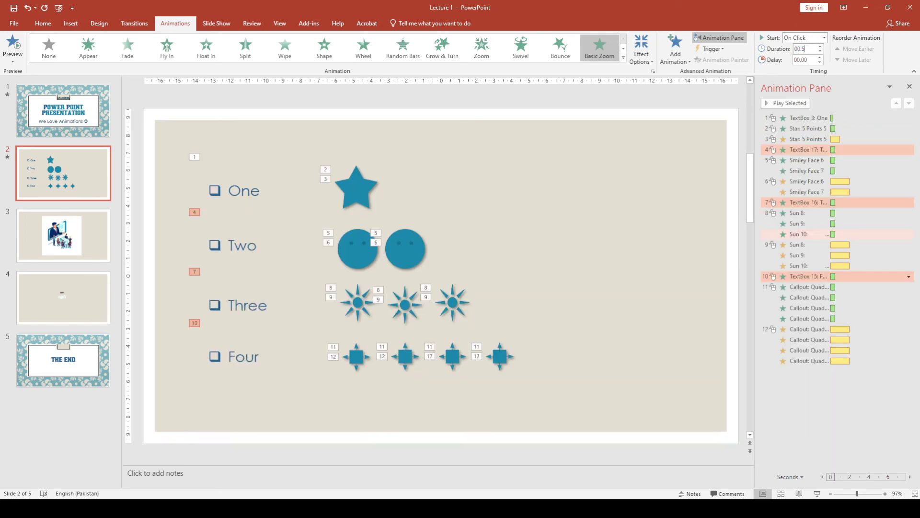
pyautogui.write('30')
pyautogui.press('Return')
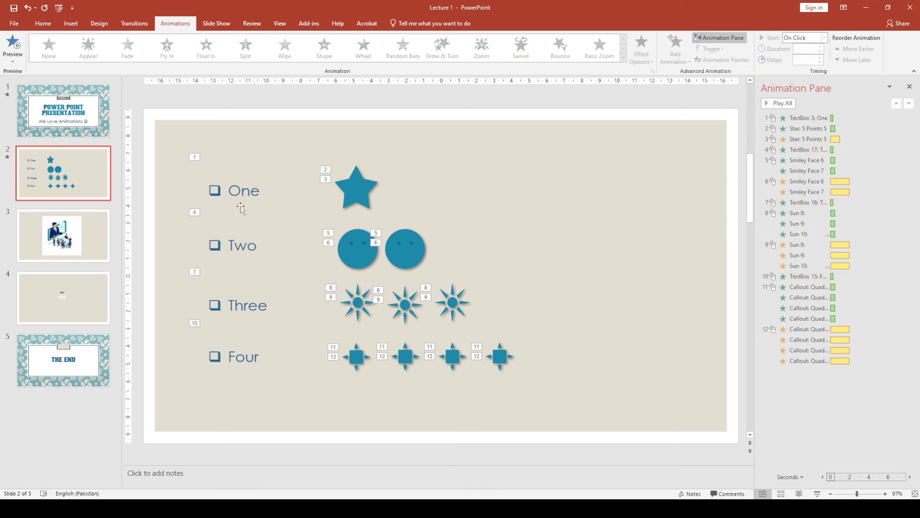
# Step: Preview slide 2's animations, play the slide show from that slide and return to slide 2 for editing
pyautogui.click(216, 189)
pyautogui.click(13, 48)
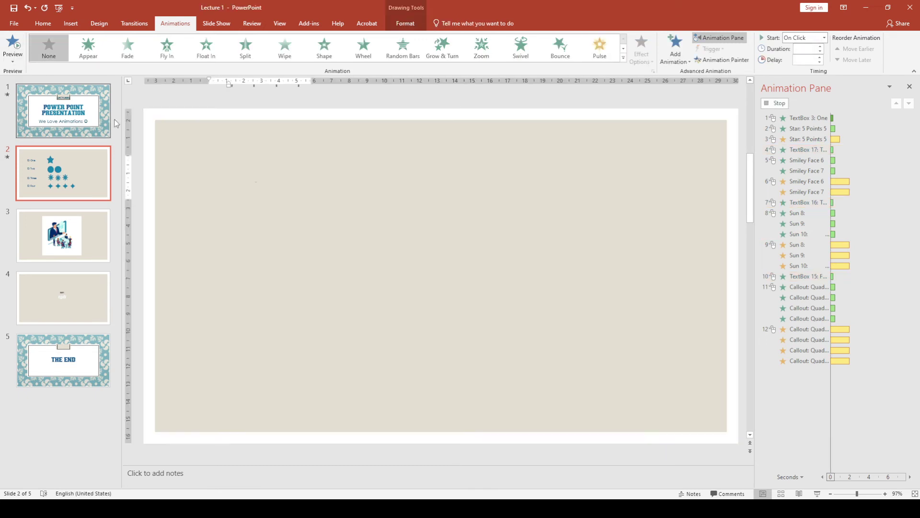
pyautogui.click(501, 267)
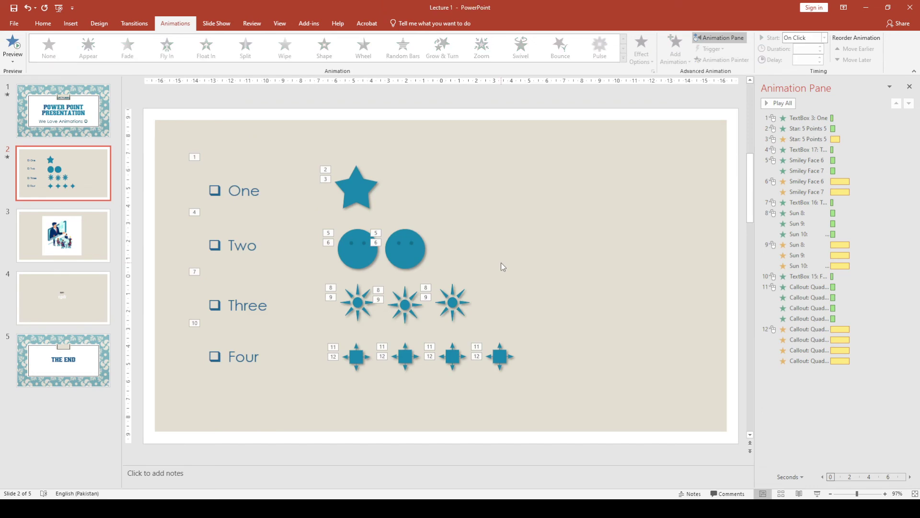
pyautogui.click(817, 493)
pyautogui.press('Escape')
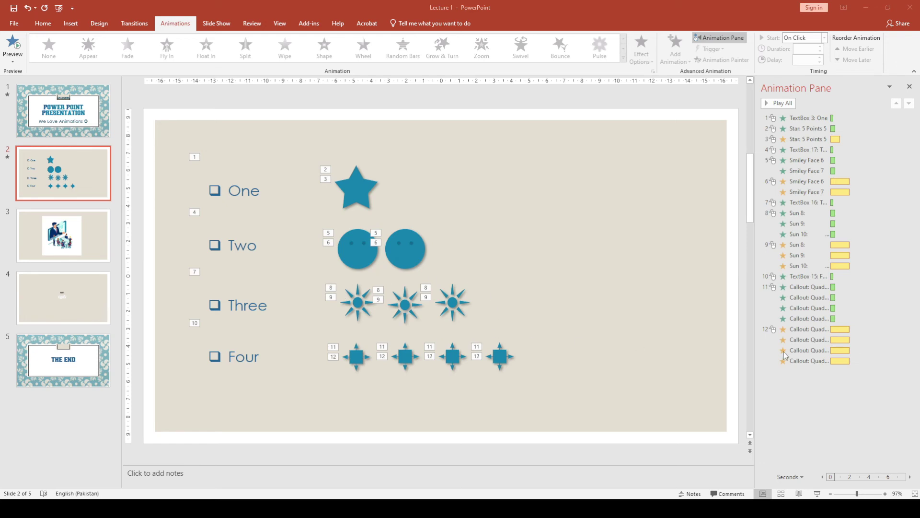
pyautogui.scroll(-1, 661, 339)
pyautogui.scroll(2, 492, 299)
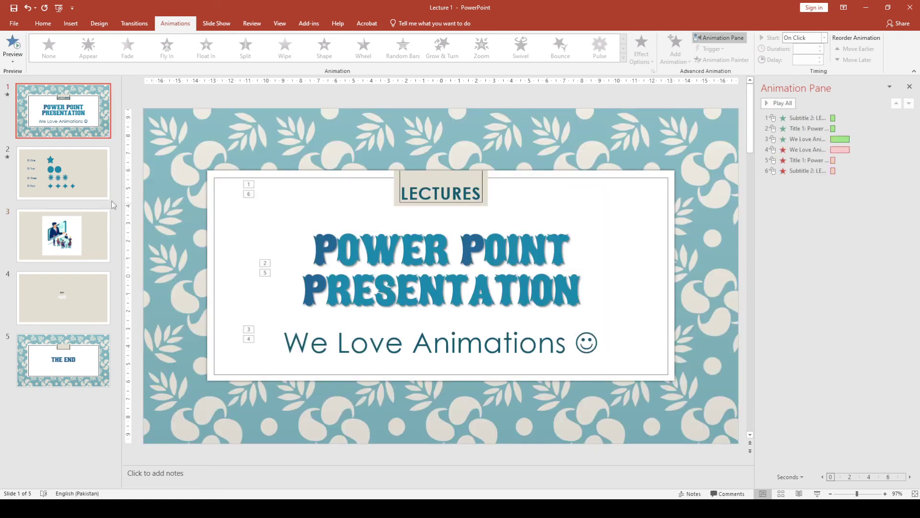
pyautogui.click(65, 186)
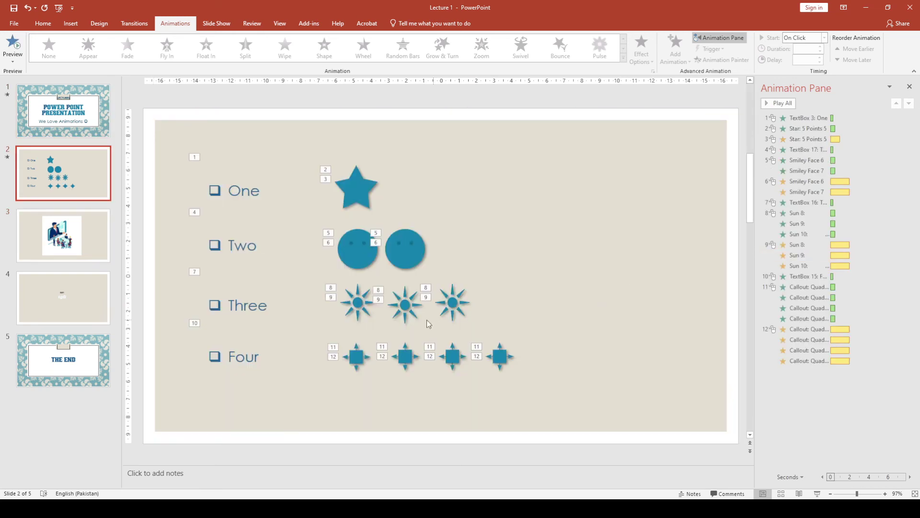
# Step: Try to select the three suns together, and undo the accidental move of the Three text box
pyautogui.click(409, 316)
pyautogui.click(361, 311)
pyautogui.click(452, 310)
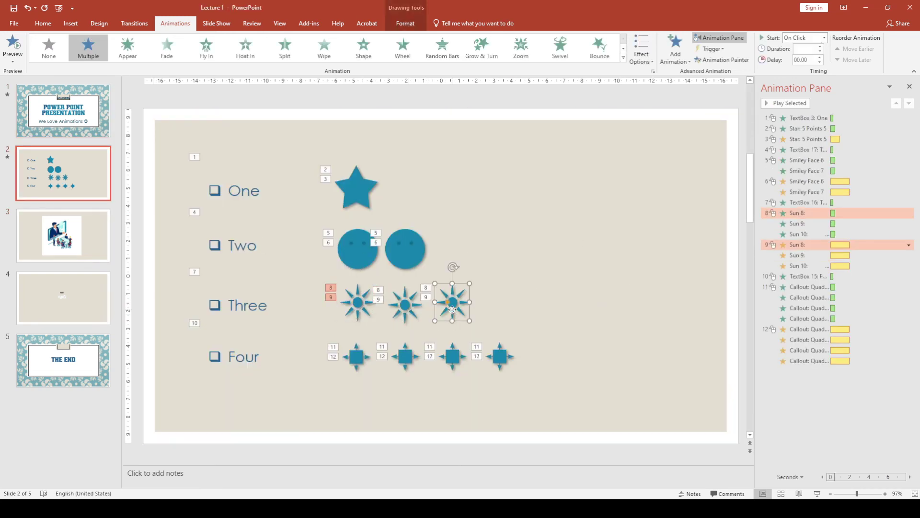
pyautogui.click(565, 307)
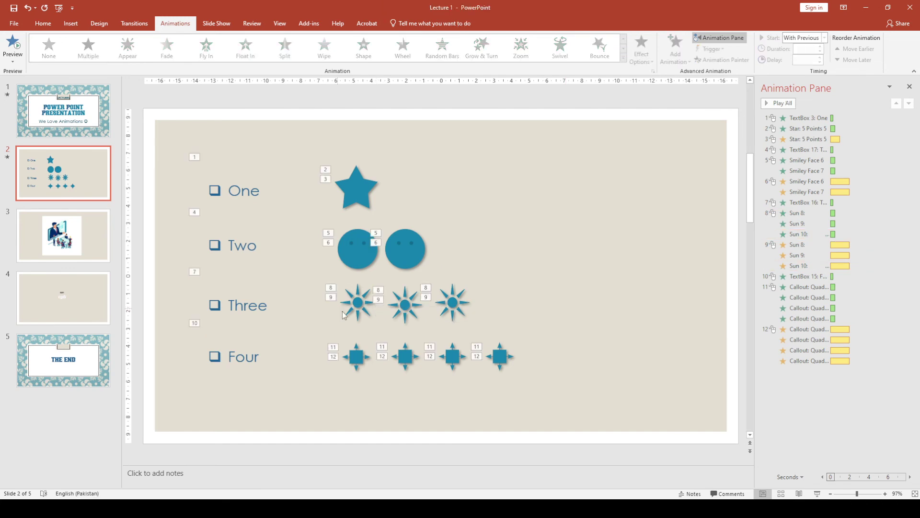
pyautogui.moveTo(498, 278); pyautogui.dragTo(336, 326)
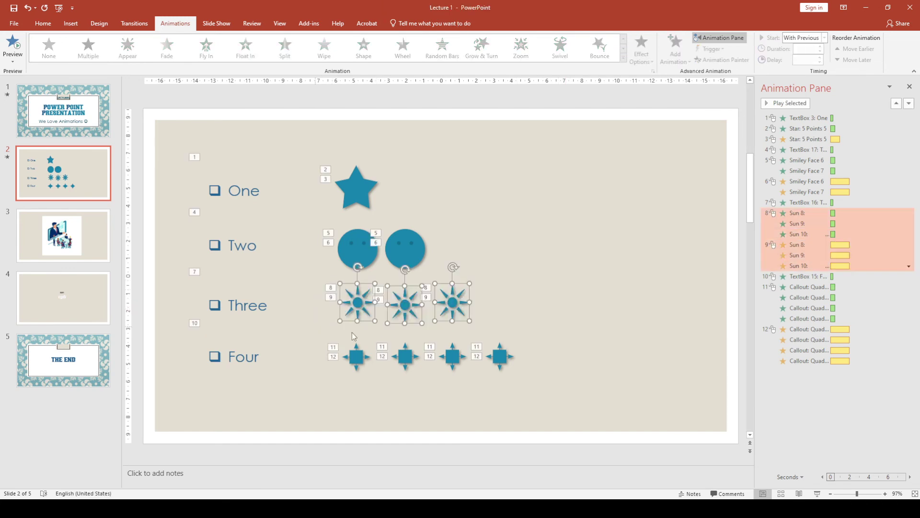
pyautogui.moveTo(554, 286); pyautogui.dragTo(306, 312)
pyautogui.moveTo(533, 271); pyautogui.dragTo(312, 318)
pyautogui.moveTo(342, 288); pyautogui.dragTo(491, 311)
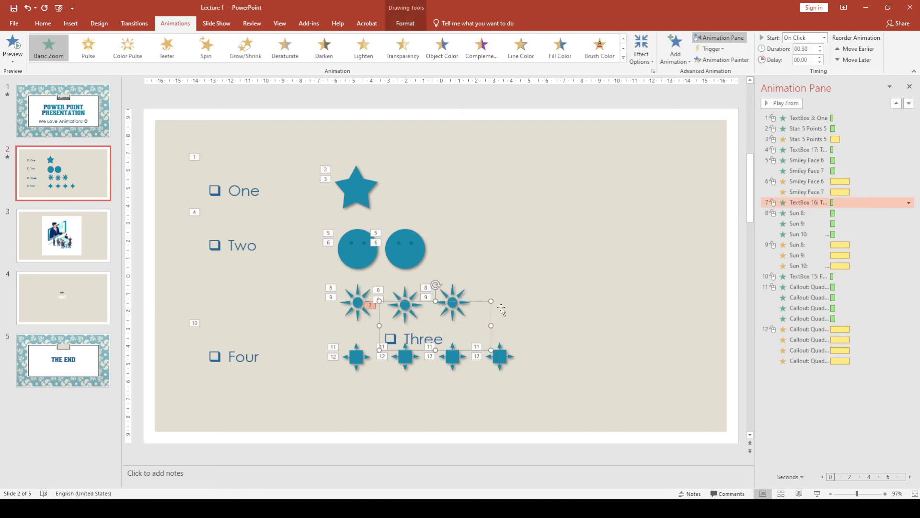
pyautogui.hotkey('ctrl', 'z')
pyautogui.moveTo(529, 286); pyautogui.dragTo(341, 310)
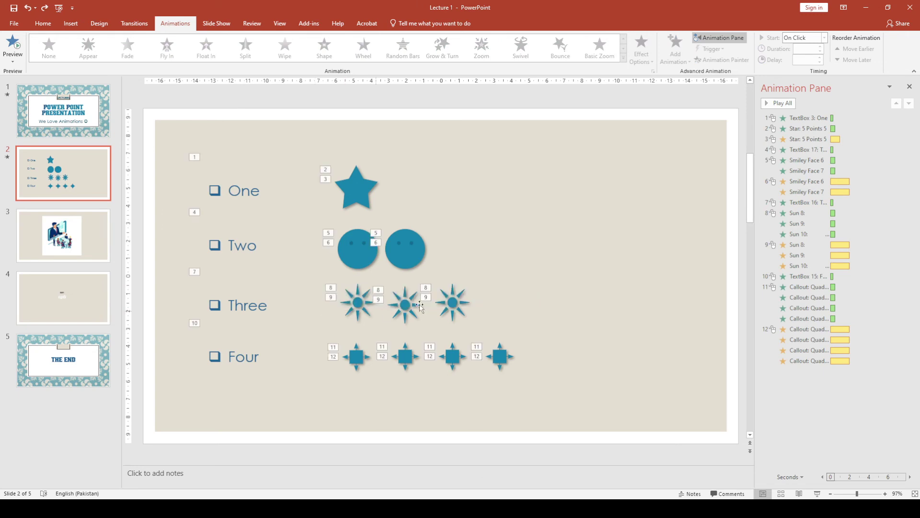
pyautogui.moveTo(531, 281); pyautogui.dragTo(314, 312)
pyautogui.moveTo(321, 275); pyautogui.dragTo(320, 306)
# Step: Select the entrance and Spin animations of all three suns and clear the selection
pyautogui.click(330, 288)
pyautogui.keyDown('shift'); pyautogui.click(378, 291); pyautogui.keyUp('shift')
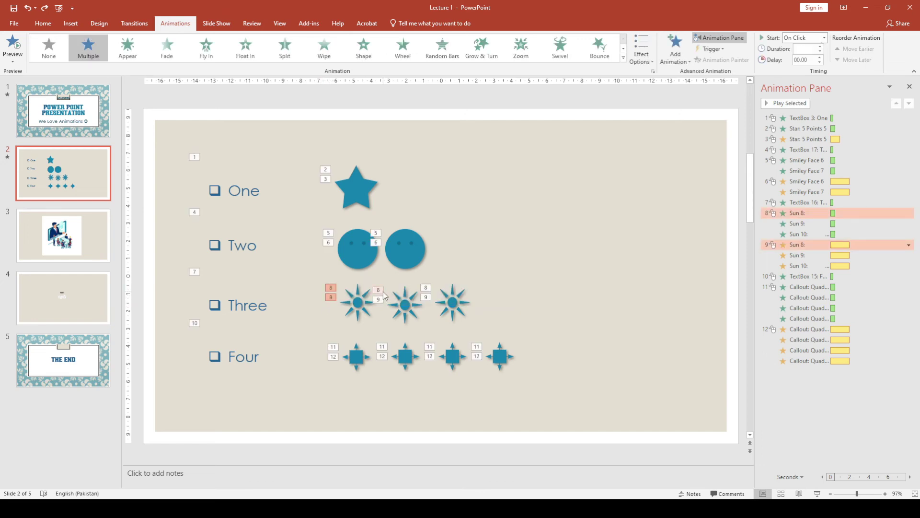
pyautogui.keyDown('shift'); pyautogui.click(425, 288); pyautogui.keyUp('shift')
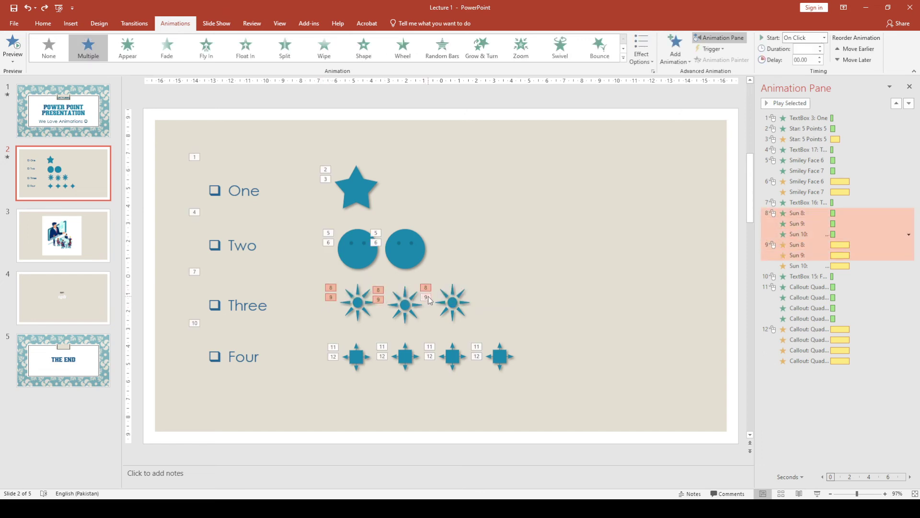
pyautogui.keyDown('shift'); pyautogui.click(426, 297); pyautogui.keyUp('shift')
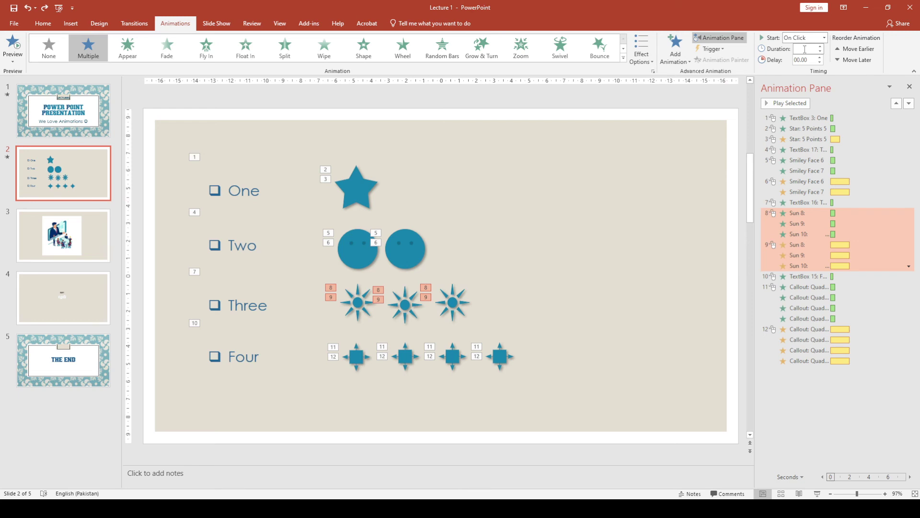
pyautogui.click(529, 269)
# Step: Try to select the star, the smiley faces and the suns together, and undo the accidental duplication of these shapes
pyautogui.click(345, 248)
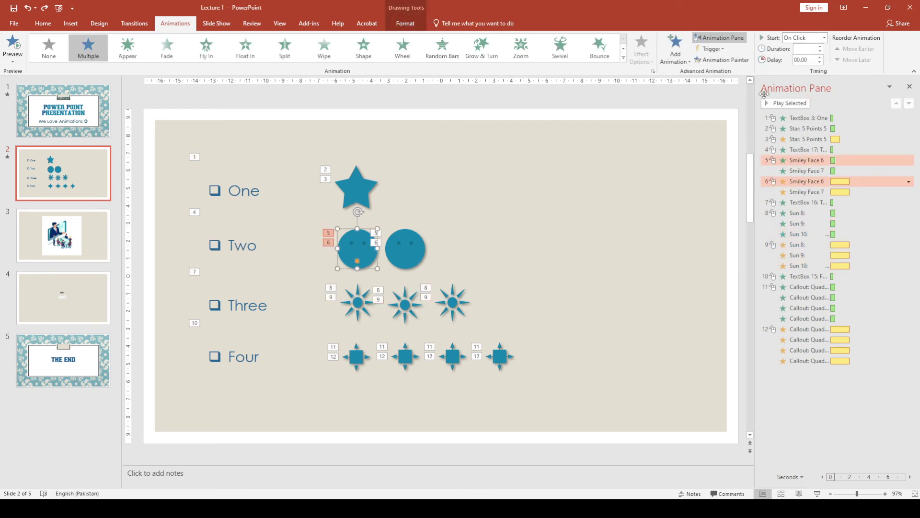
pyautogui.click(357, 191)
pyautogui.click(384, 250)
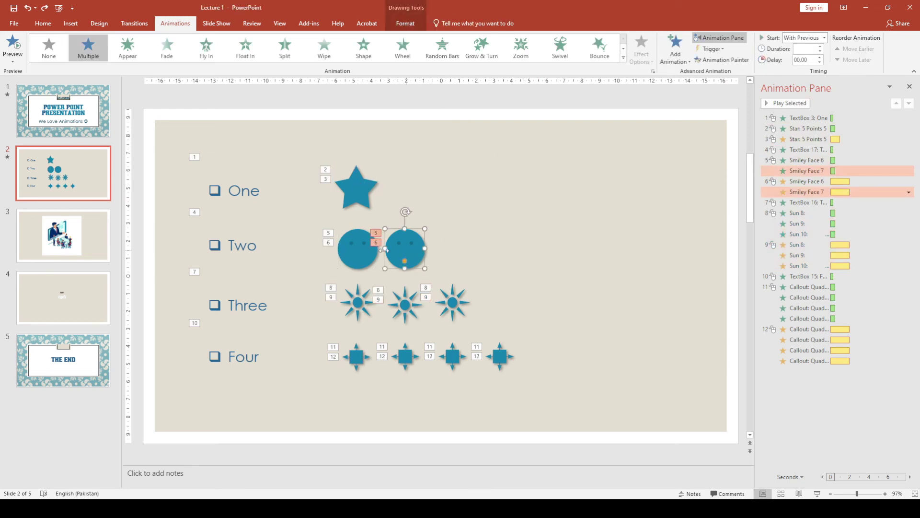
pyautogui.keyDown('shift'); pyautogui.click(343, 252); pyautogui.keyUp('shift')
pyautogui.keyDown('shift'); pyautogui.click(359, 197); pyautogui.keyUp('shift')
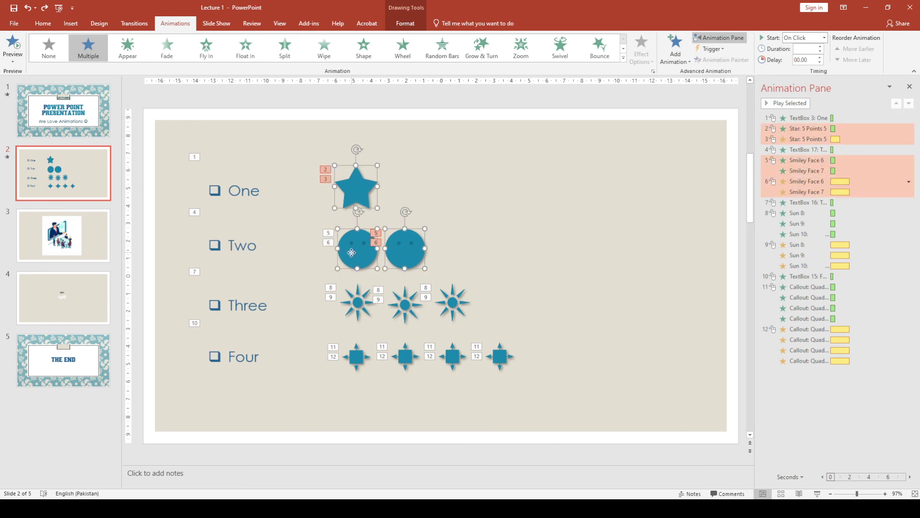
pyautogui.keyDown('ctrl'); pyautogui.click(365, 301); pyautogui.keyUp('ctrl')
pyautogui.moveTo(405, 303); pyautogui.dragTo(408, 303)
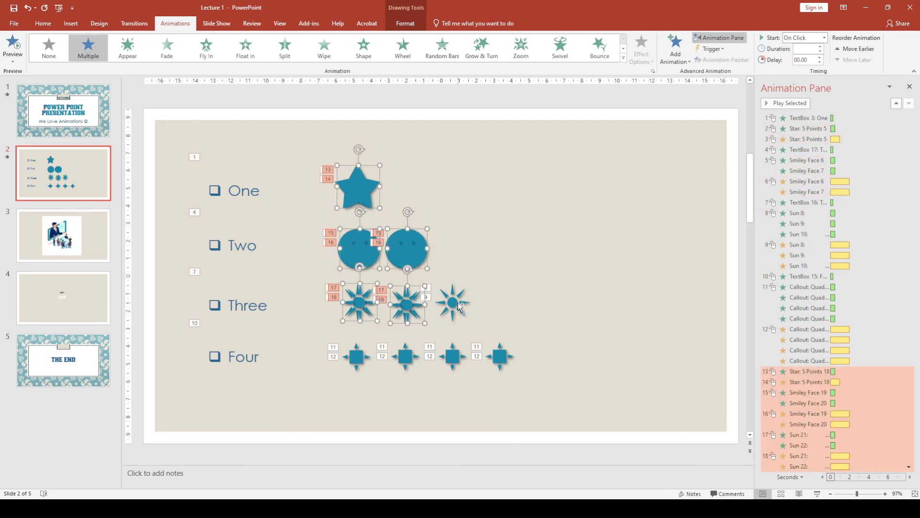
pyautogui.hotkey('ctrl', 'z')
# Step: Extend the selection to the third sun and the four quad-arrow callouts, and clear the selection
pyautogui.keyDown('shift'); pyautogui.click(450, 312); pyautogui.keyUp('shift')
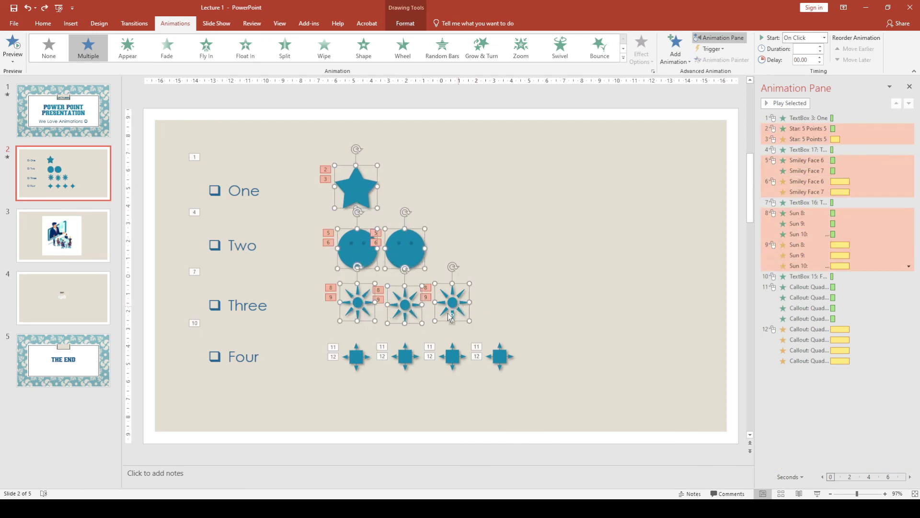
pyautogui.keyDown('shift'); pyautogui.click(356, 356); pyautogui.keyUp('shift')
pyautogui.keyDown('shift'); pyautogui.click(405, 356); pyautogui.keyUp('shift')
pyautogui.keyDown('shift'); pyautogui.click(453, 358); pyautogui.keyUp('shift')
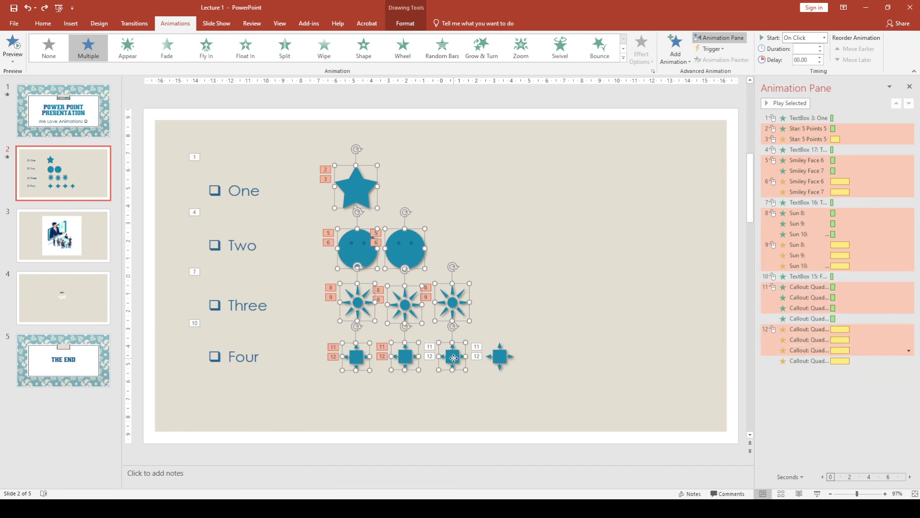
pyautogui.keyDown('shift'); pyautogui.click(500, 356); pyautogui.keyUp('shift')
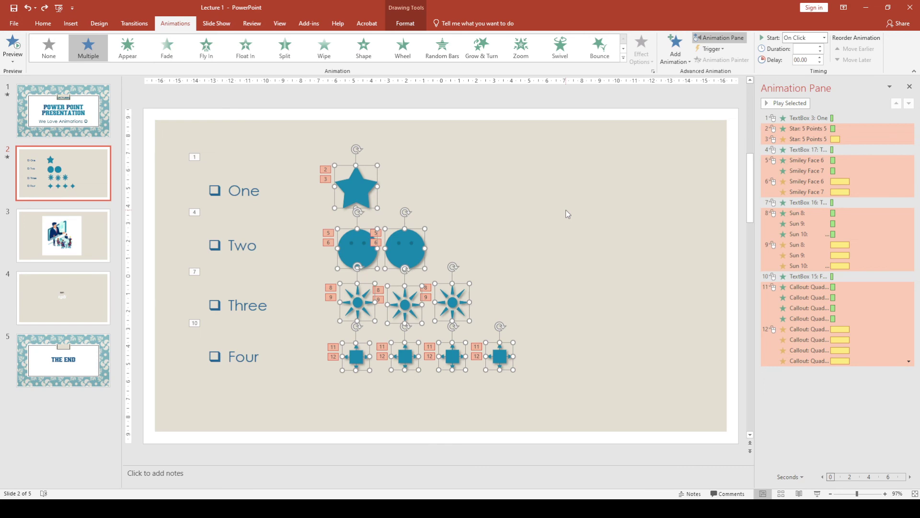
pyautogui.click(549, 233)
pyautogui.click(373, 197)
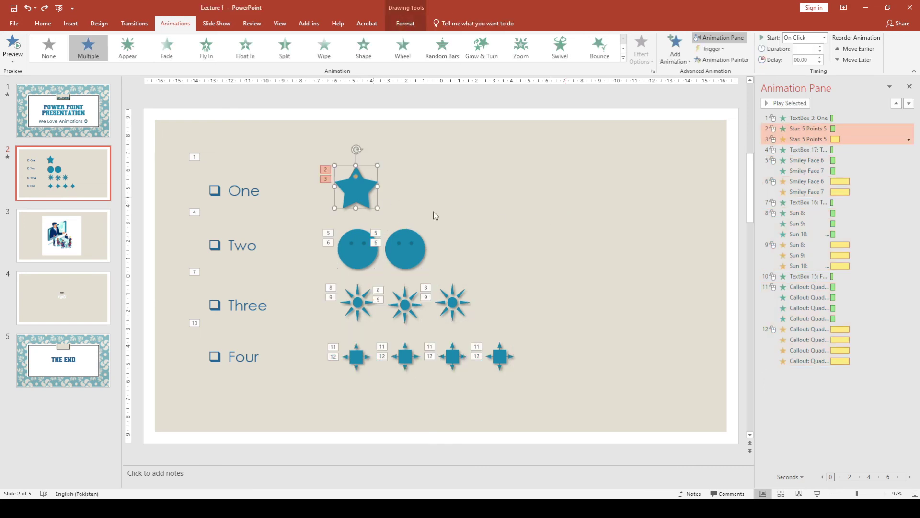
pyautogui.click(853, 139)
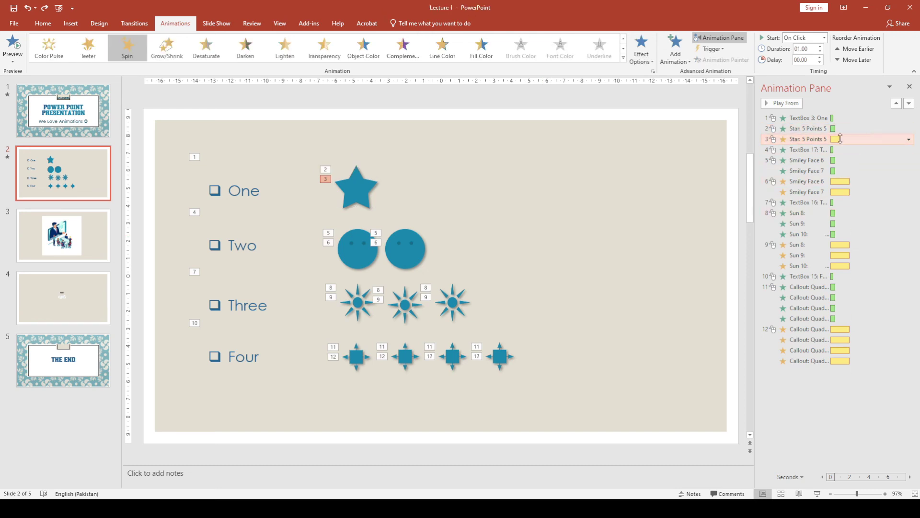
pyautogui.keyDown('ctrl'); pyautogui.click(854, 182); pyautogui.keyUp('ctrl')
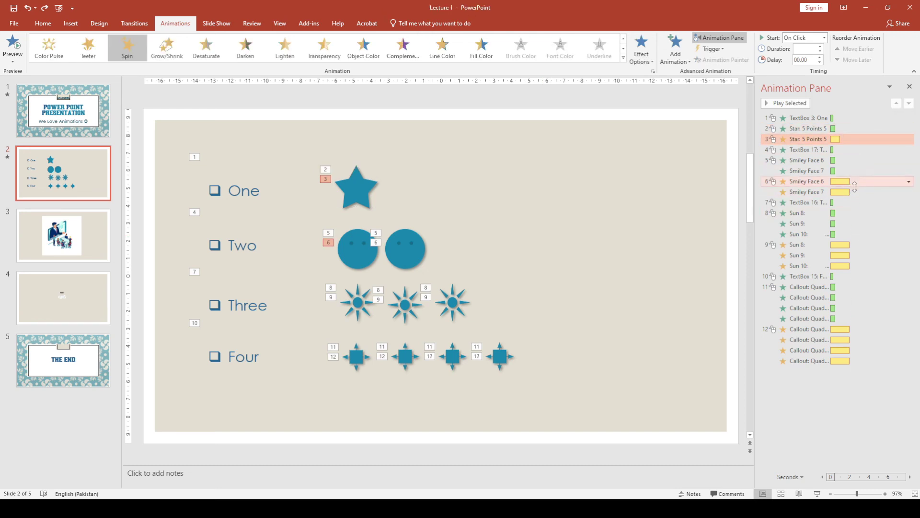
pyautogui.keyDown('ctrl'); pyautogui.click(860, 244); pyautogui.keyUp('ctrl')
pyautogui.keyDown('ctrl'); pyautogui.click(859, 258); pyautogui.keyUp('ctrl')
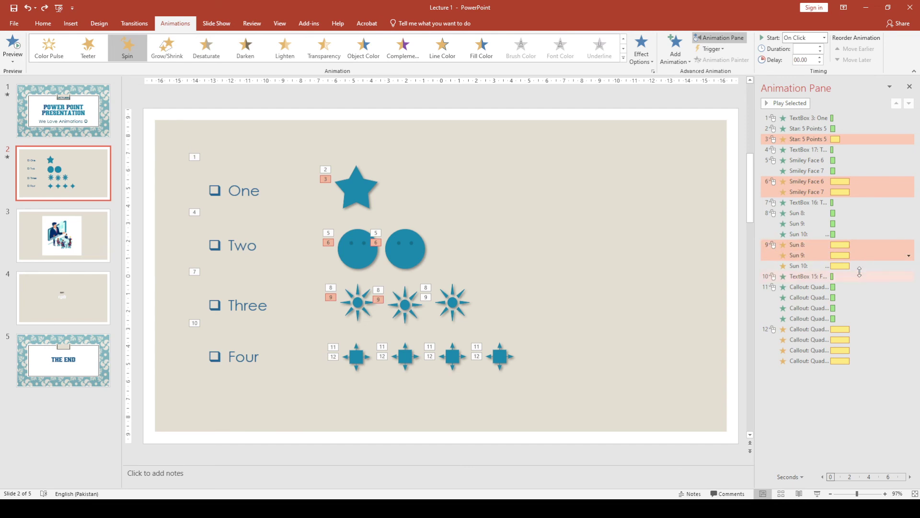
pyautogui.keyDown('ctrl'); pyautogui.click(862, 265); pyautogui.keyUp('ctrl')
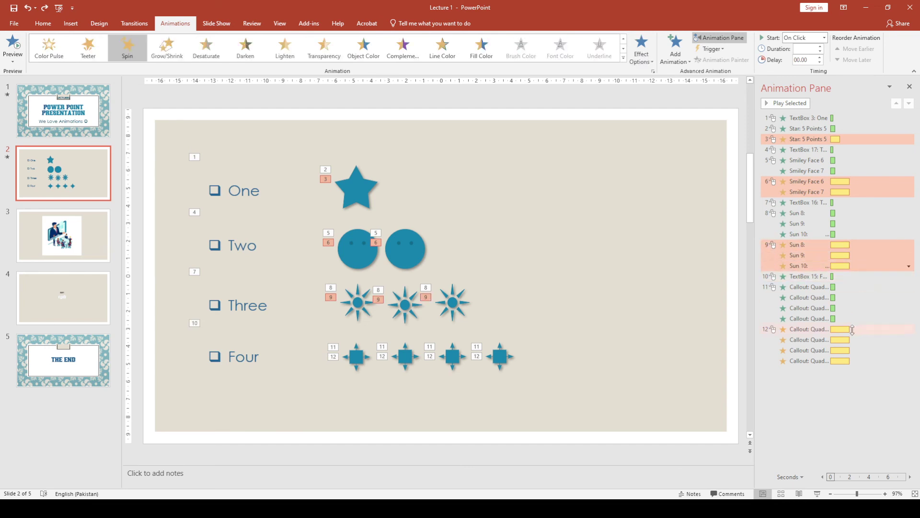
pyautogui.click(849, 330)
pyautogui.click(849, 340)
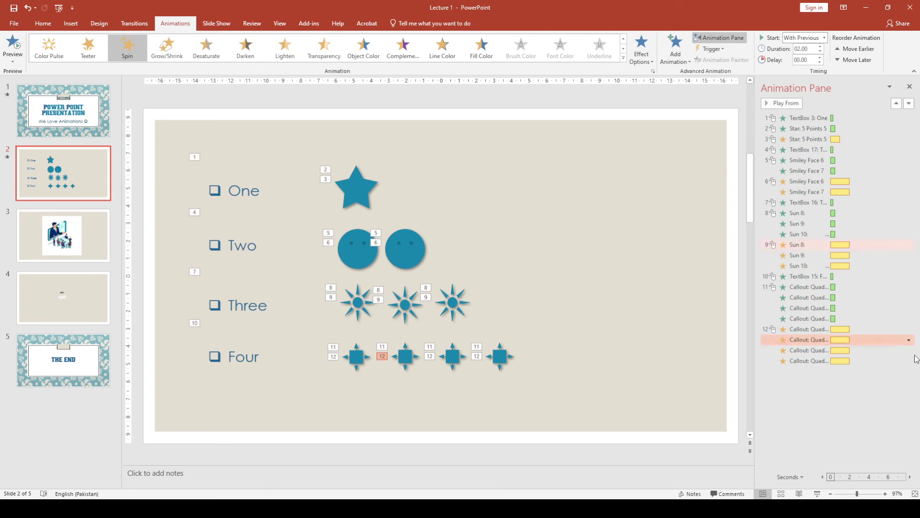
# Step: Set the Spin duration of the star, smiley faces, suns and callouts to 00.30 in one go and preview the animations
pyautogui.press('Up')
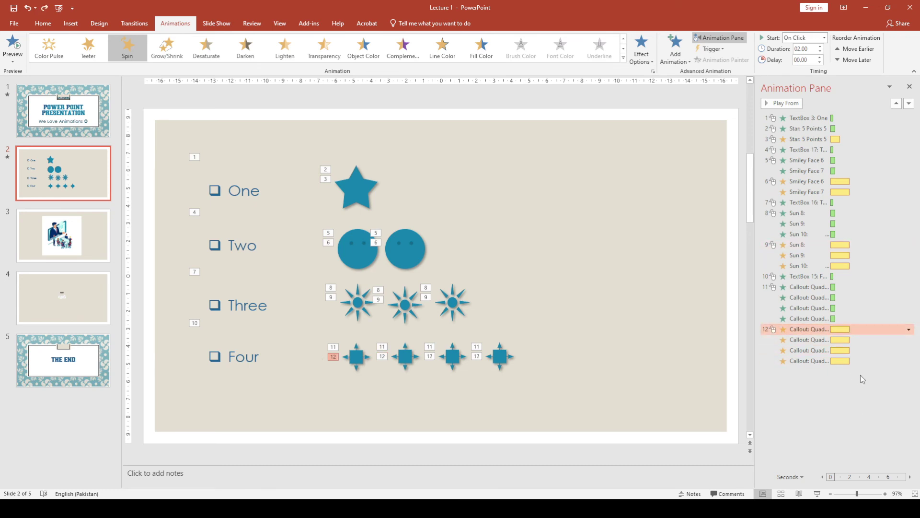
pyautogui.keyDown('shift'); pyautogui.click(856, 339); pyautogui.keyUp('shift')
pyautogui.keyDown('shift'); pyautogui.click(856, 351); pyautogui.keyUp('shift')
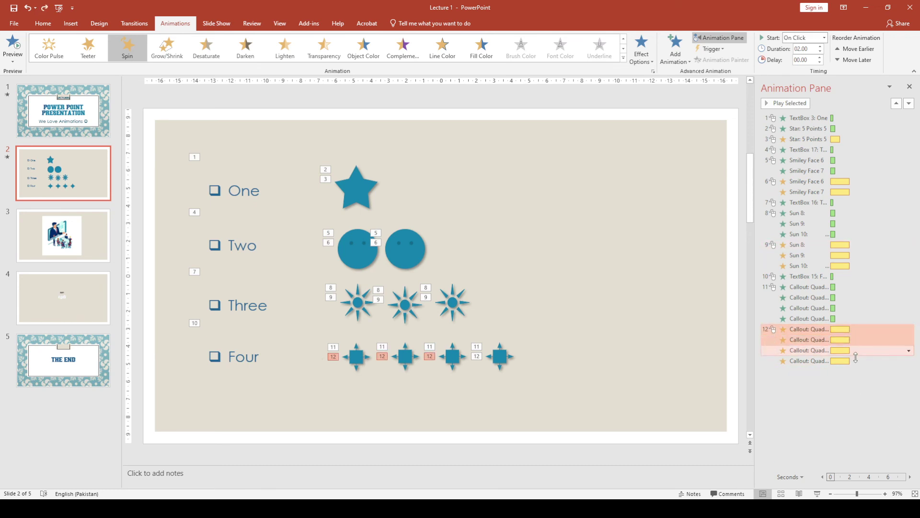
pyautogui.keyDown('shift'); pyautogui.click(856, 360); pyautogui.keyUp('shift')
pyautogui.keyDown('ctrl'); pyautogui.click(856, 266); pyautogui.keyUp('ctrl')
pyautogui.keyDown('ctrl'); pyautogui.click(856, 255); pyautogui.keyUp('ctrl')
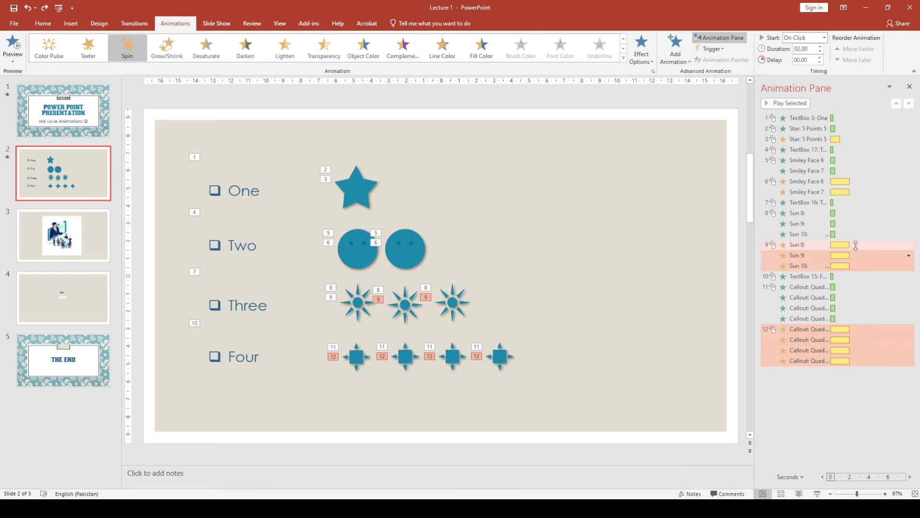
pyautogui.keyDown('ctrl'); pyautogui.click(856, 245); pyautogui.keyUp('ctrl')
pyautogui.keyDown('ctrl'); pyautogui.click(853, 192); pyautogui.keyUp('ctrl')
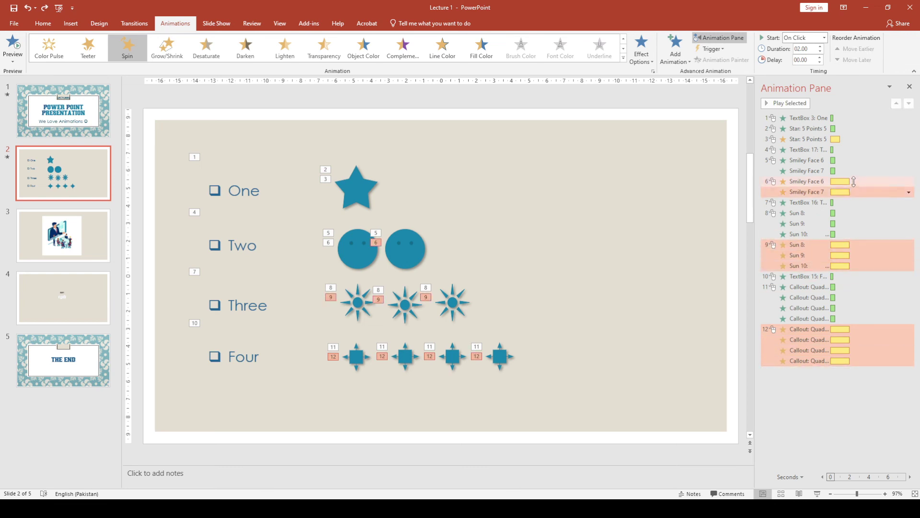
pyautogui.keyDown('ctrl'); pyautogui.click(853, 181); pyautogui.keyUp('ctrl')
pyautogui.keyDown('ctrl'); pyautogui.click(848, 138); pyautogui.keyUp('ctrl')
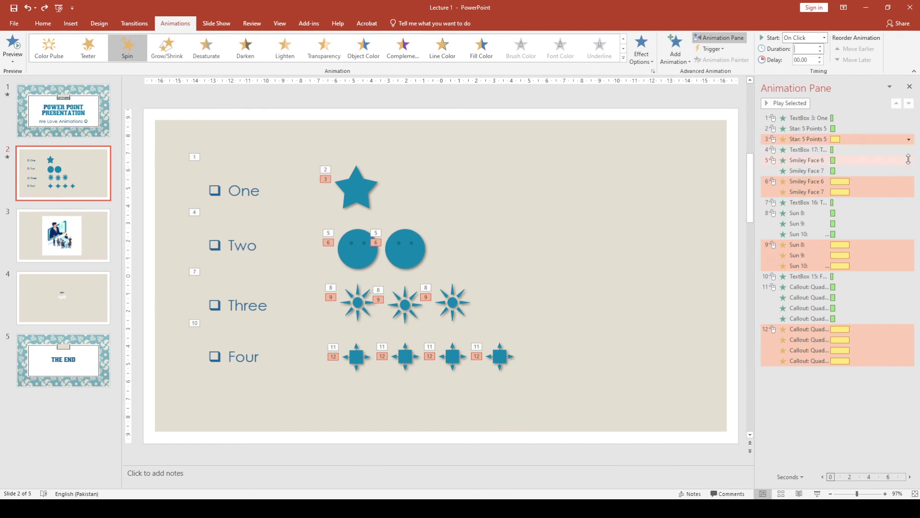
pyautogui.write('00.30')
pyautogui.press('Return')
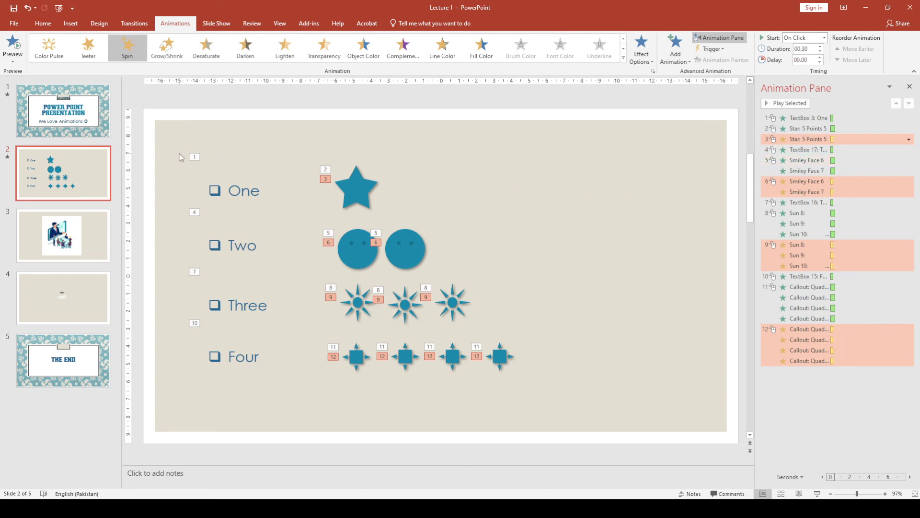
pyautogui.click(13, 43)
# Step: Set the duration of the selected Spin effects to 00.50, preview slide 2's animations and clear the selection
pyautogui.press('BackSpace')
pyautogui.press('BackSpace')
pyautogui.write('50')
pyautogui.click(13, 44)
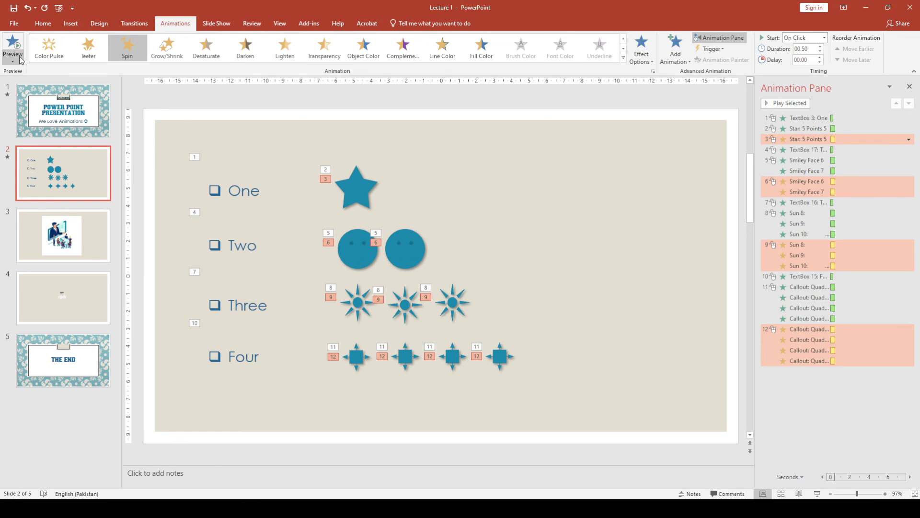
pyautogui.click(508, 209)
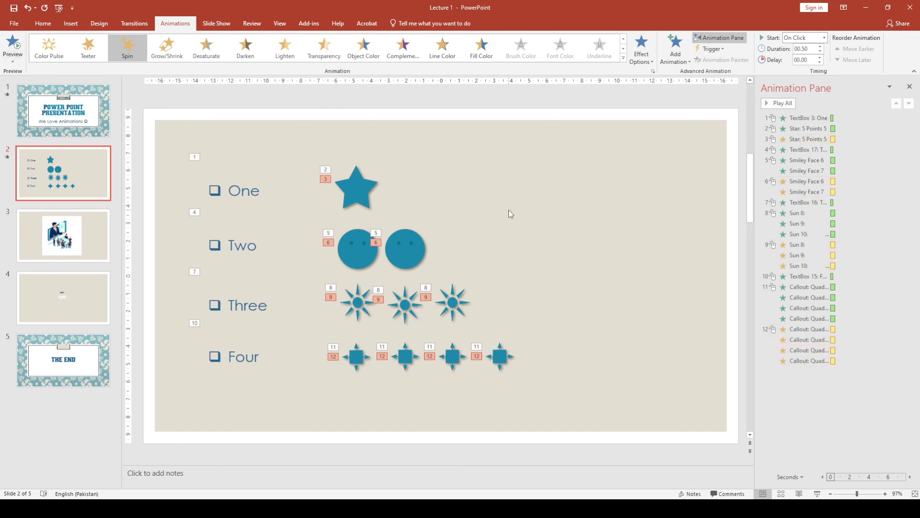
# Step: Enter 00.30 as the entrance duration of the One text box and clear the selection
pyautogui.click(821, 118)
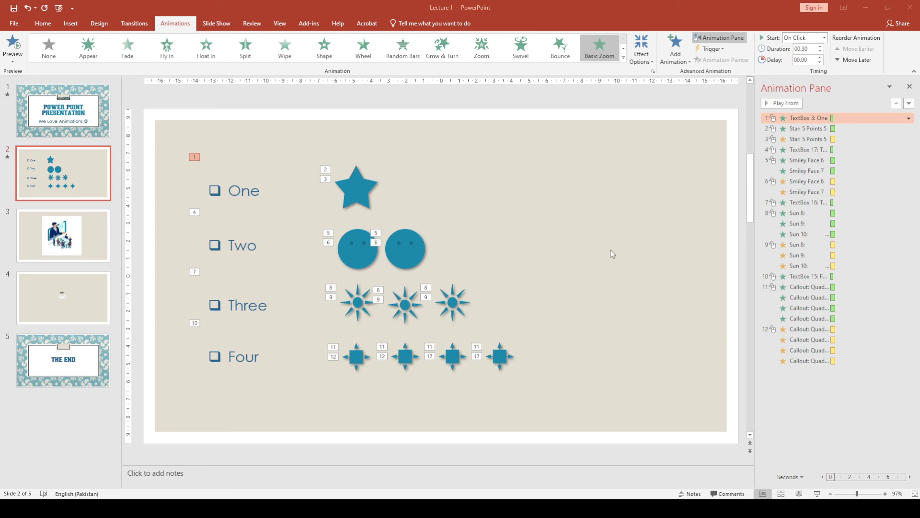
pyautogui.click(810, 49)
pyautogui.press('BackSpace')
pyautogui.write('0')
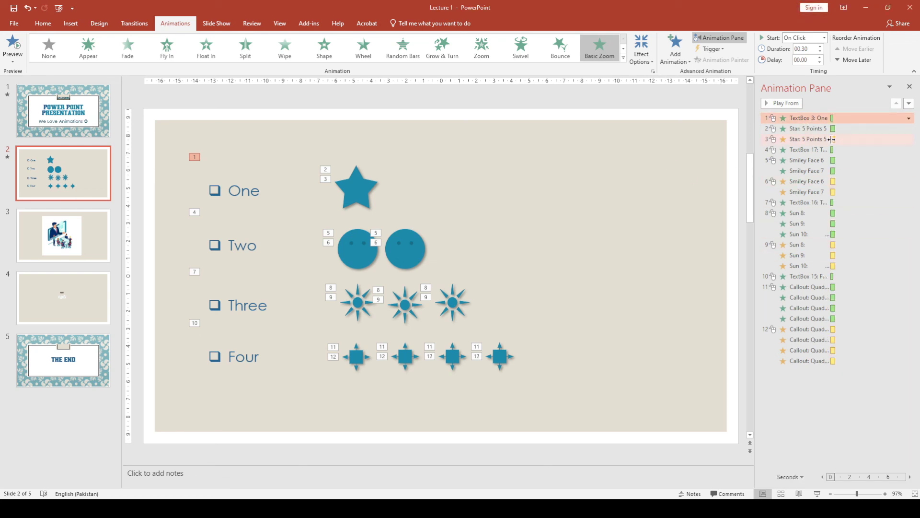
pyautogui.rightClick(841, 117)
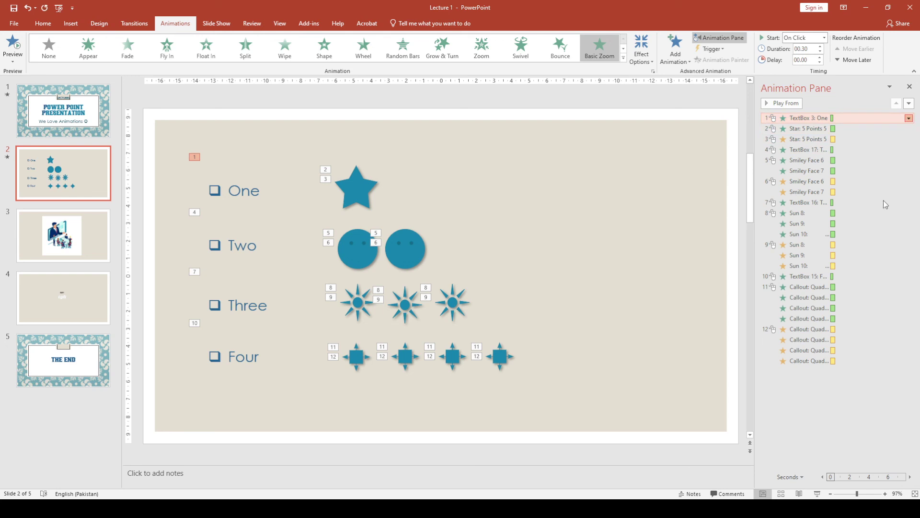
pyautogui.click(851, 413)
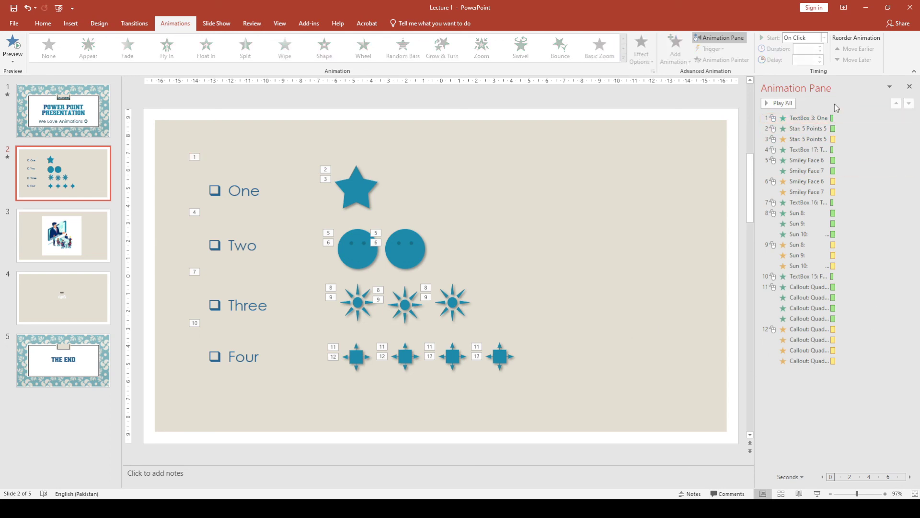
pyautogui.click(816, 181)
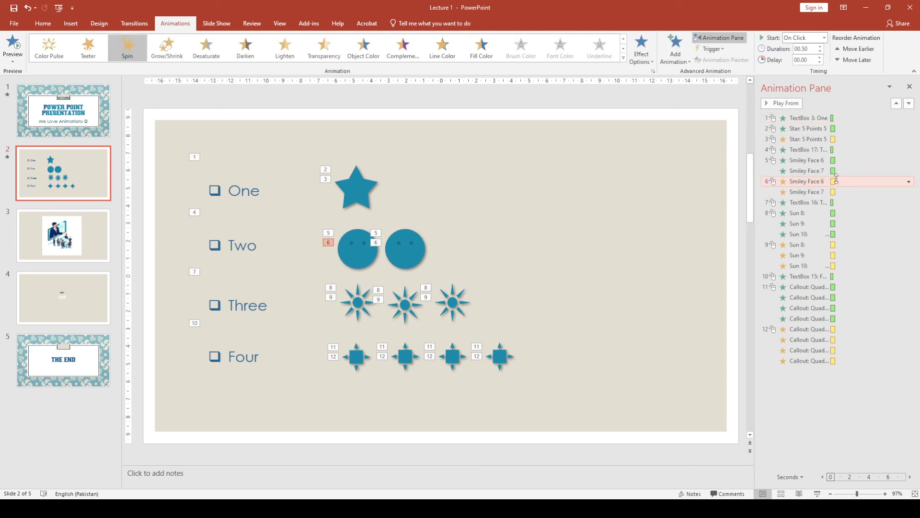
pyautogui.click(623, 208)
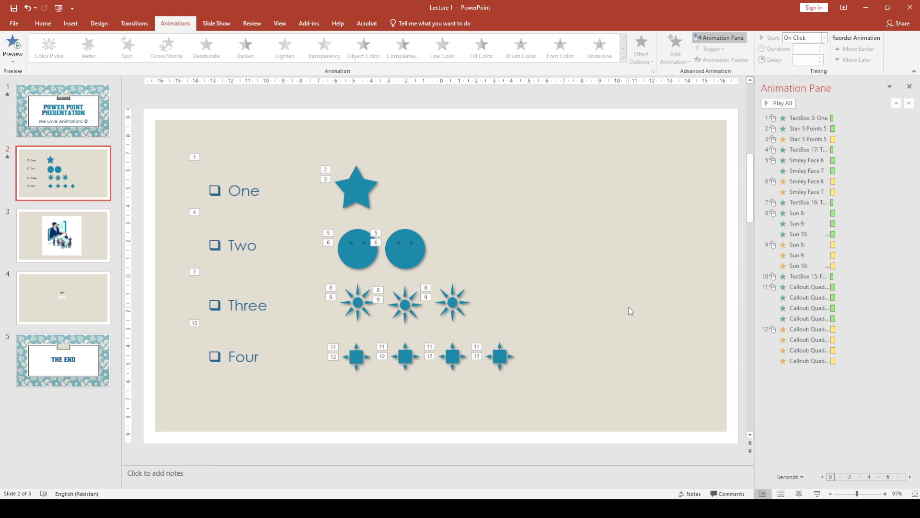
pyautogui.click(134, 23)
pyautogui.click(175, 22)
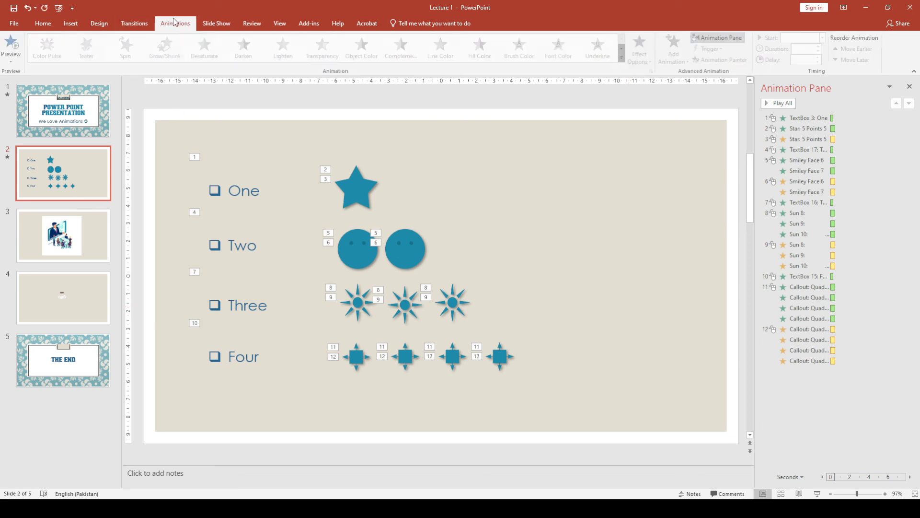
pyautogui.click(43, 23)
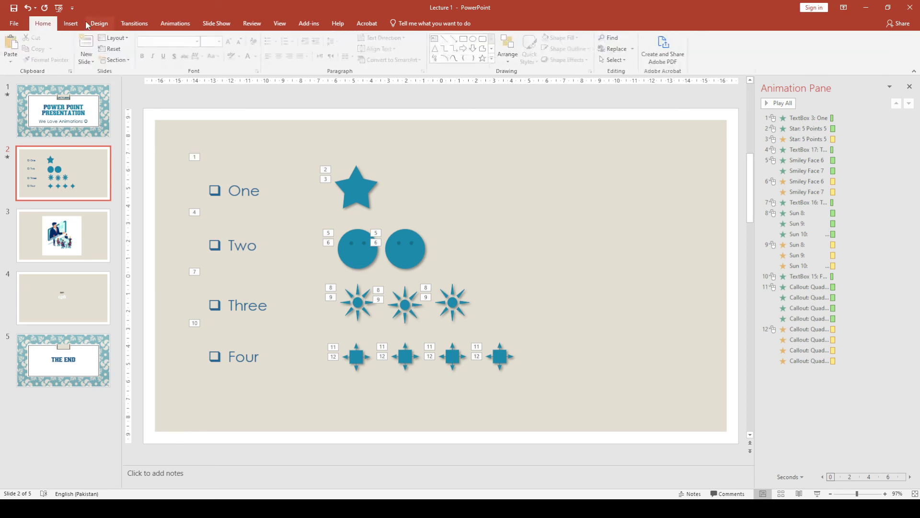
pyautogui.click(99, 23)
pyautogui.click(134, 23)
pyautogui.click(173, 24)
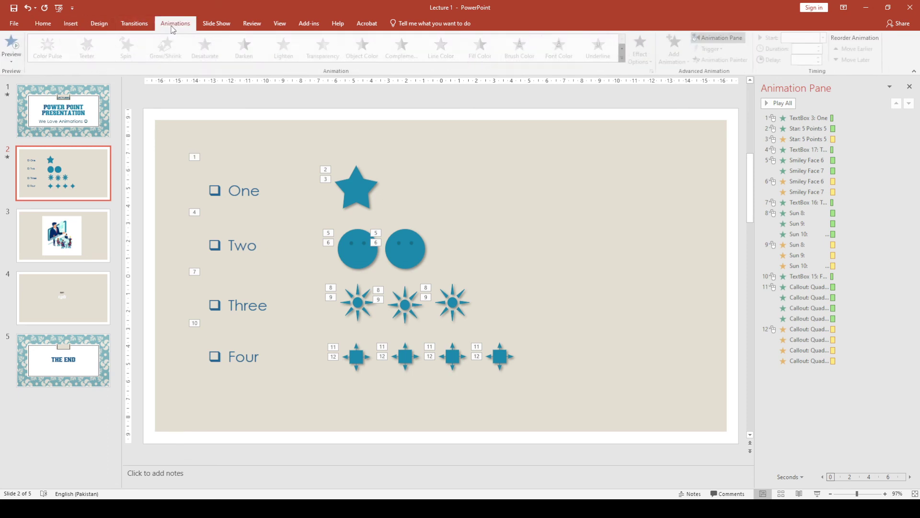